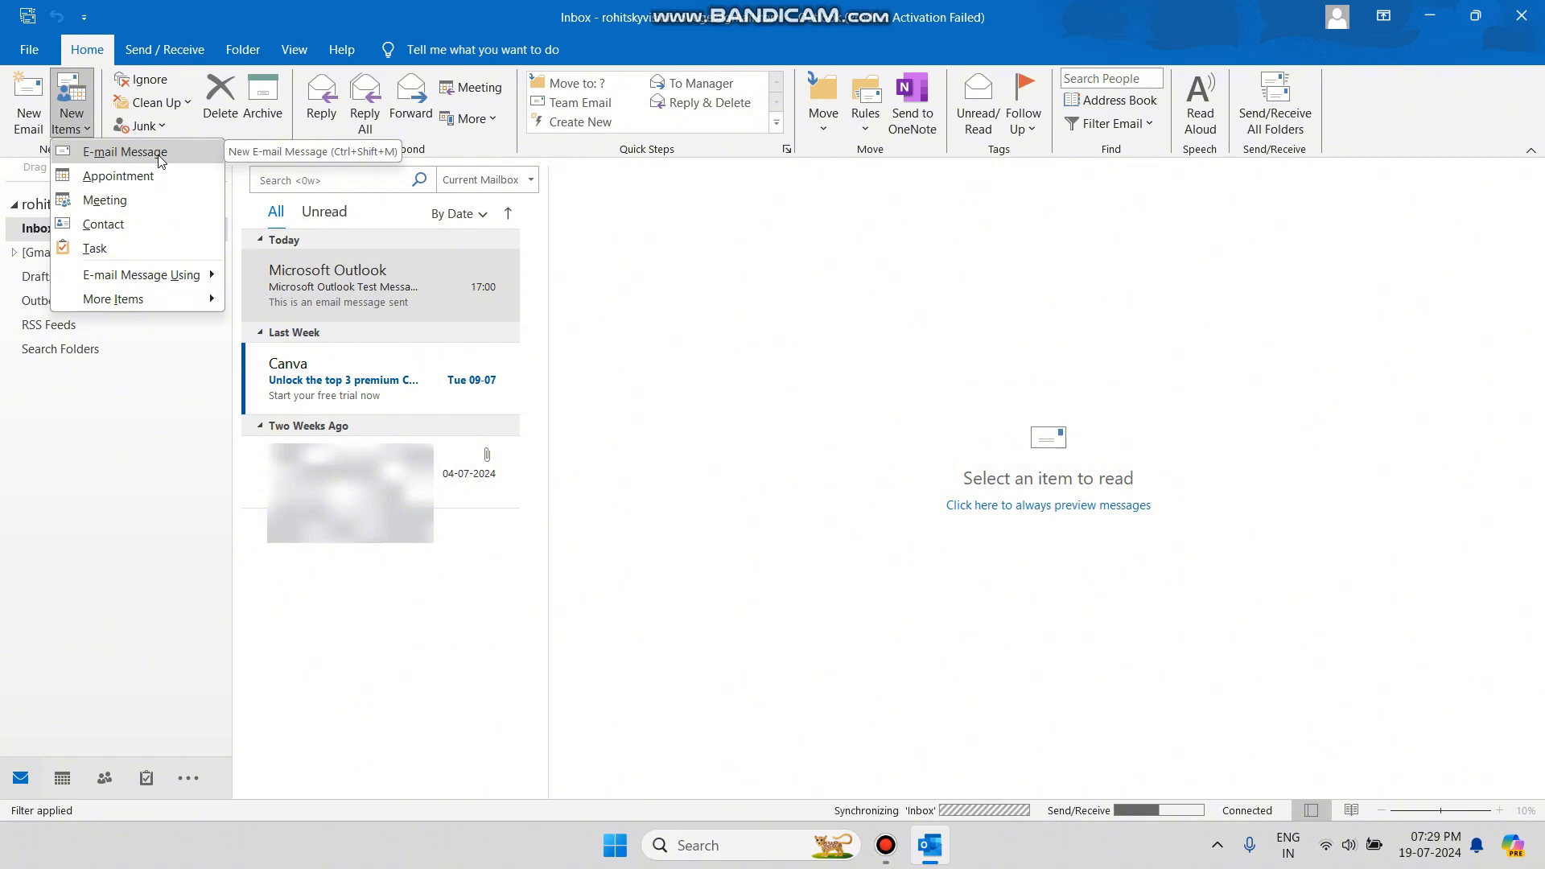
Start a new e-mail message and delete the certificate image from its body.
{"action": "left_click", "coordinate": [159, 156]}
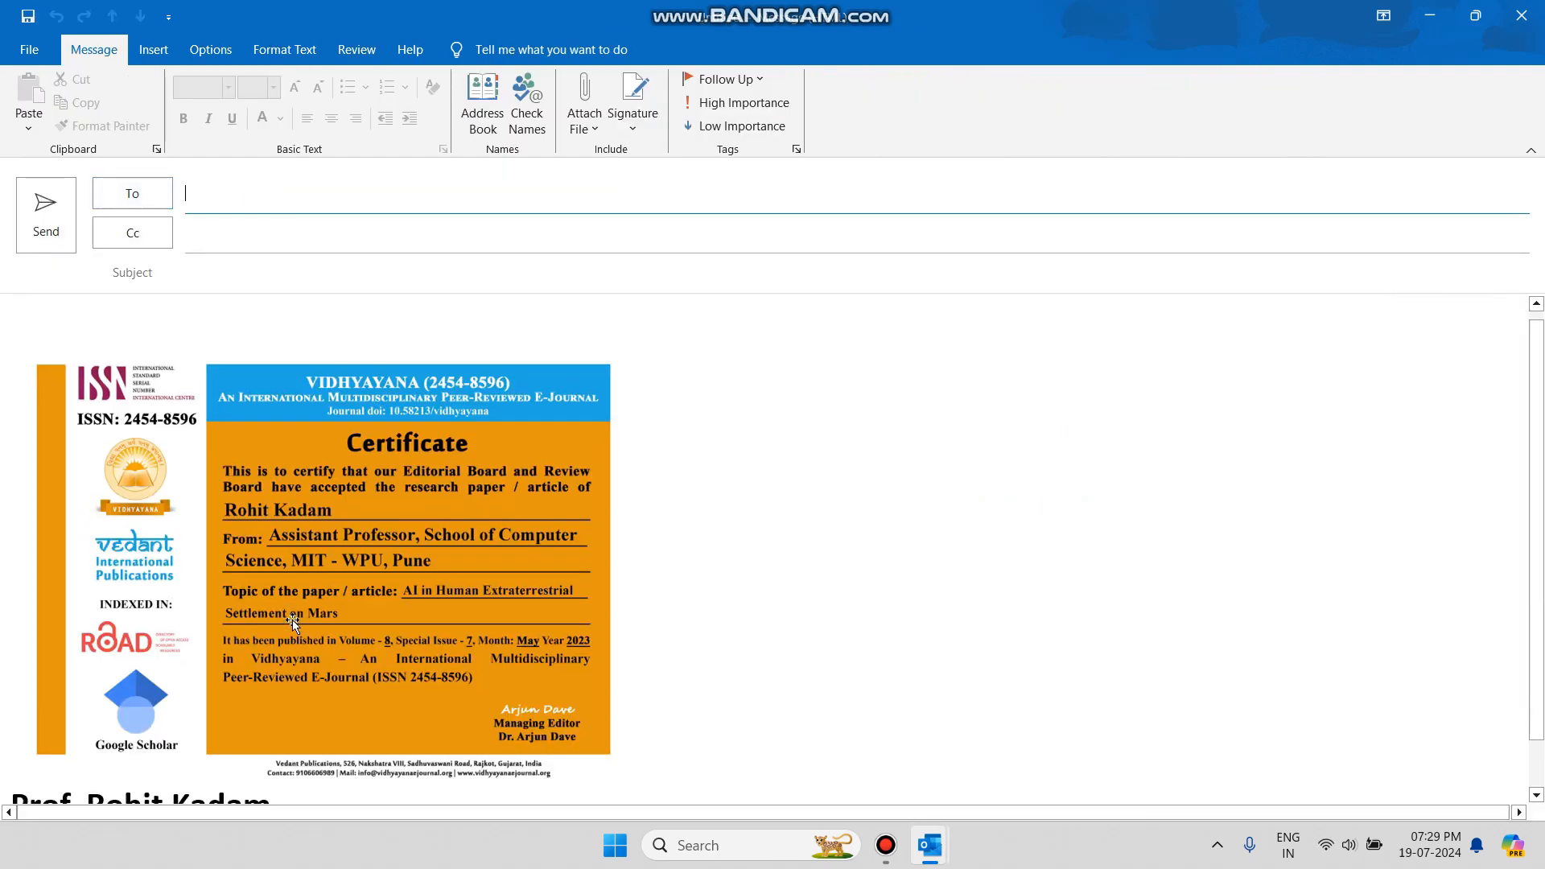
{"action": "scroll", "coordinate": [292, 621], "scroll_direction": "down", "scroll_amount": 1}
{"action": "left_click", "coordinate": [357, 655]}
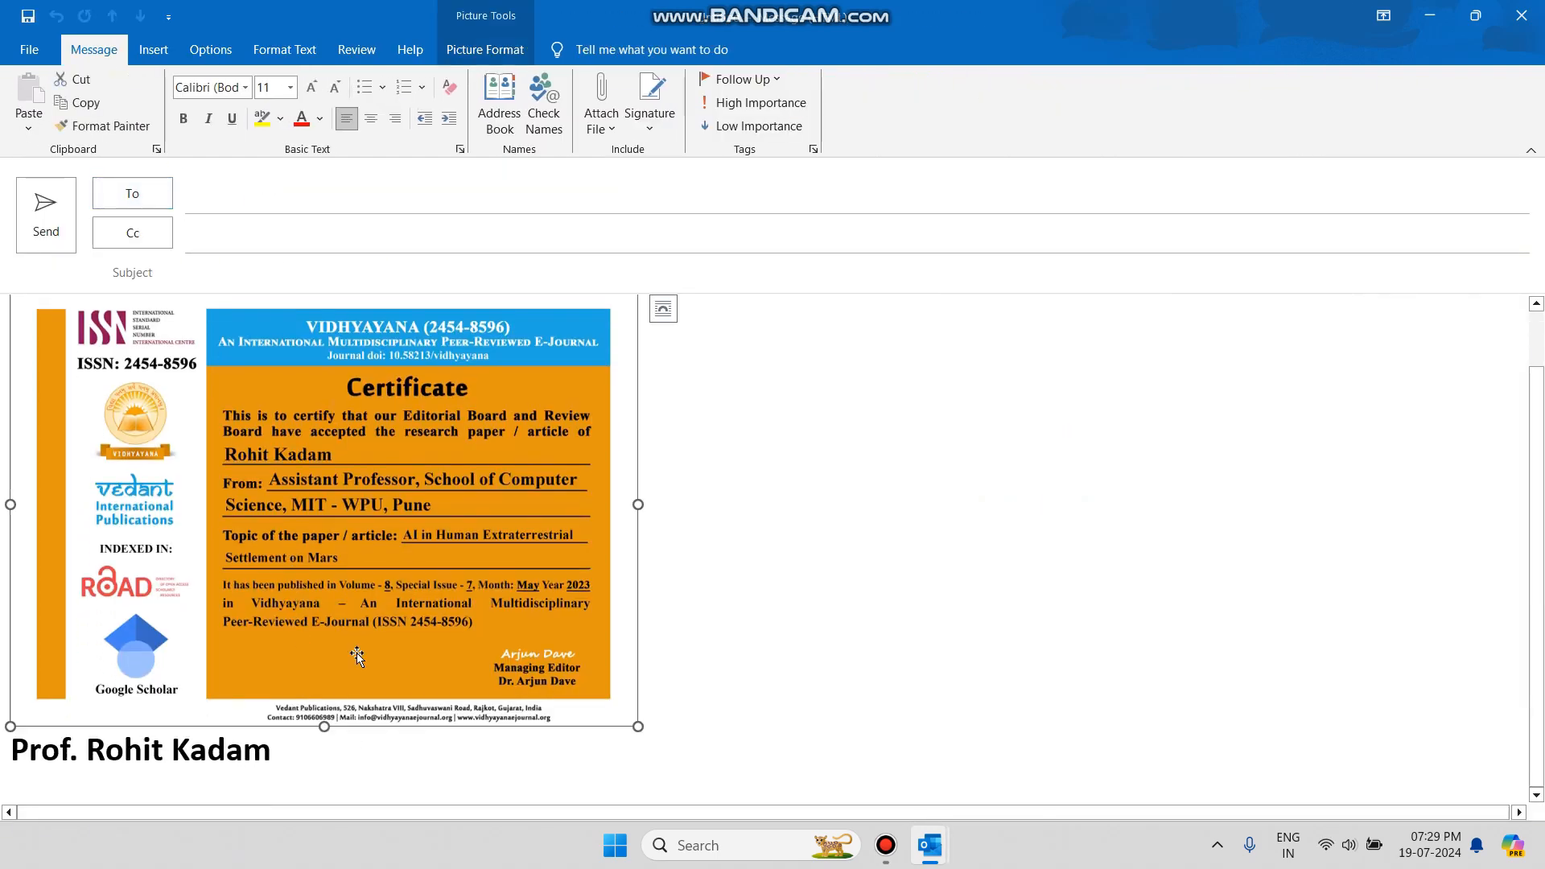
{"action": "key", "text": "Delete"}
Delete the signature line so the message body is completely empty.
{"action": "left_click_drag", "start_coordinate": [280, 411], "coordinate": [10, 396]}
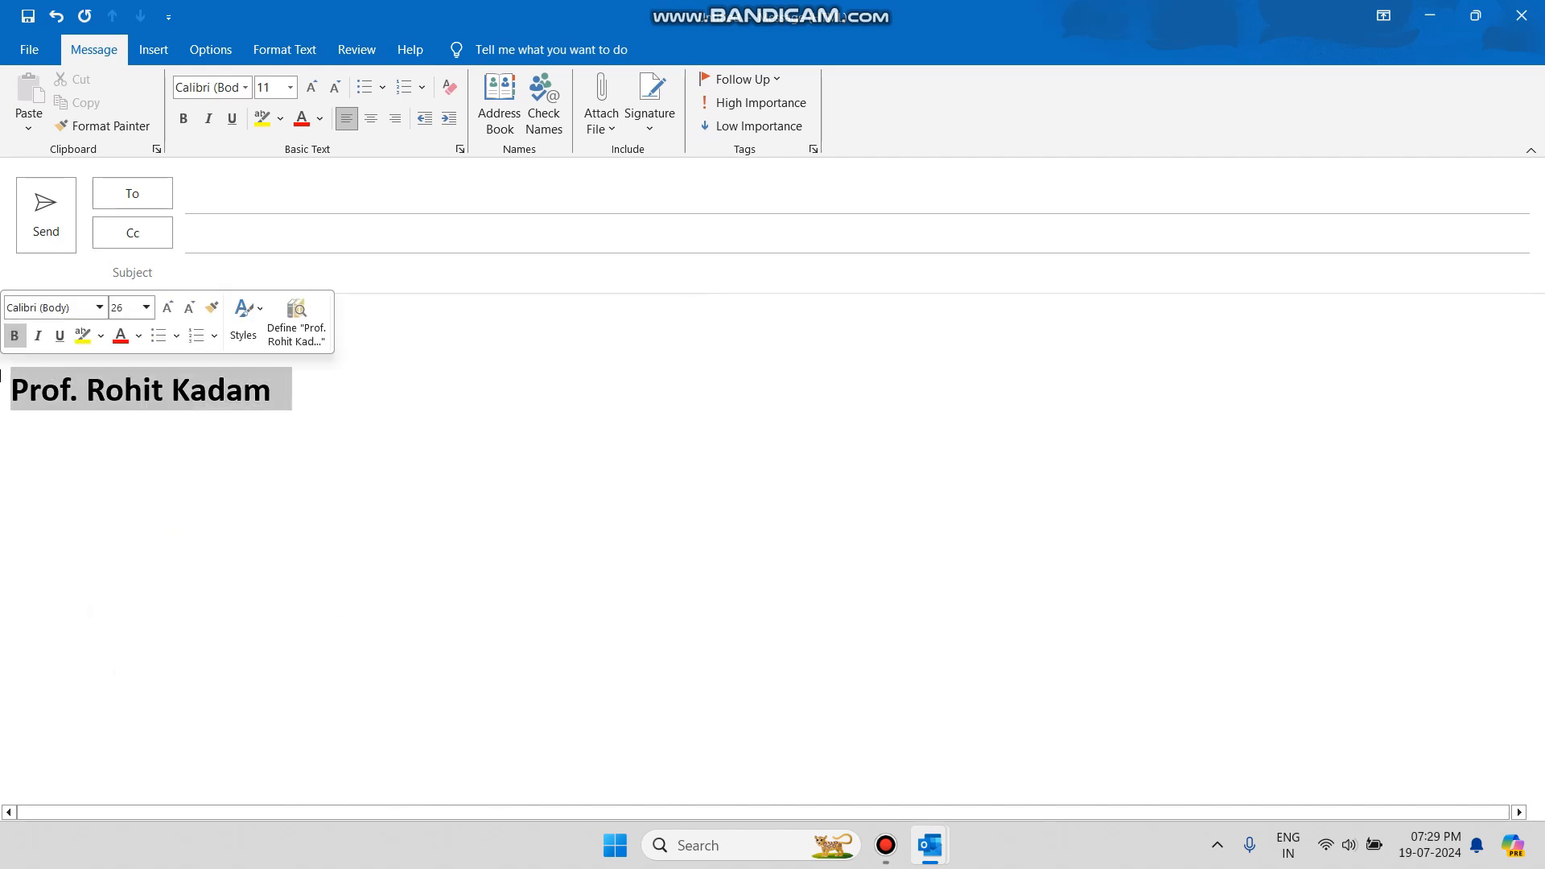
{"action": "key", "text": "Delete"}
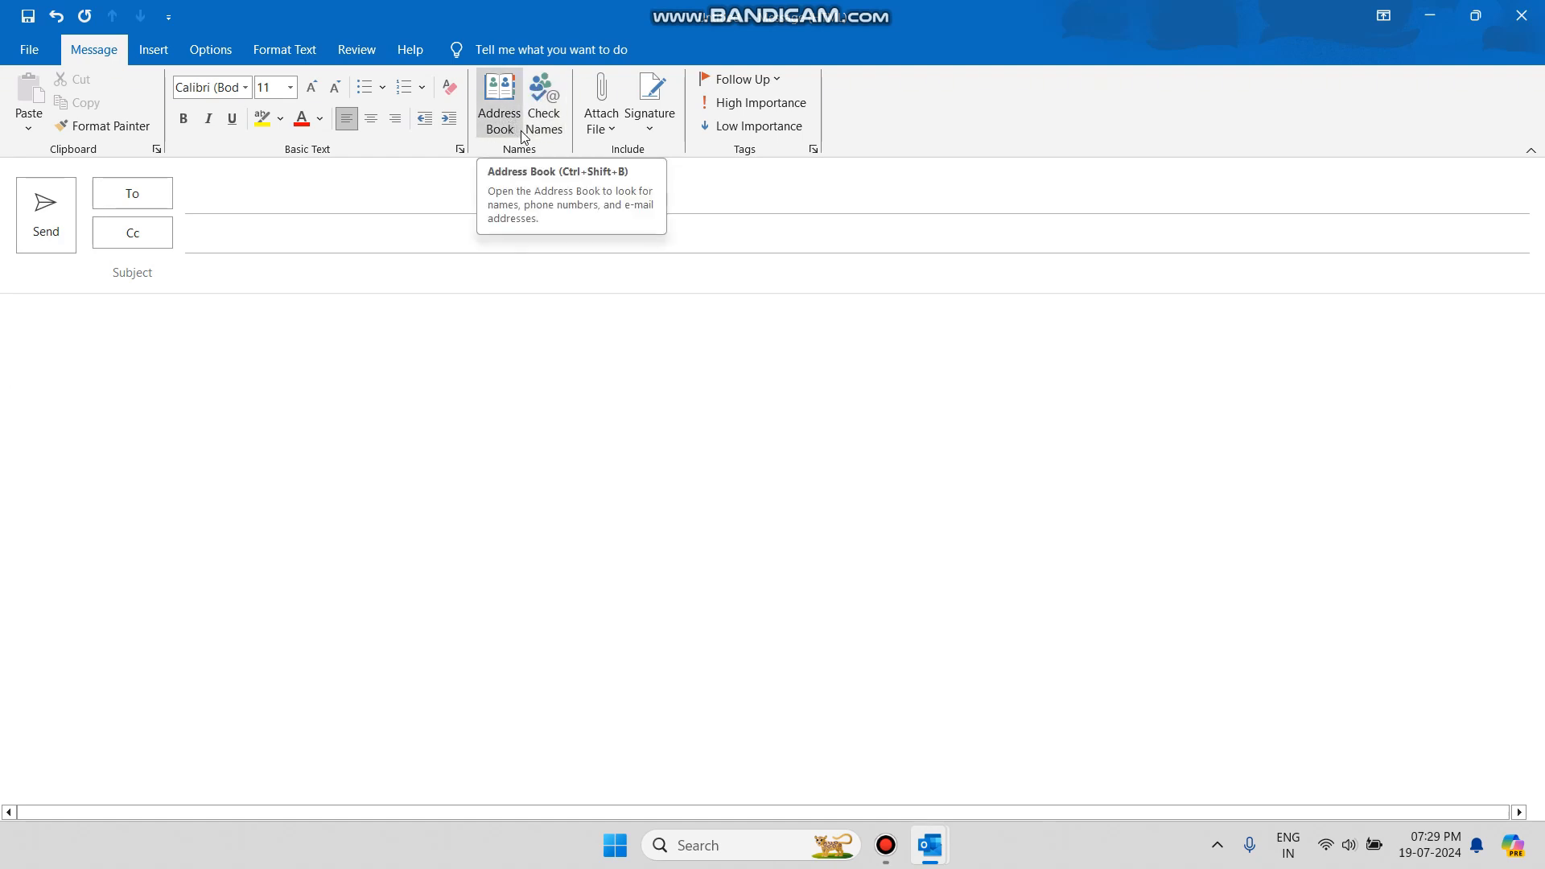
{"action": "left_click", "coordinate": [248, 199]}
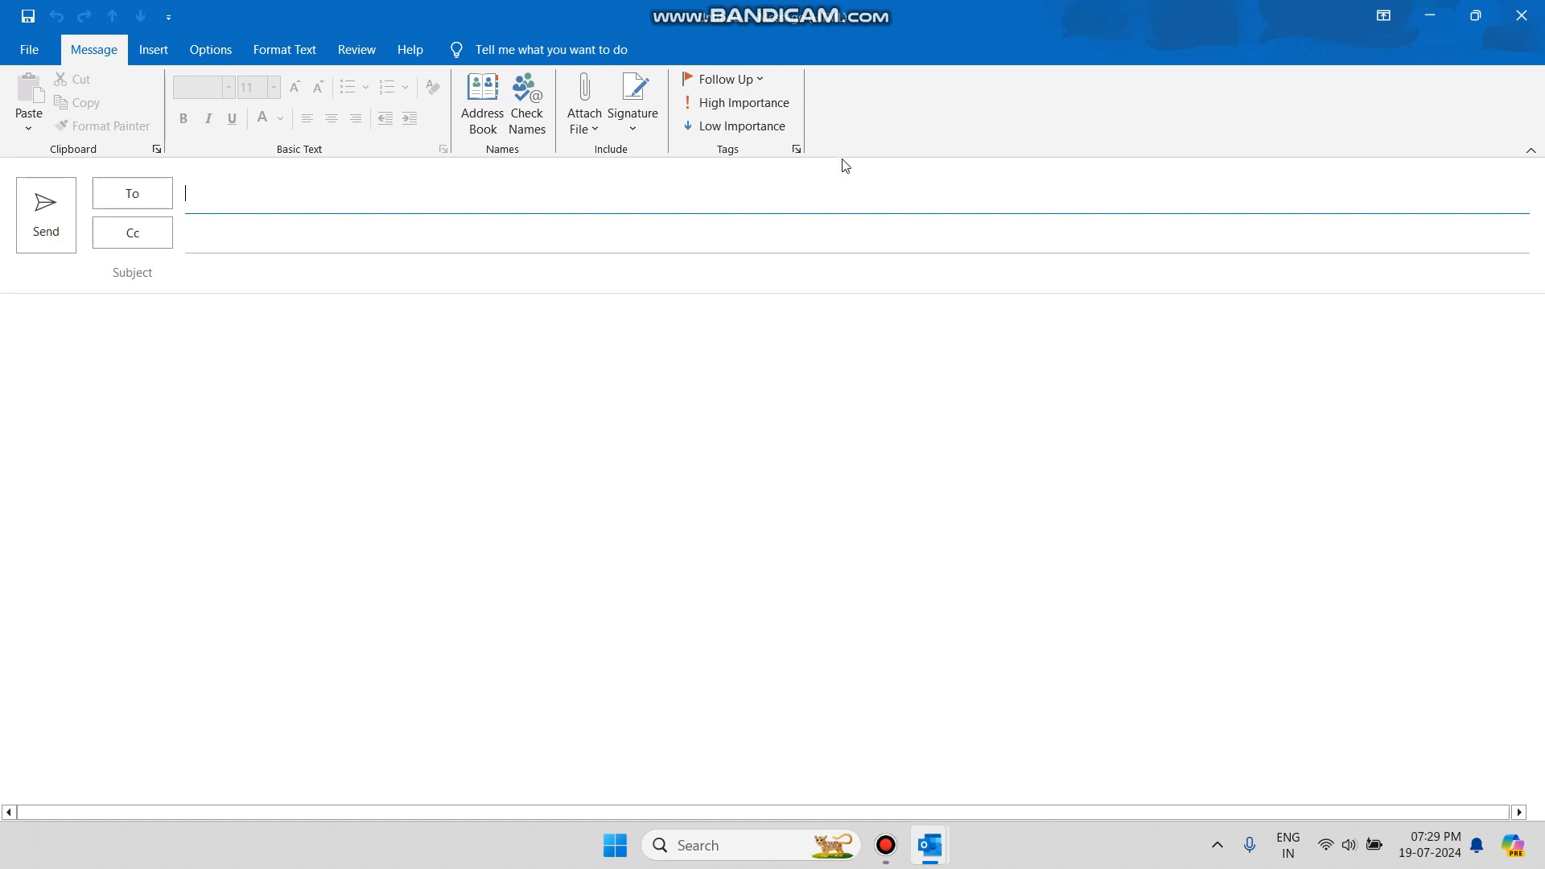
{"action": "left_click", "coordinate": [150, 61]}
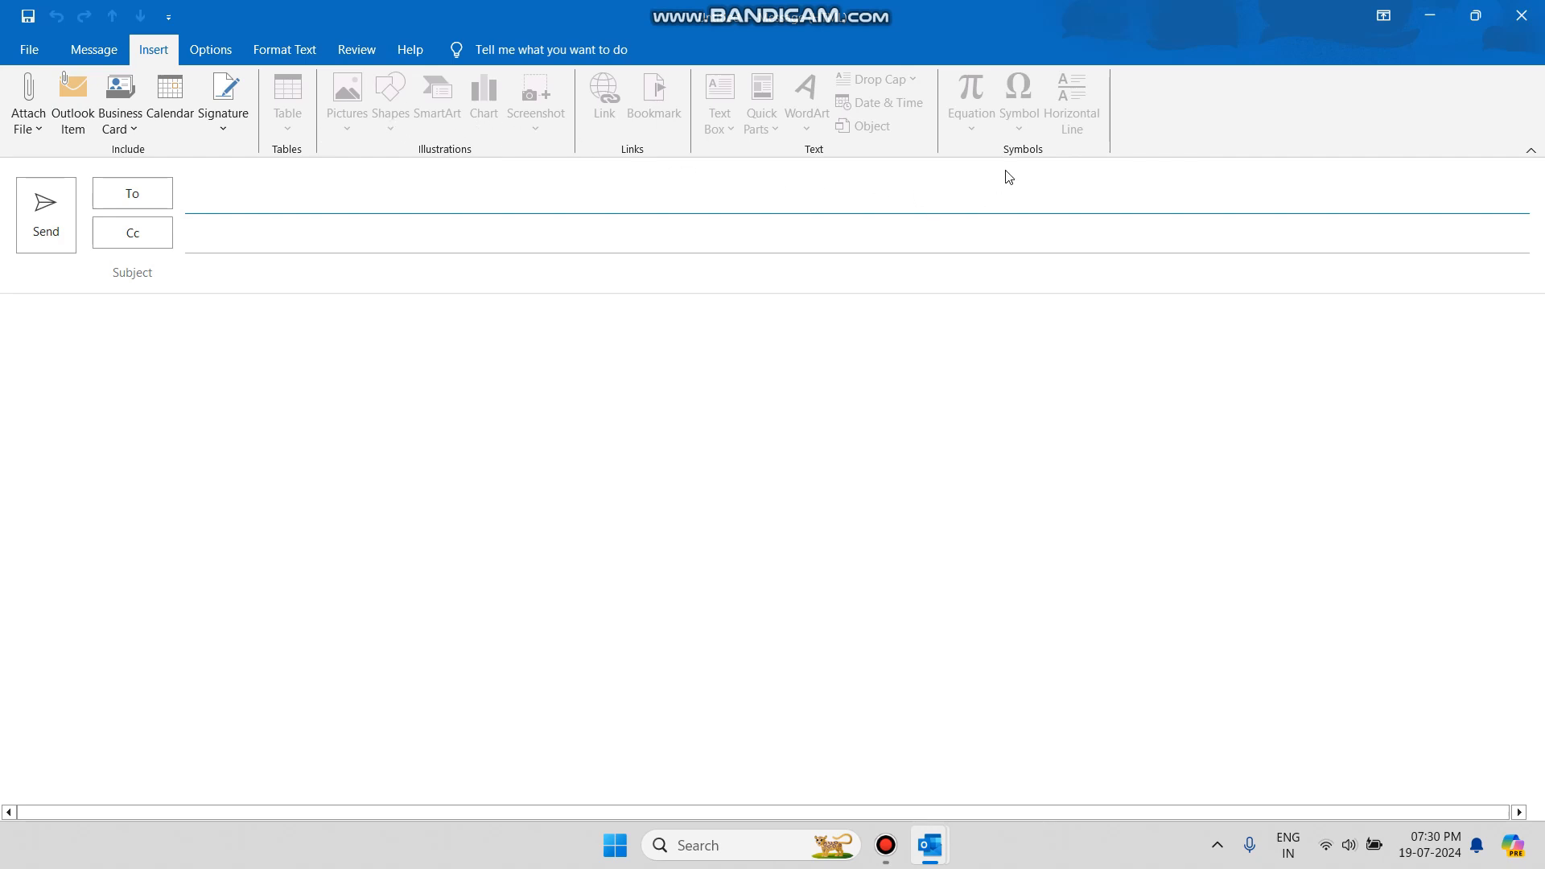
Close the blank message without saving and bring up the New Items list on the Home tab.
{"action": "left_click", "coordinate": [45, 47]}
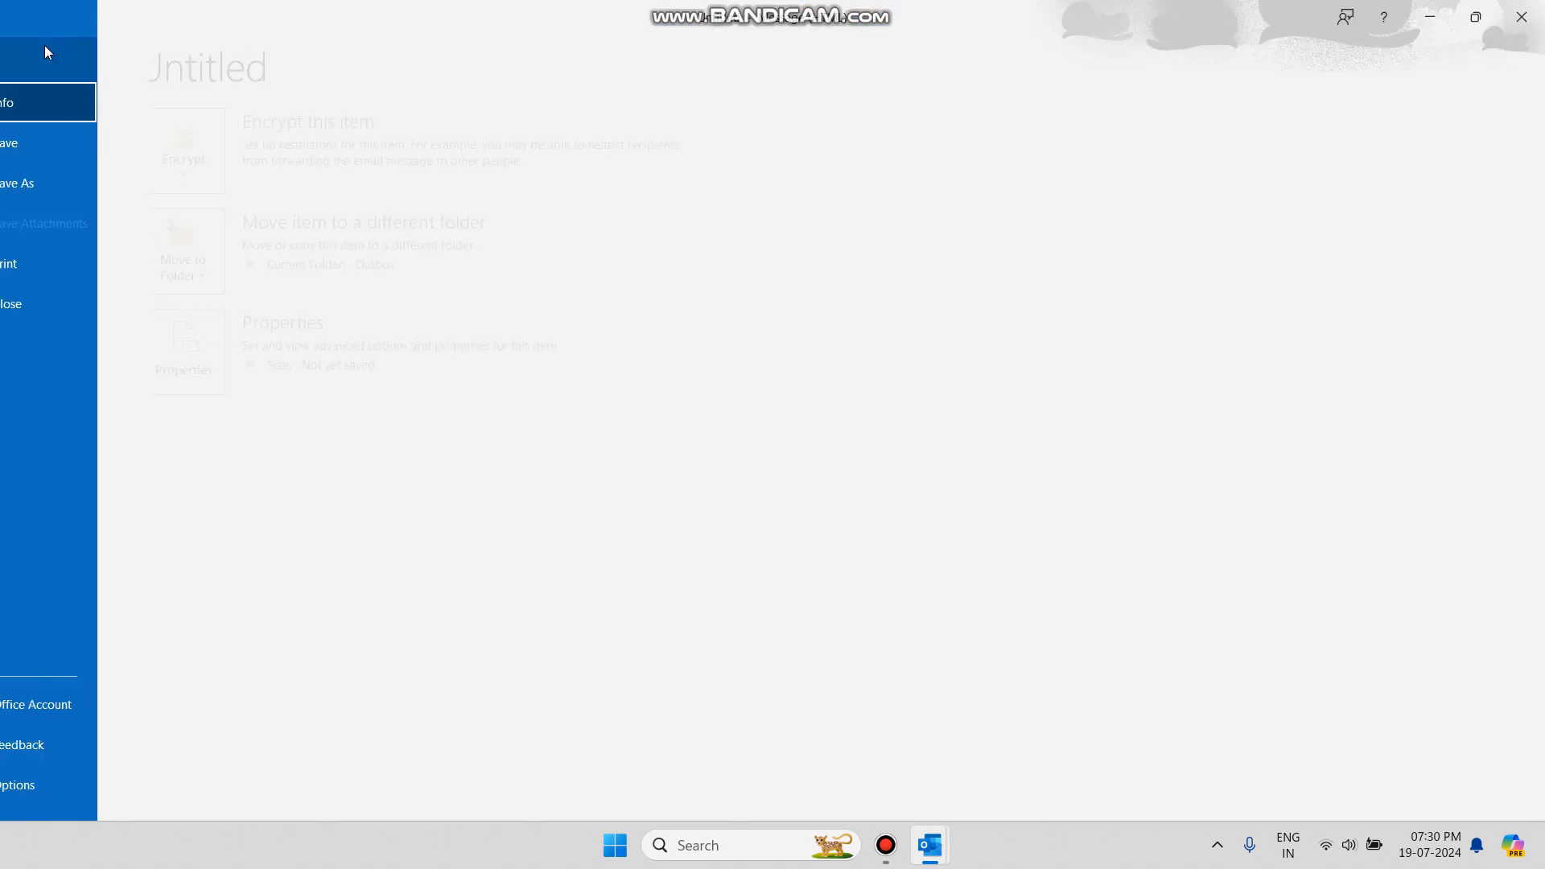
{"action": "left_click", "coordinate": [42, 50]}
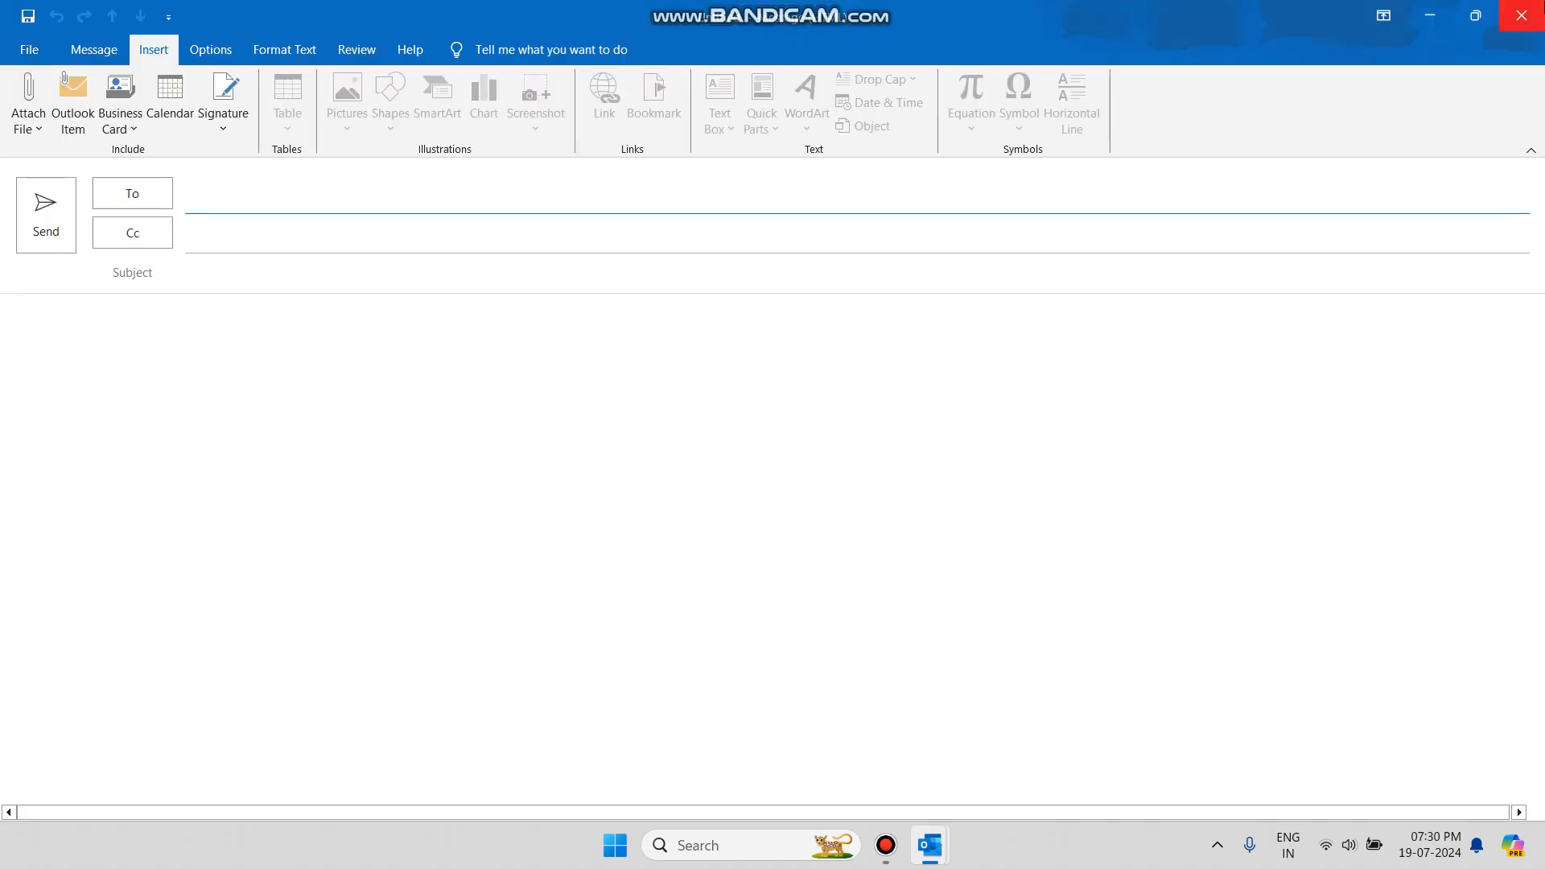
{"action": "left_click", "coordinate": [1521, 15]}
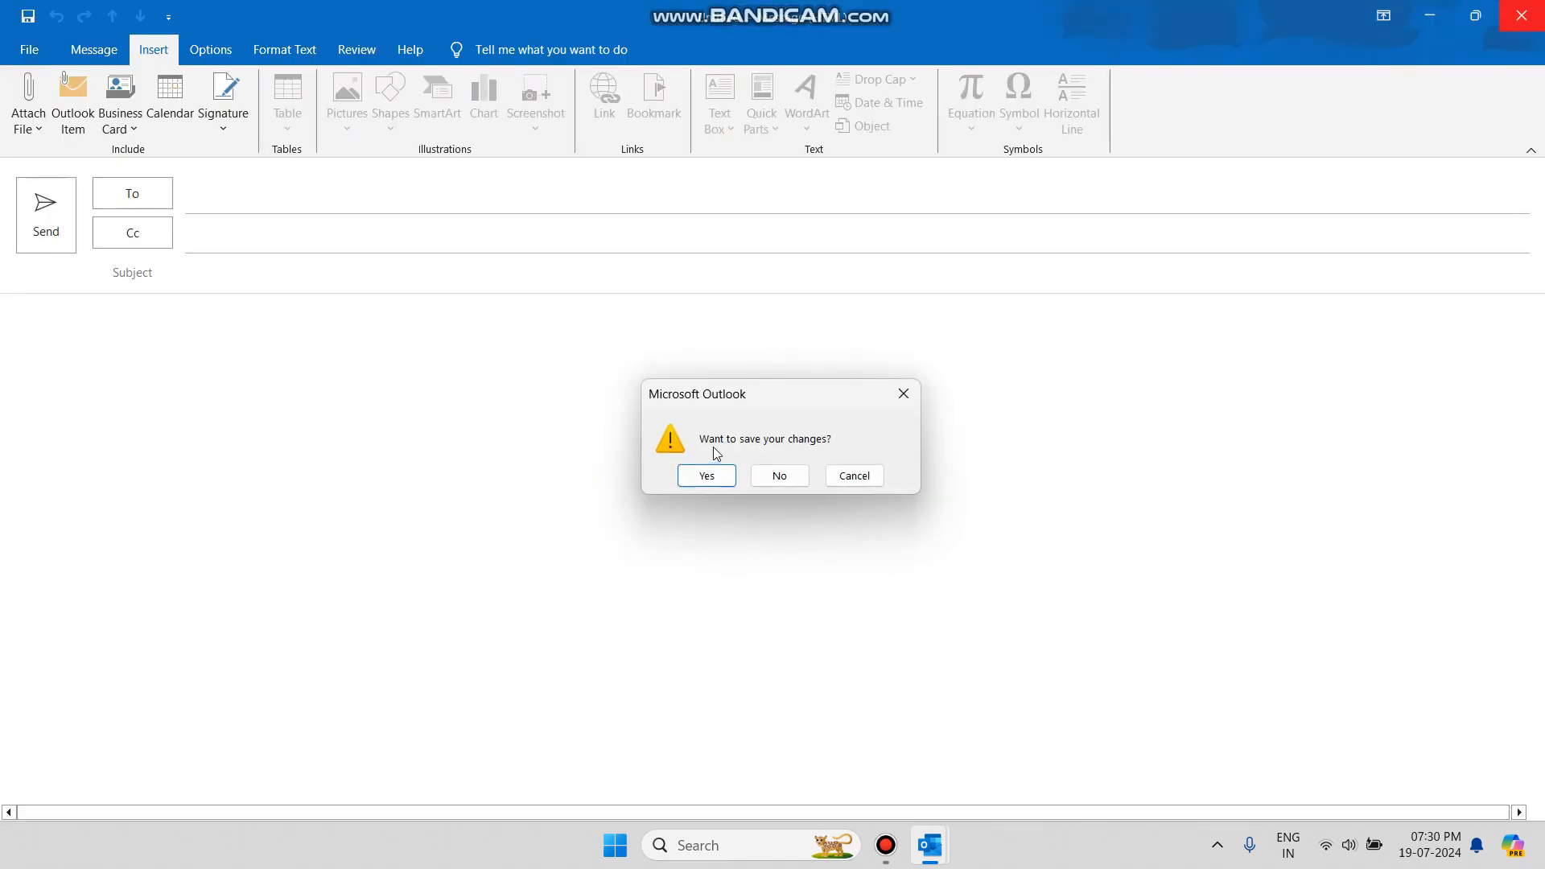
{"action": "left_click", "coordinate": [781, 478]}
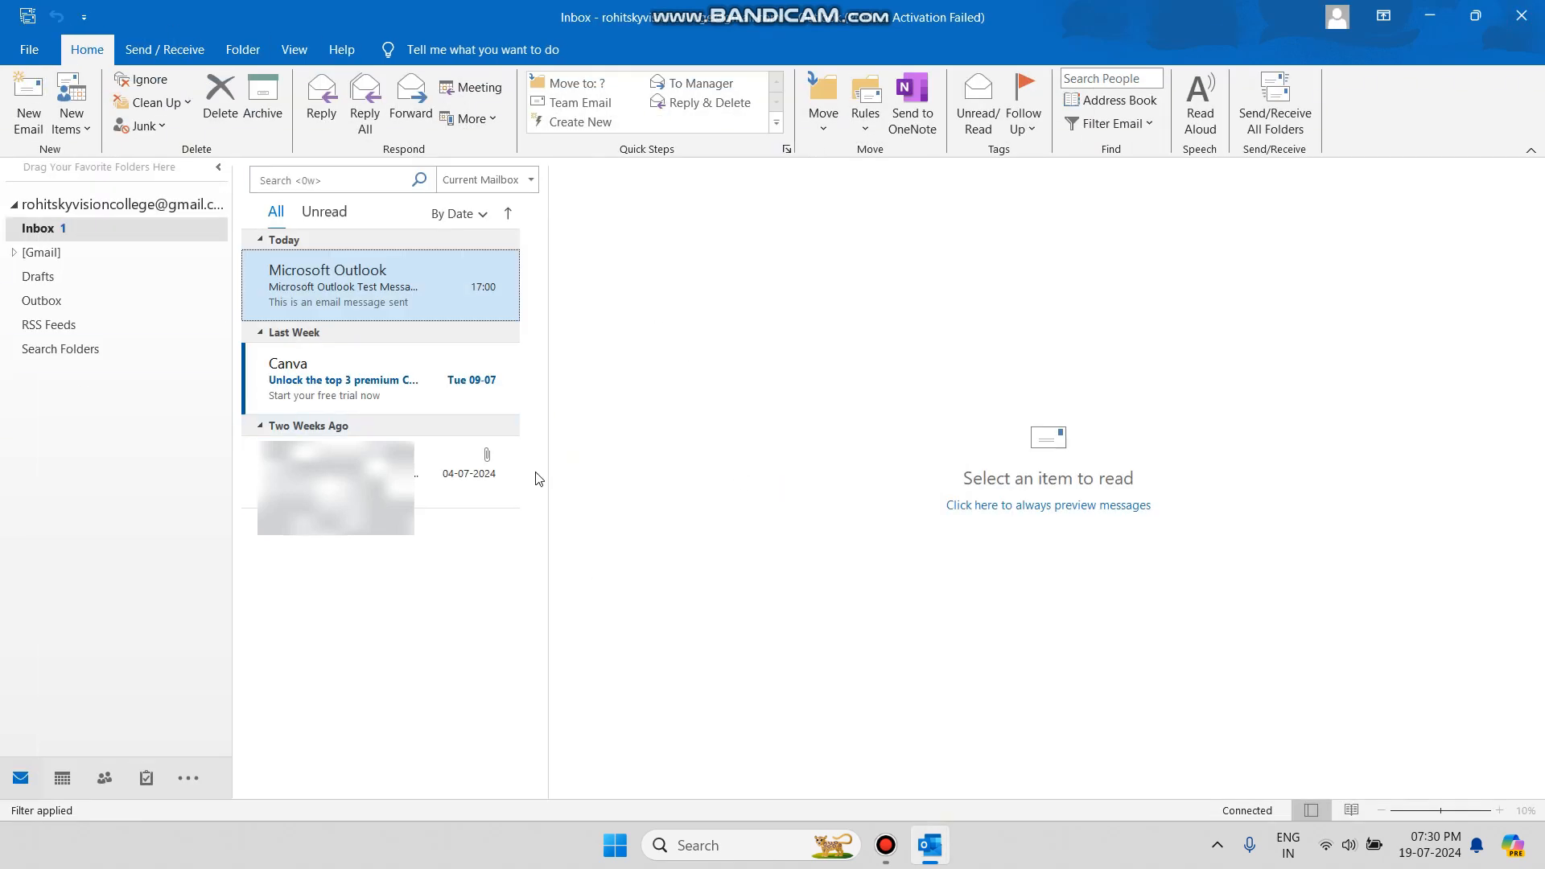
{"action": "left_click", "coordinate": [81, 129]}
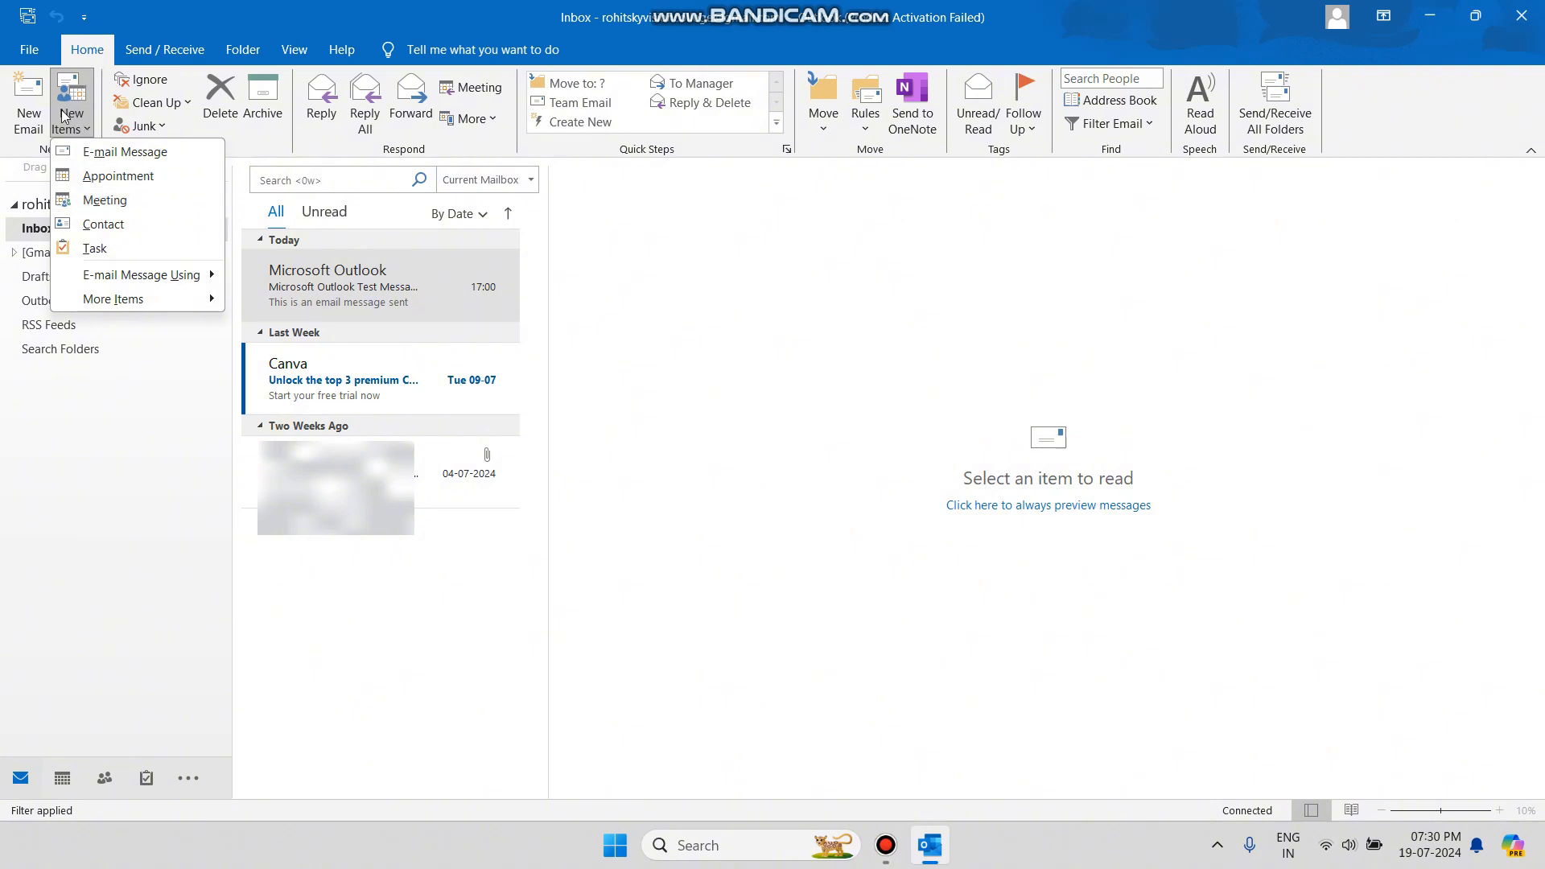
Create a new meeting request titled 'Lecture'.
{"action": "left_click", "coordinate": [134, 198]}
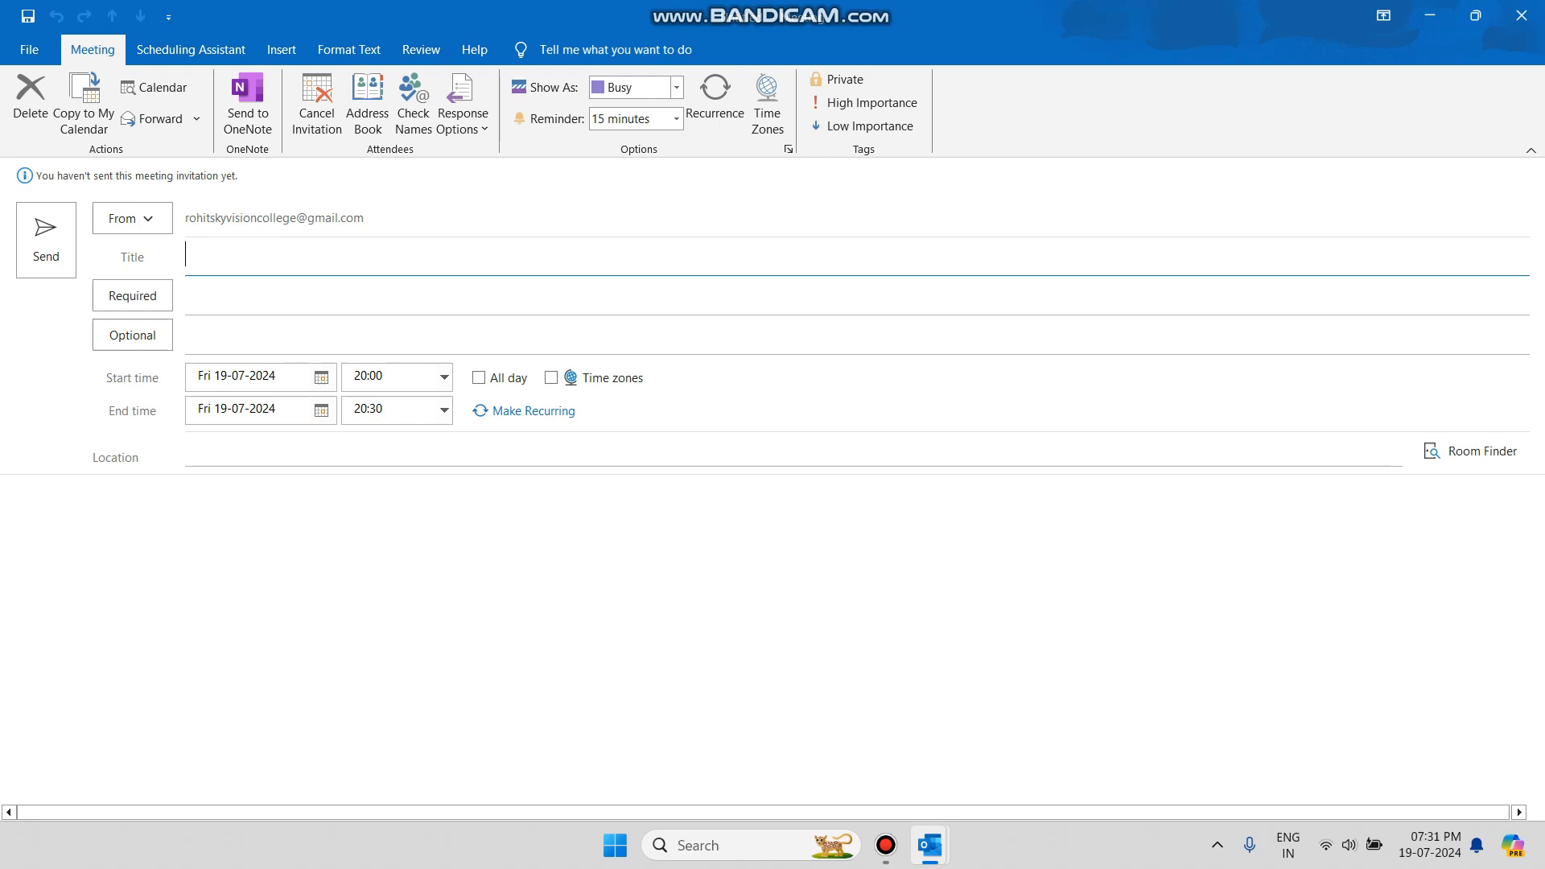
{"action": "type", "text": "Lecture"}
Add the autocompleted contact as the meeting's required attendee.
{"action": "left_click", "coordinate": [261, 300]}
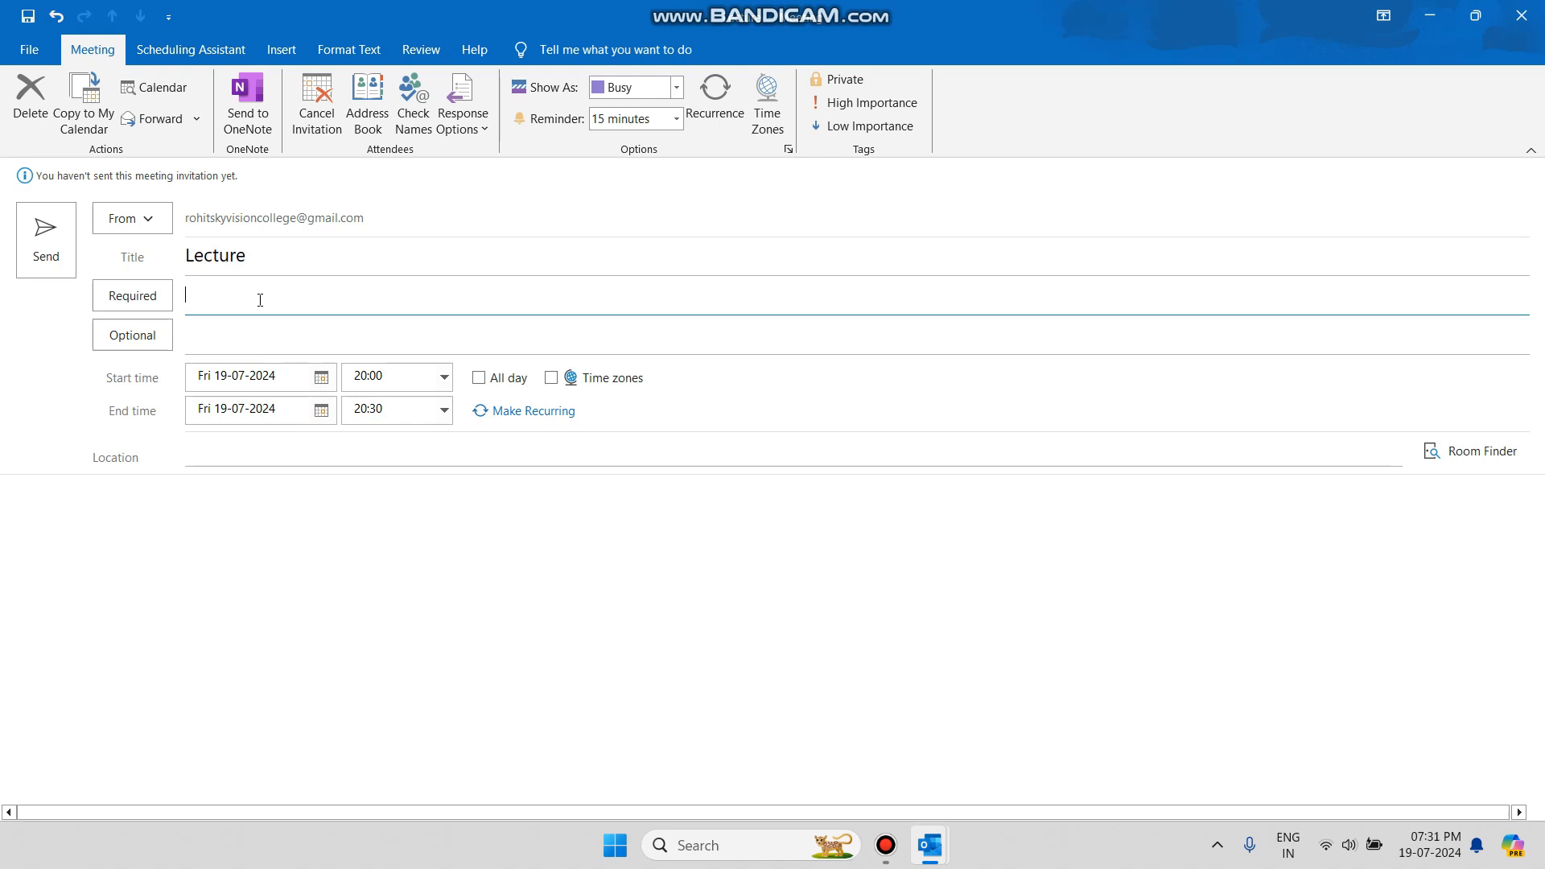
{"action": "type", "text": "rohit"}
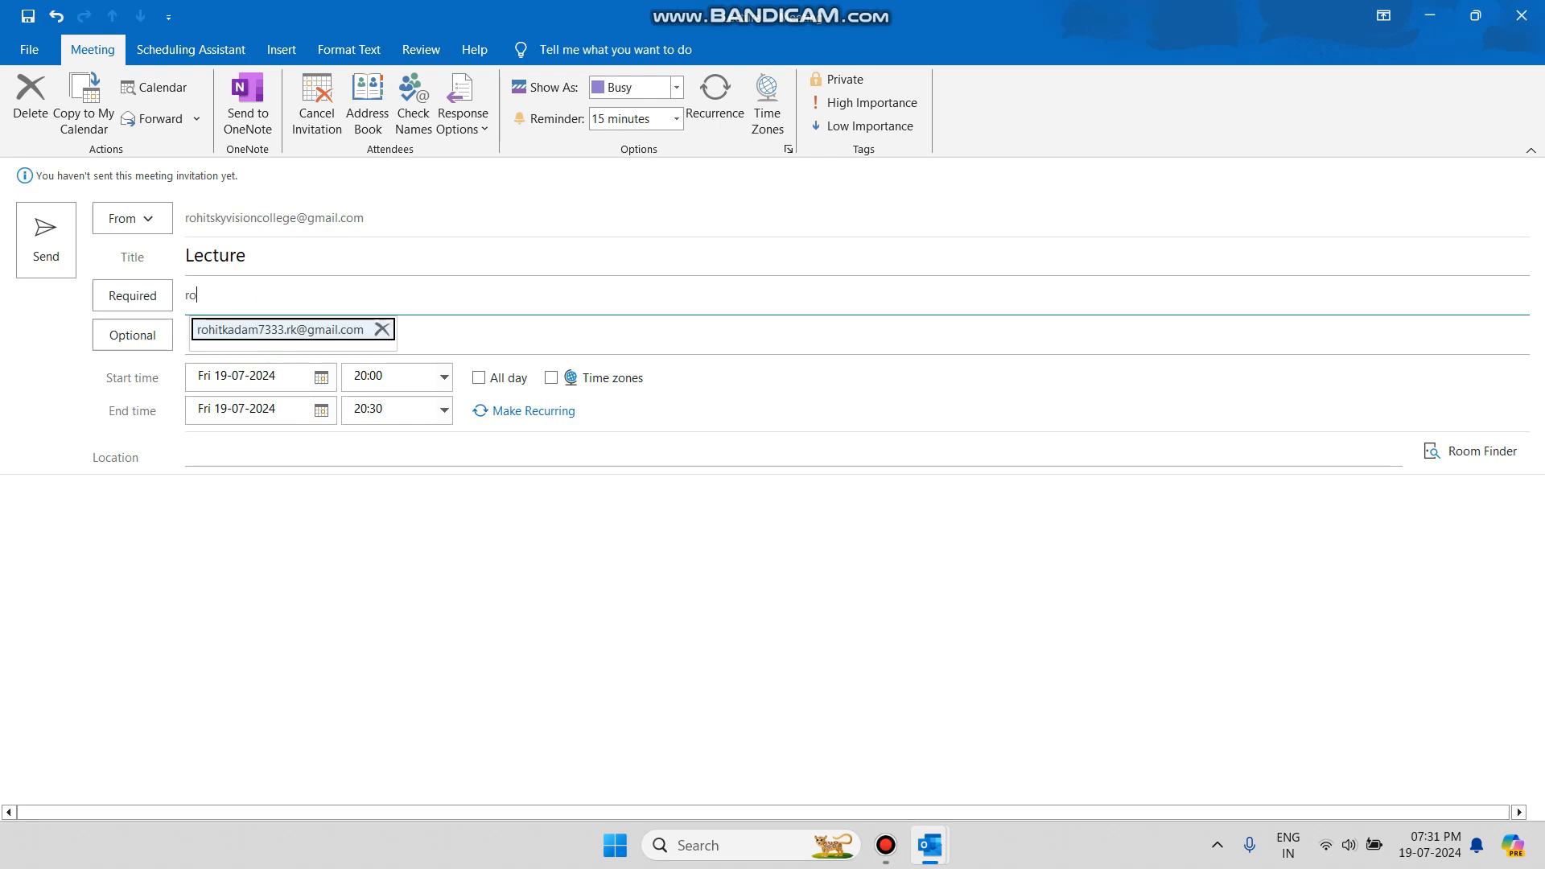
{"action": "left_click", "coordinate": [311, 331]}
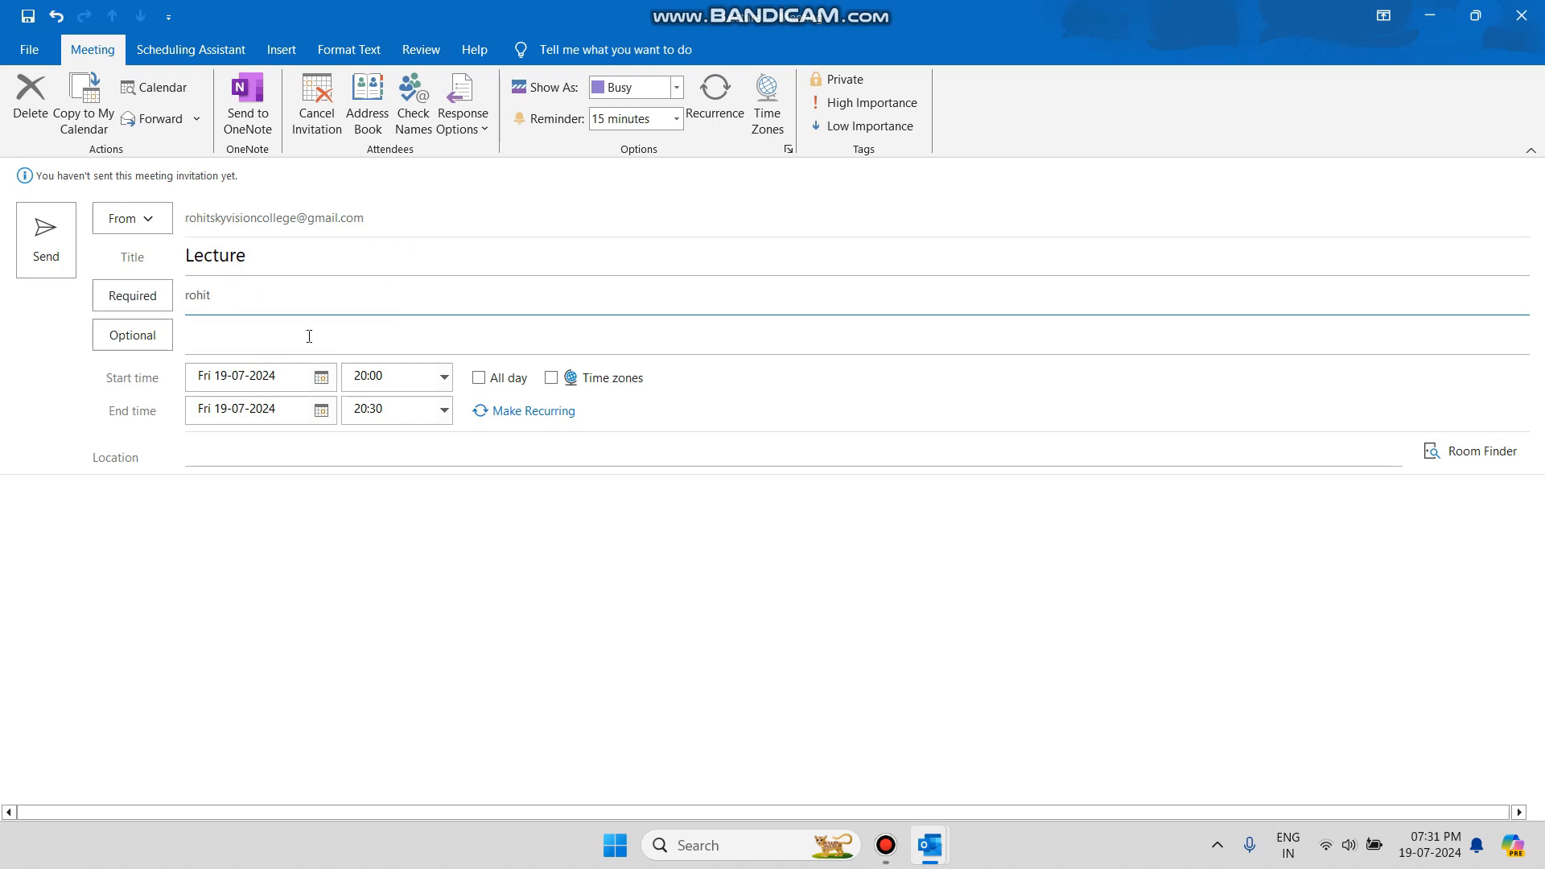
{"action": "left_click", "coordinate": [213, 338]}
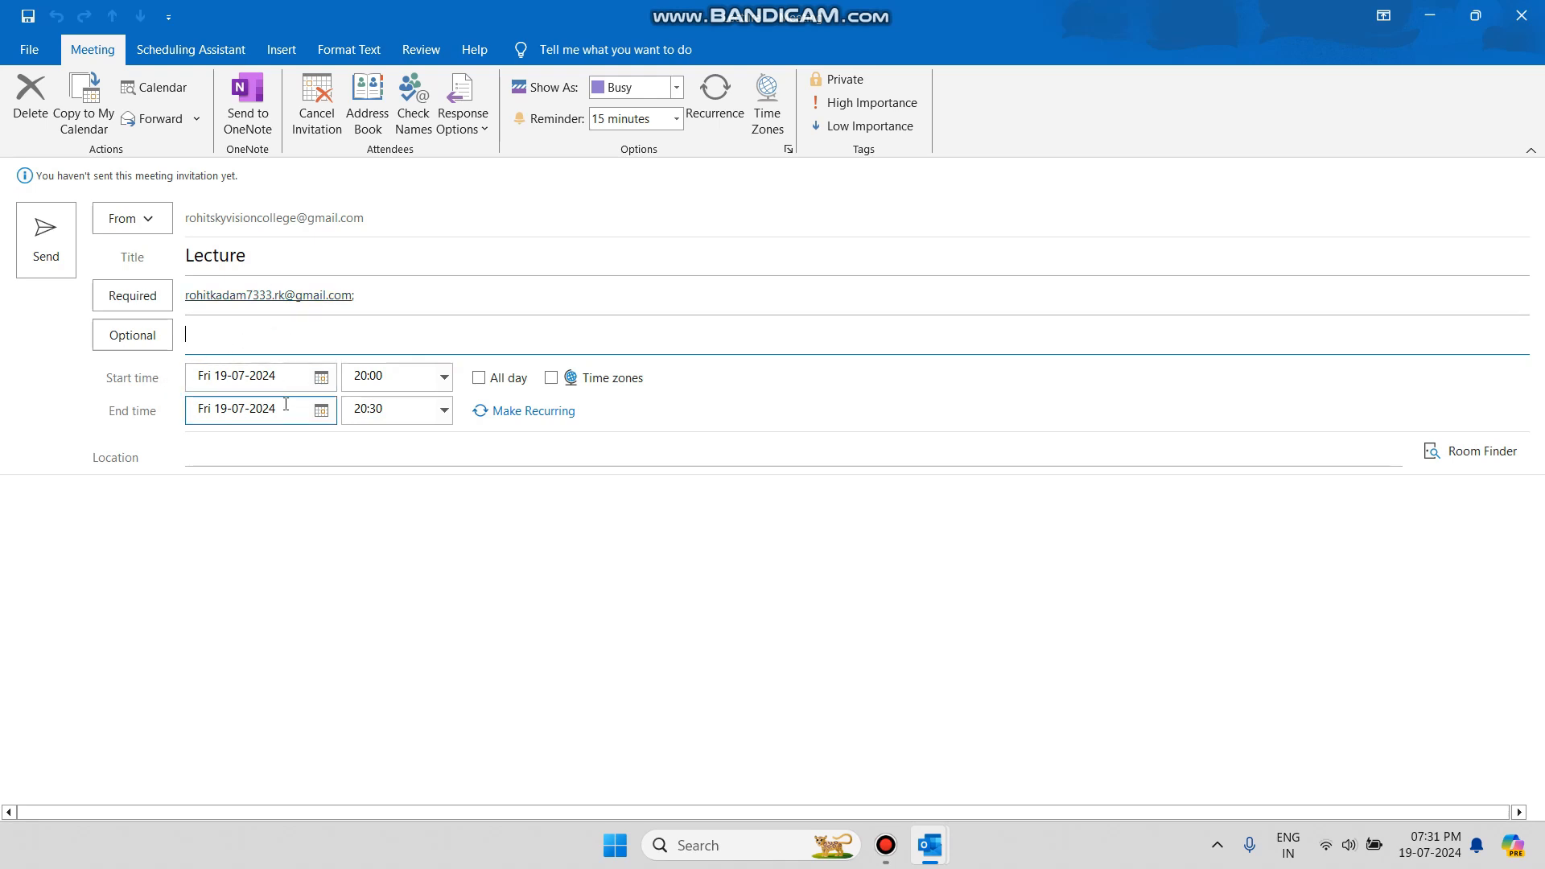
Move the Lecture to Sat 20-07-2024 at 09:00 and set location 'Freetwon, Sierra leone'.
{"action": "left_click", "coordinate": [321, 377]}
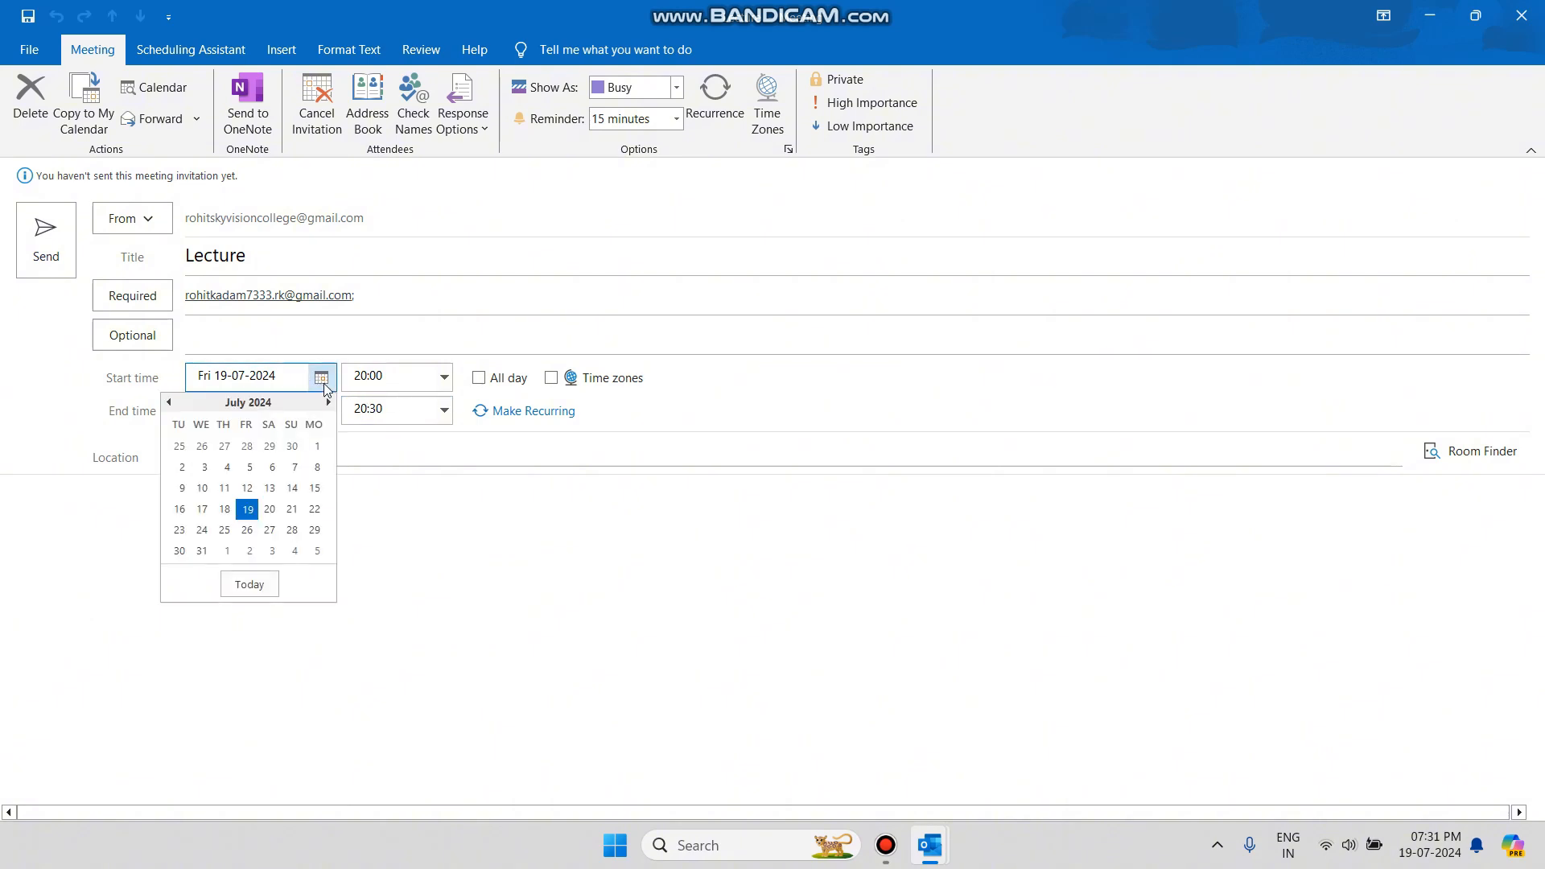
{"action": "left_click", "coordinate": [272, 518]}
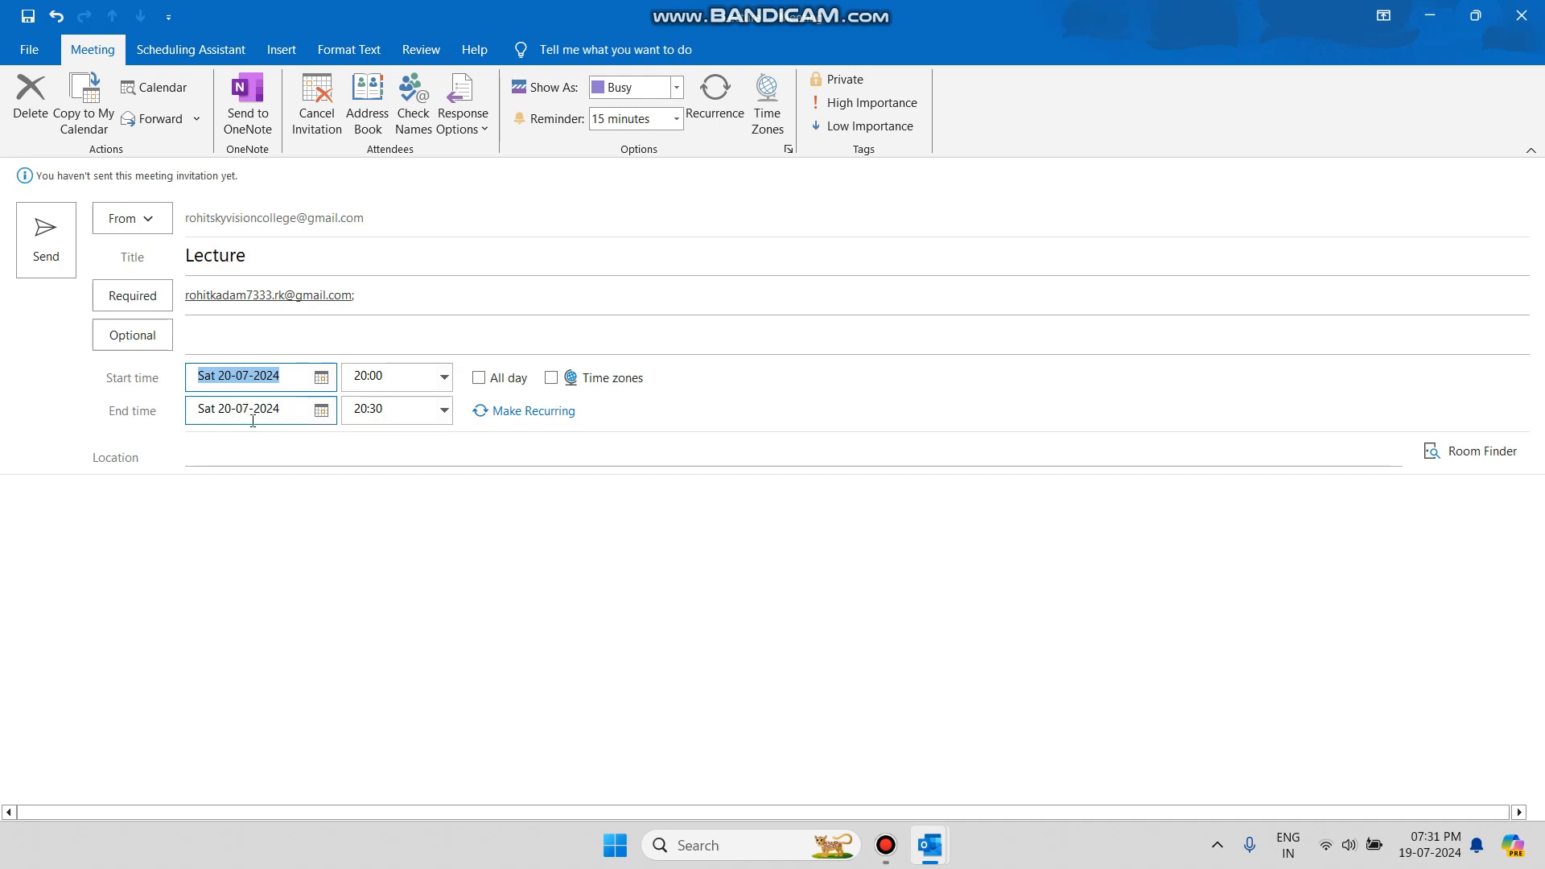
{"action": "left_click", "coordinate": [444, 378]}
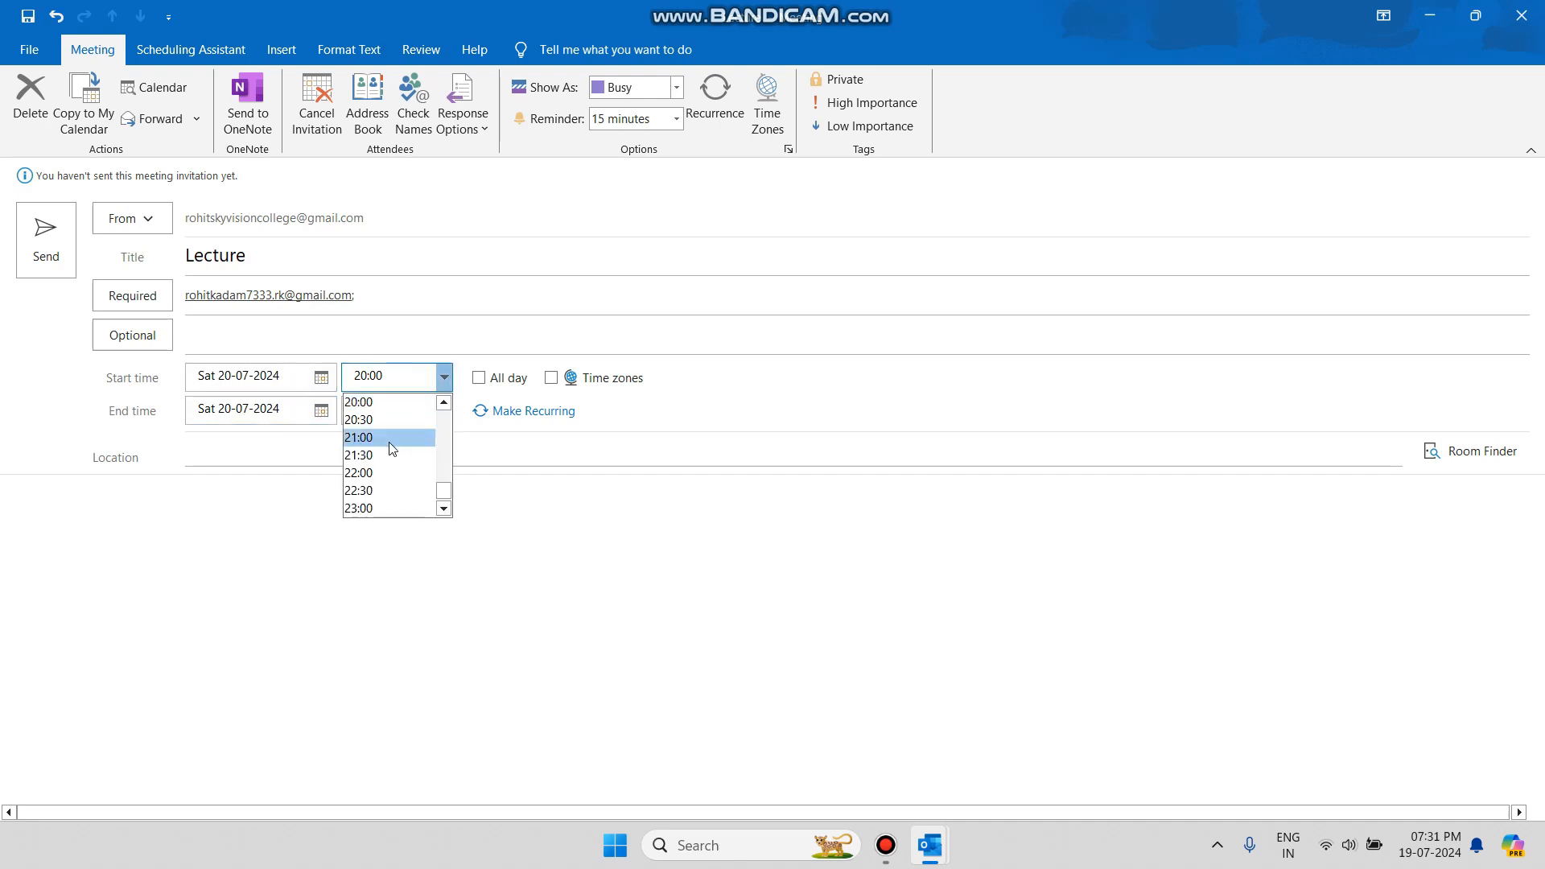
{"action": "left_click", "coordinate": [443, 403]}
{"action": "left_click_drag", "start_coordinate": [444, 404], "coordinate": [444, 407]}
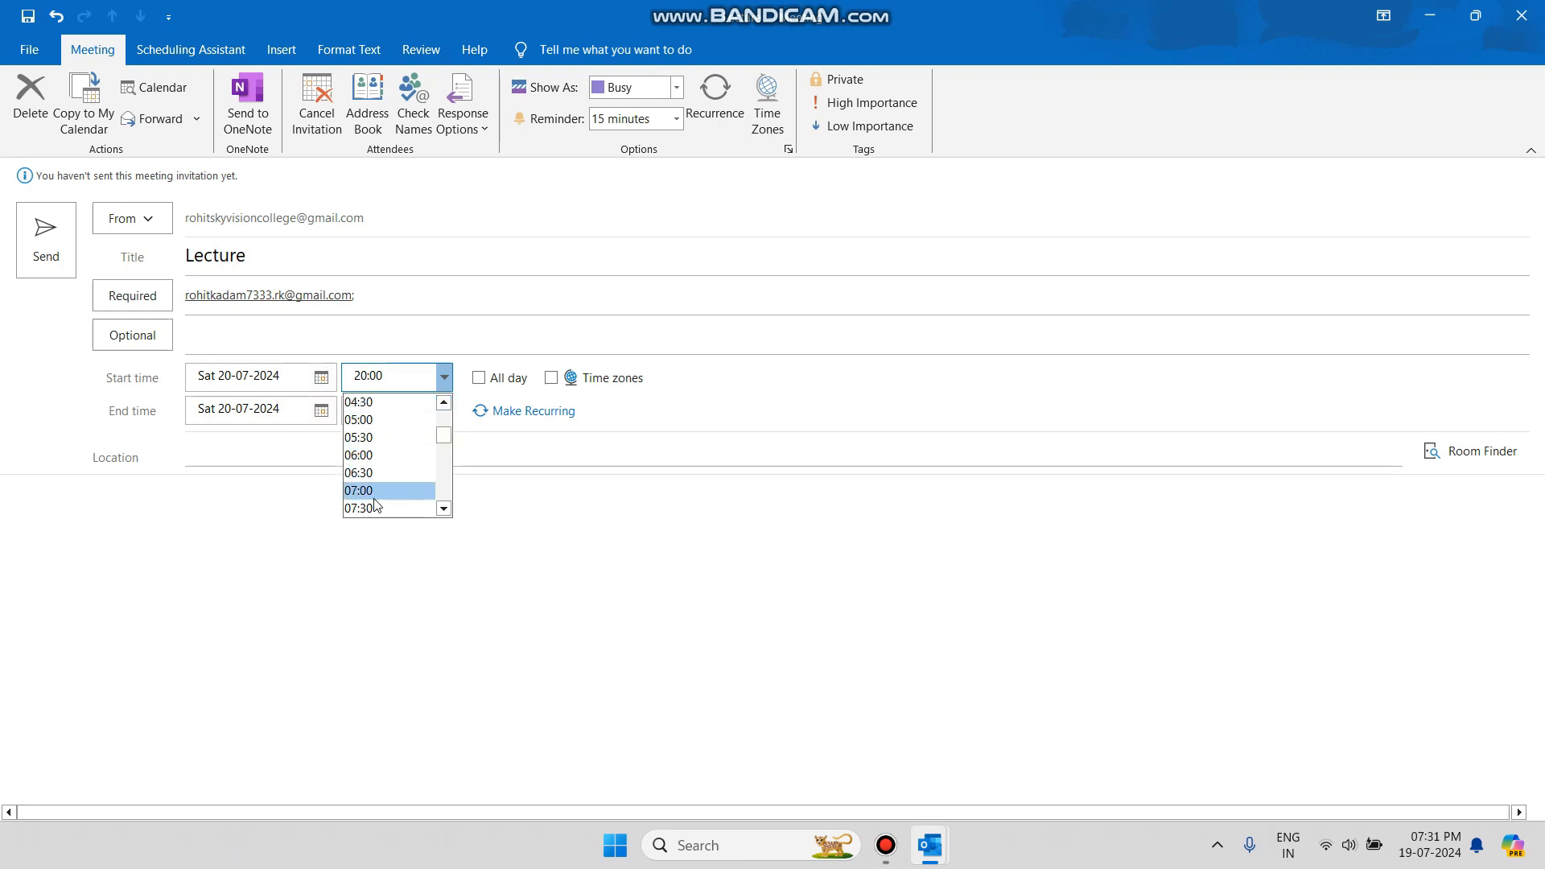
{"action": "left_click_drag", "start_coordinate": [445, 508], "coordinate": [445, 509]}
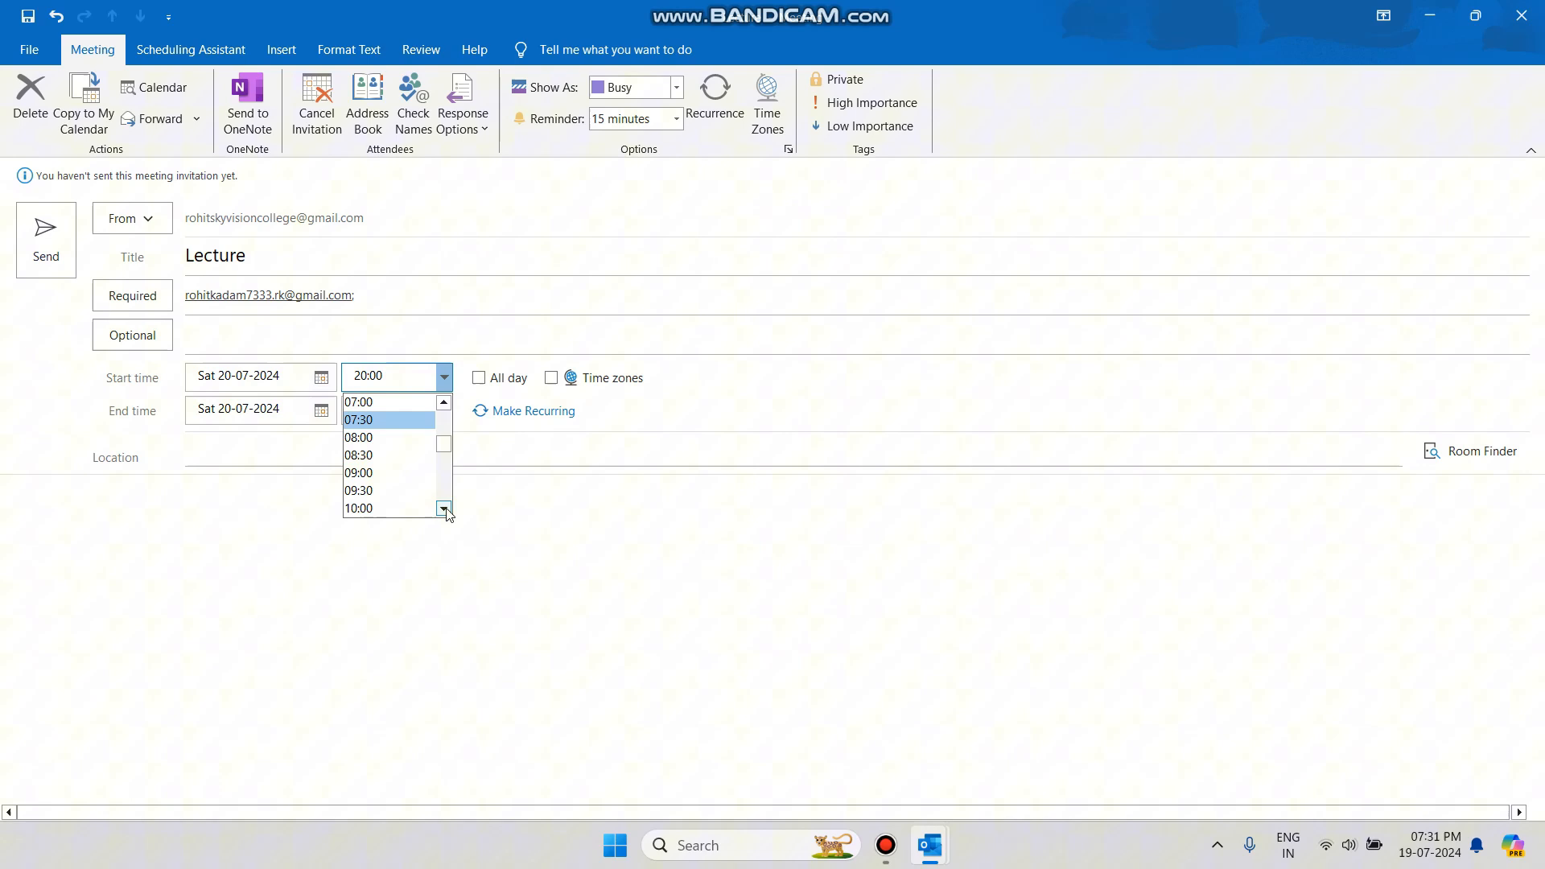
{"action": "left_click", "coordinate": [374, 474]}
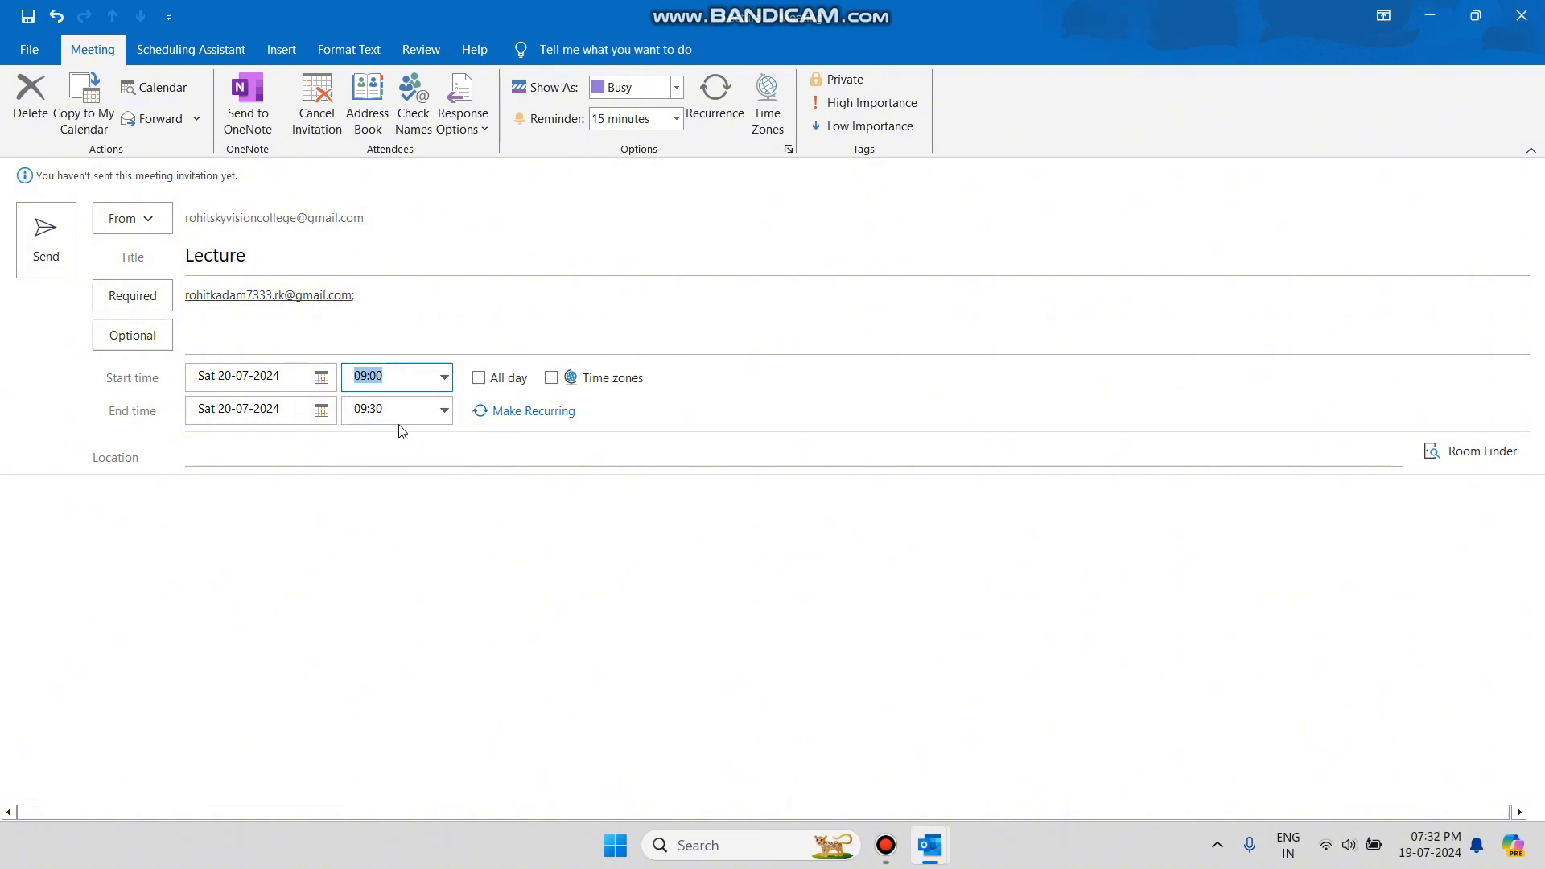
{"action": "left_click", "coordinate": [346, 453]}
{"action": "type", "text": "Freetwon, Sierra leone"}
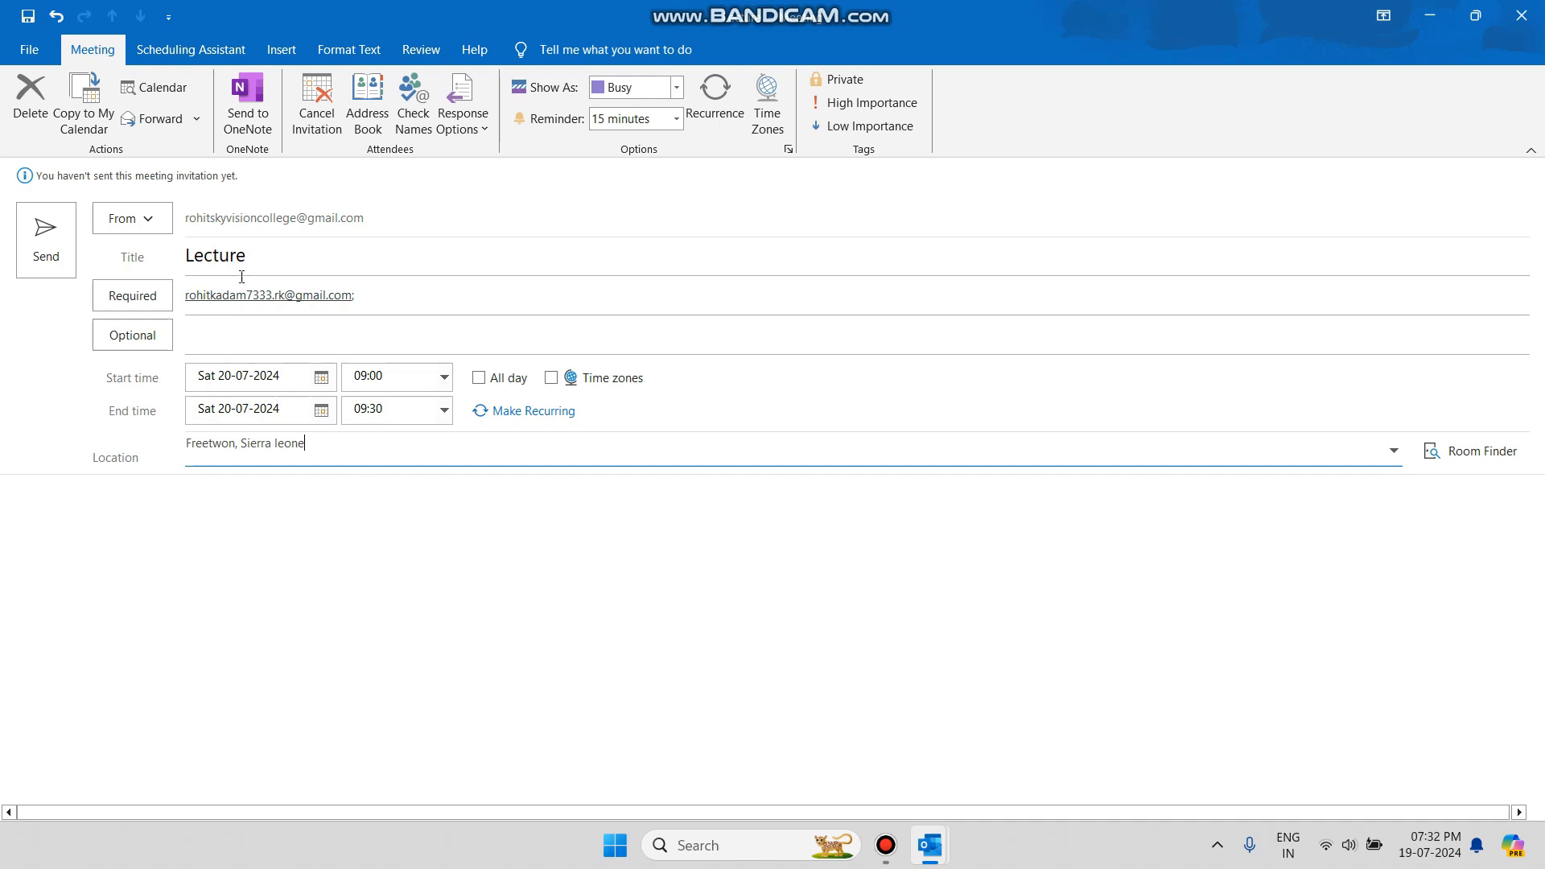
Keep the 15-minute reminder, mark the Lecture as High Importance, and send it.
{"action": "left_click", "coordinate": [129, 516]}
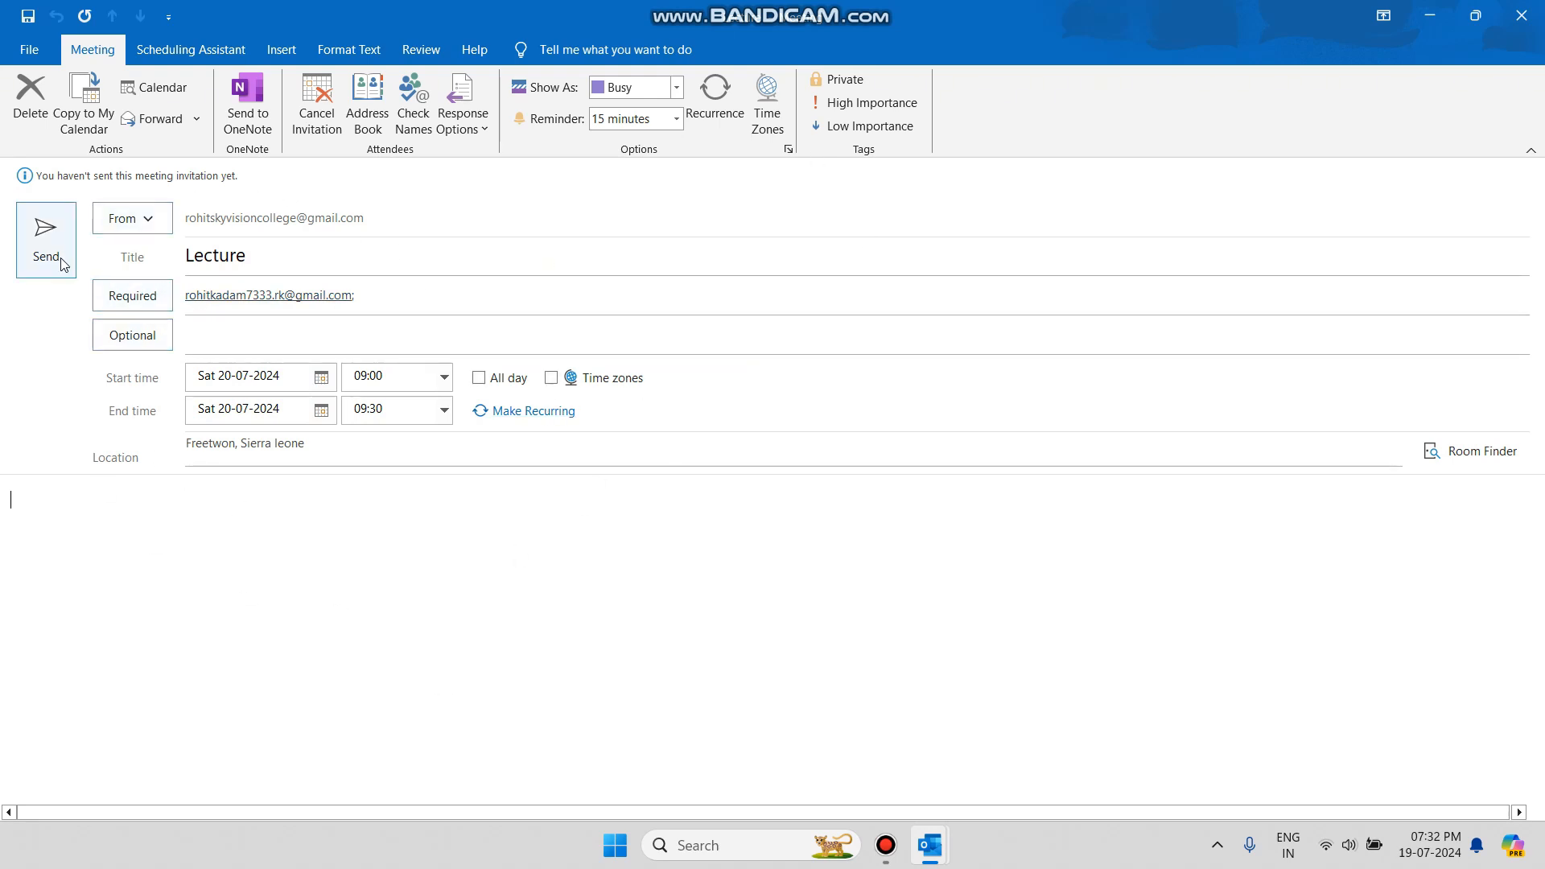
{"action": "left_click", "coordinate": [676, 119]}
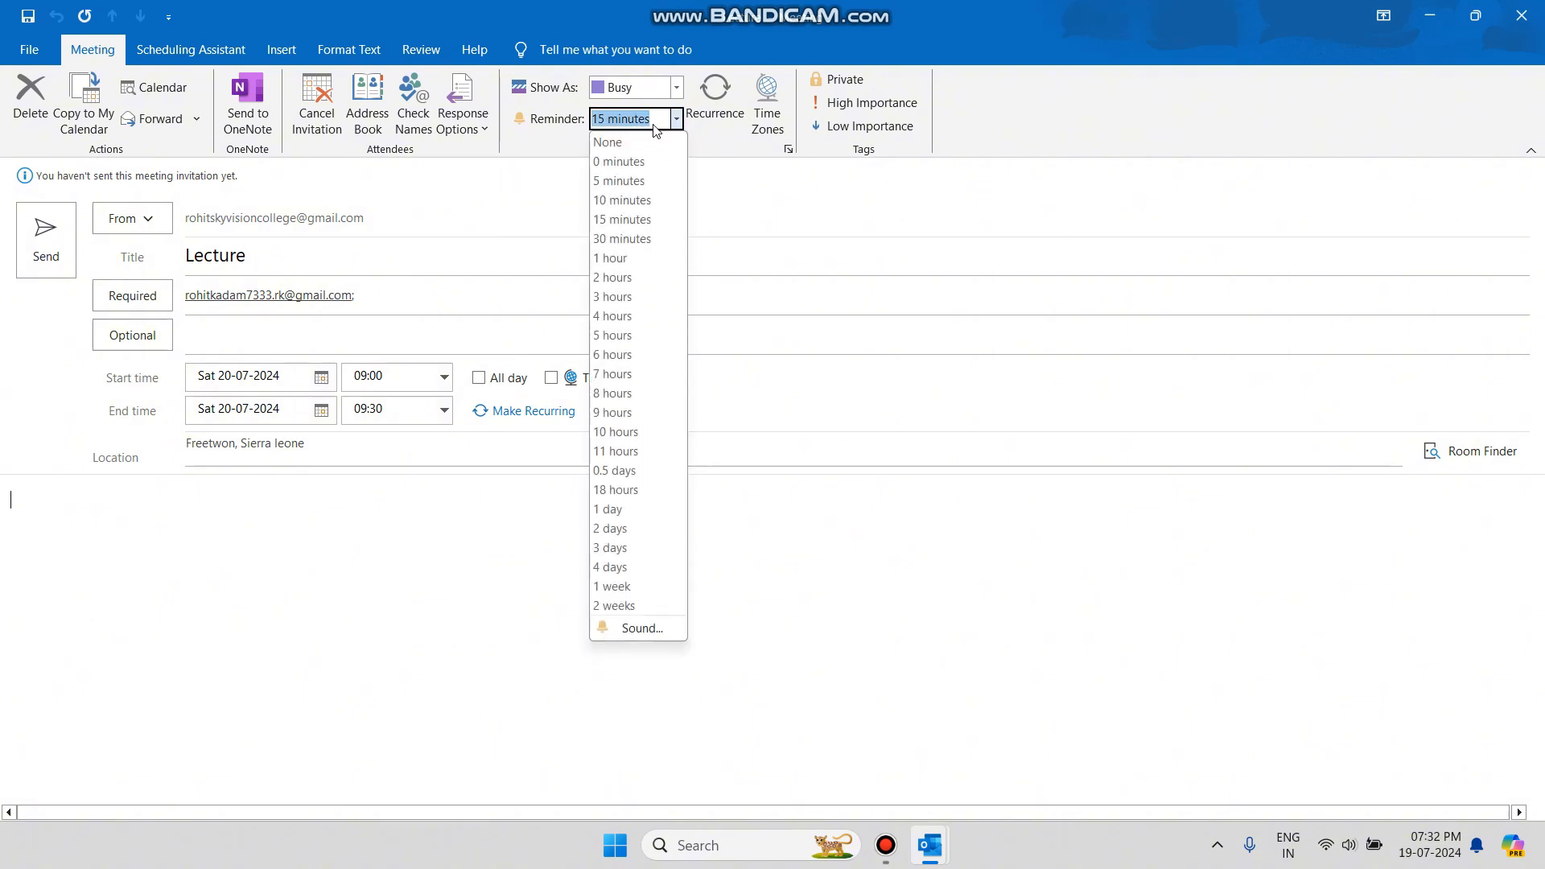
{"action": "left_click", "coordinate": [677, 123]}
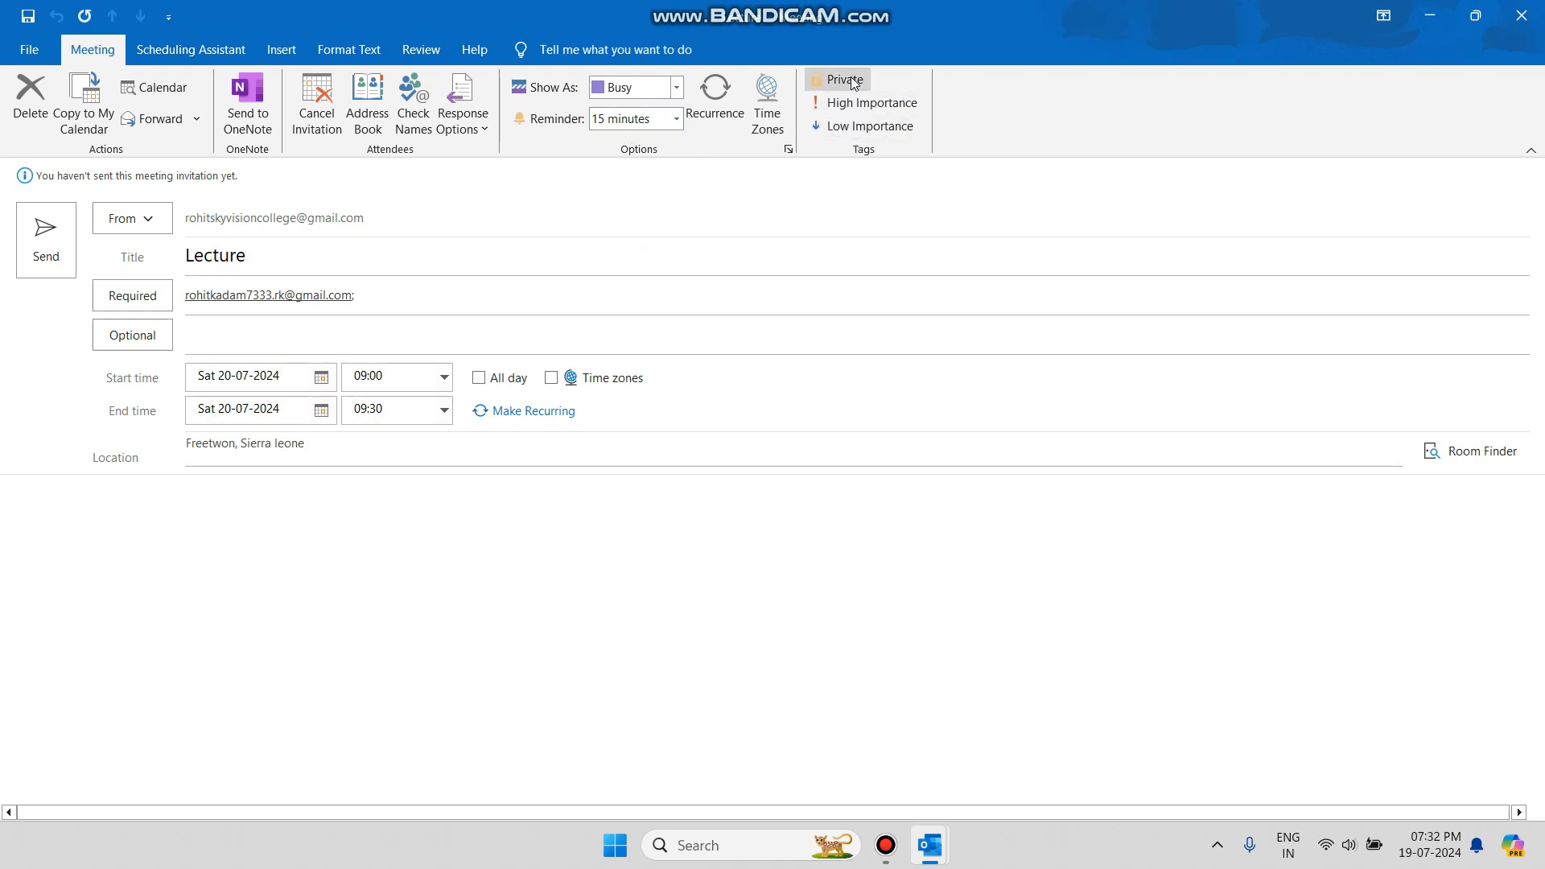
{"action": "left_click", "coordinate": [856, 104]}
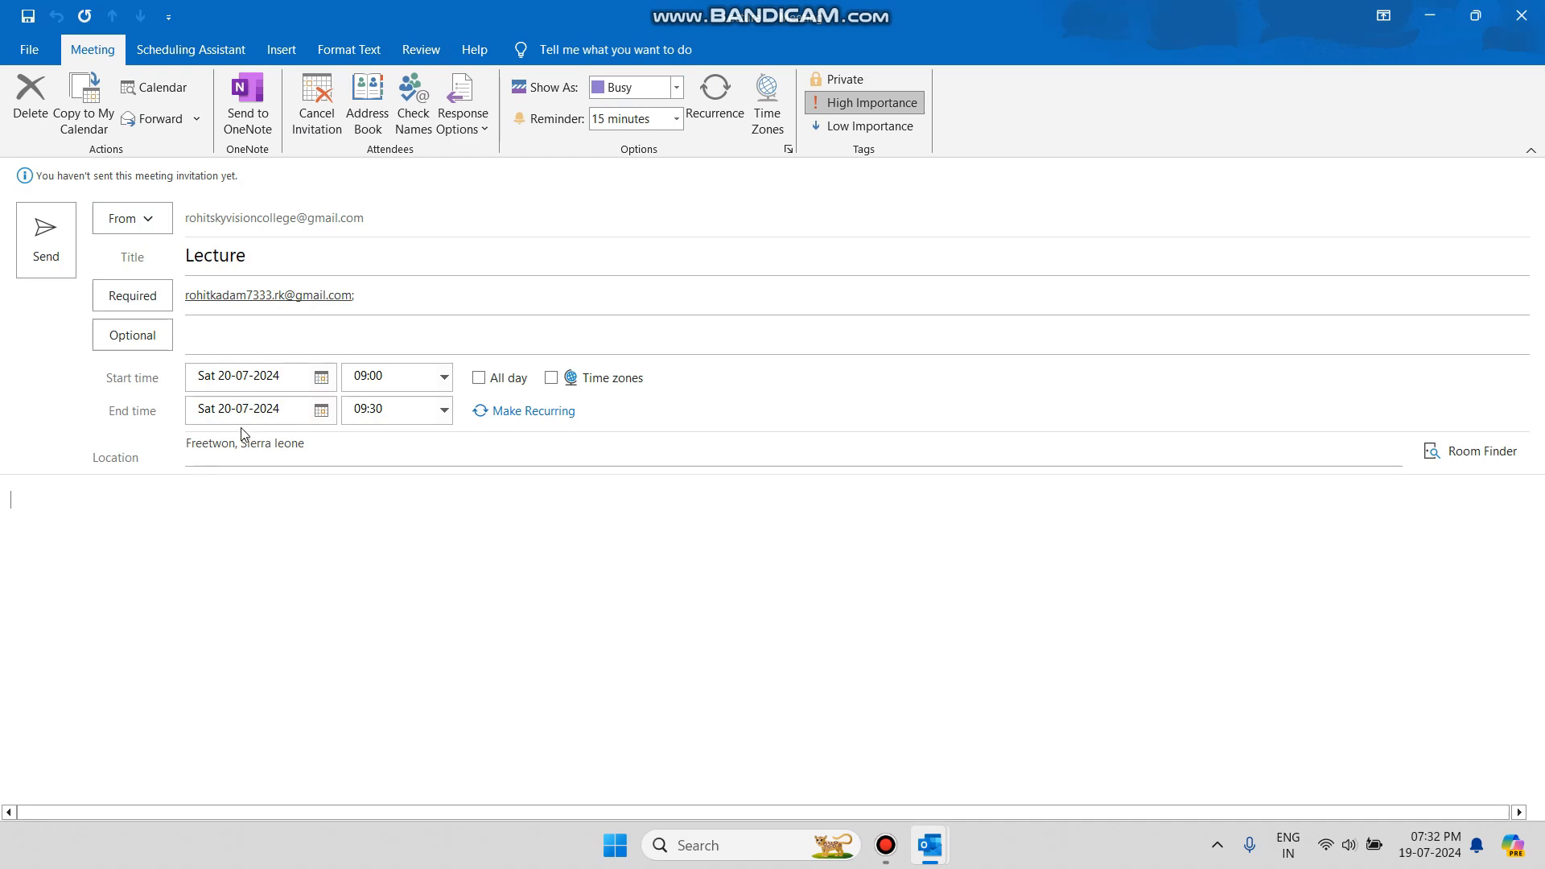
{"action": "left_click", "coordinate": [48, 242]}
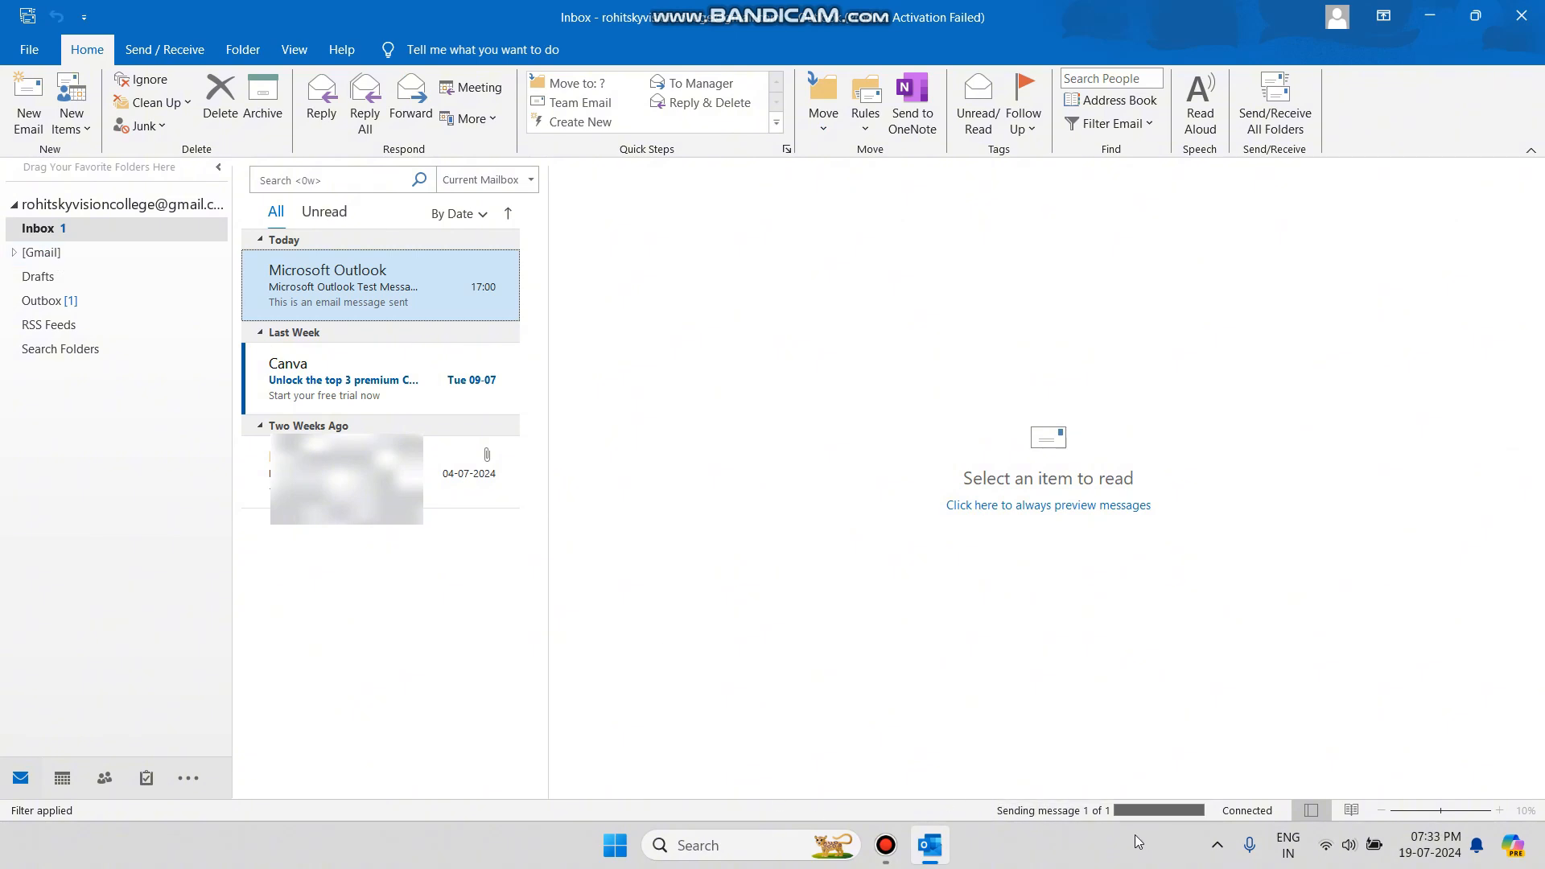
Open the Calendar month view and select the Lecture meeting on Saturday 20 July.
{"action": "left_click", "coordinate": [117, 780]}
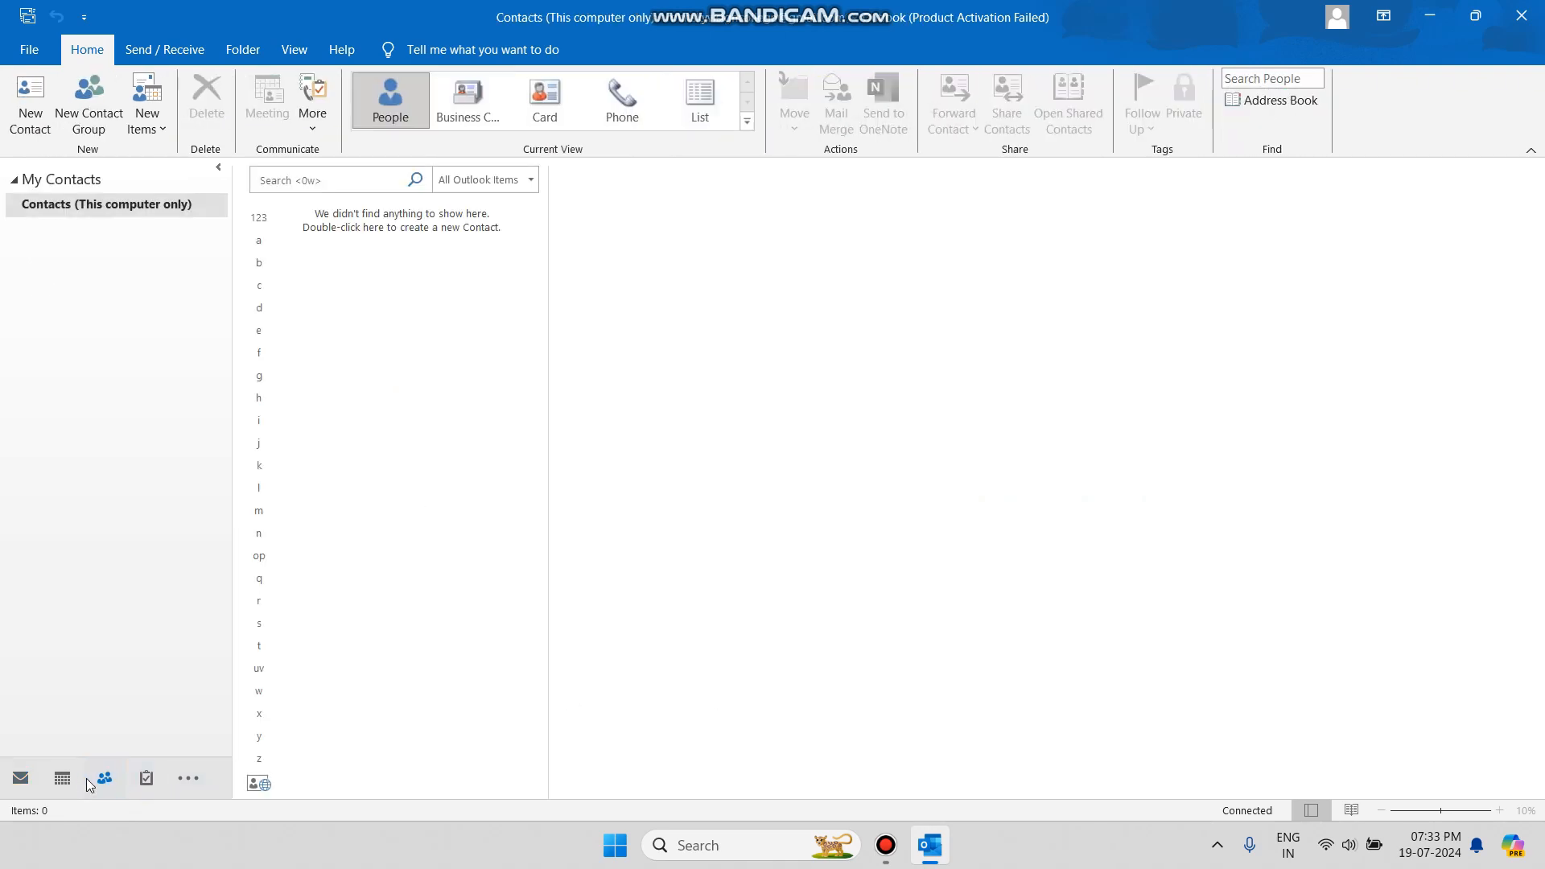
{"action": "left_click", "coordinate": [63, 779]}
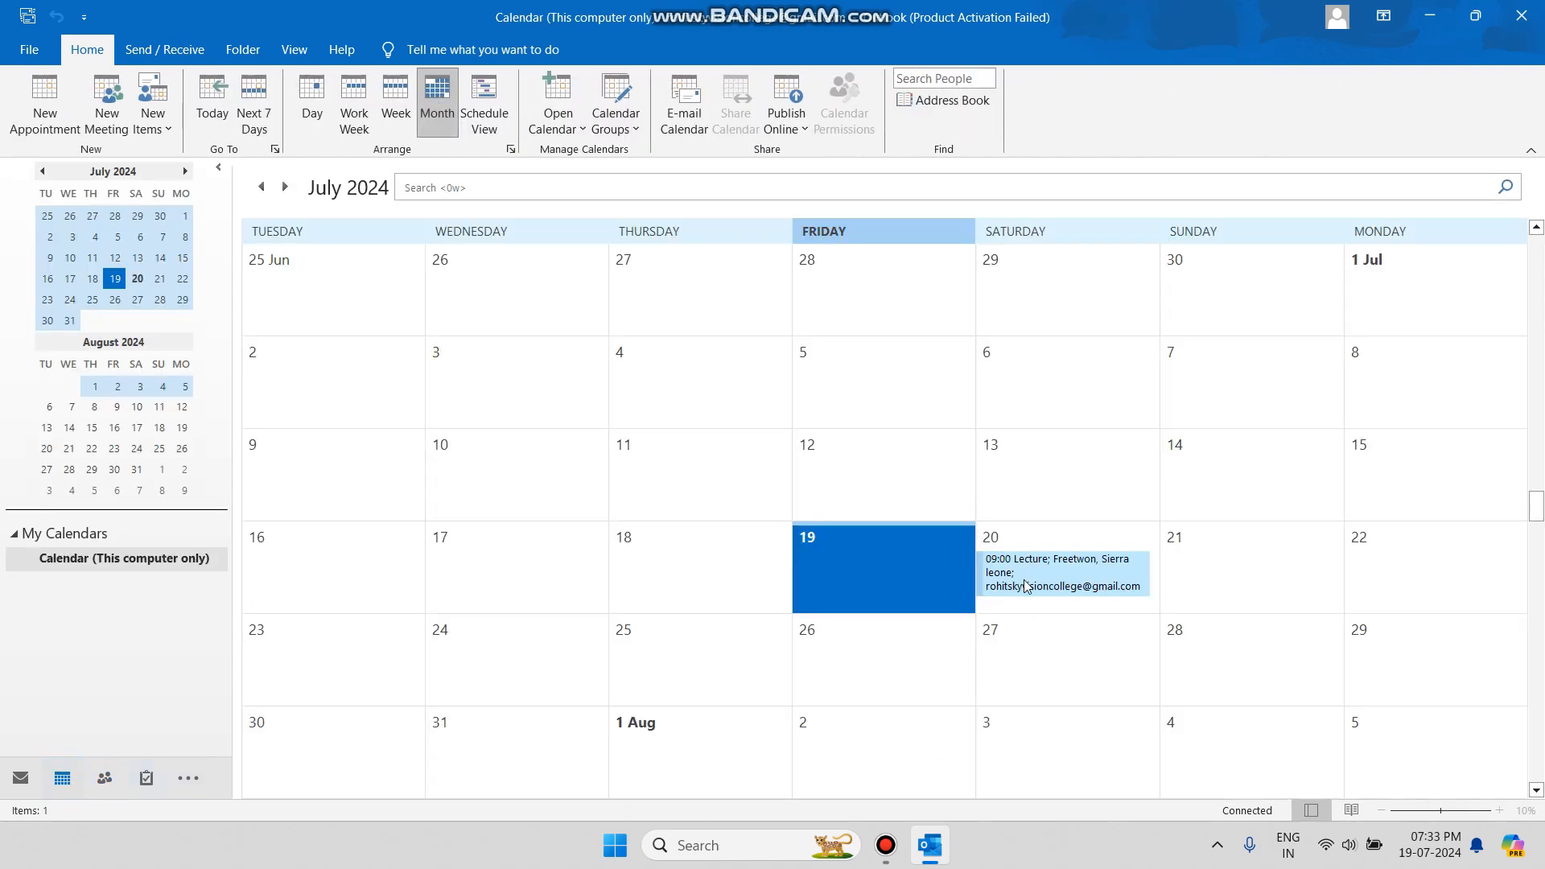
{"action": "left_click", "coordinate": [1020, 589]}
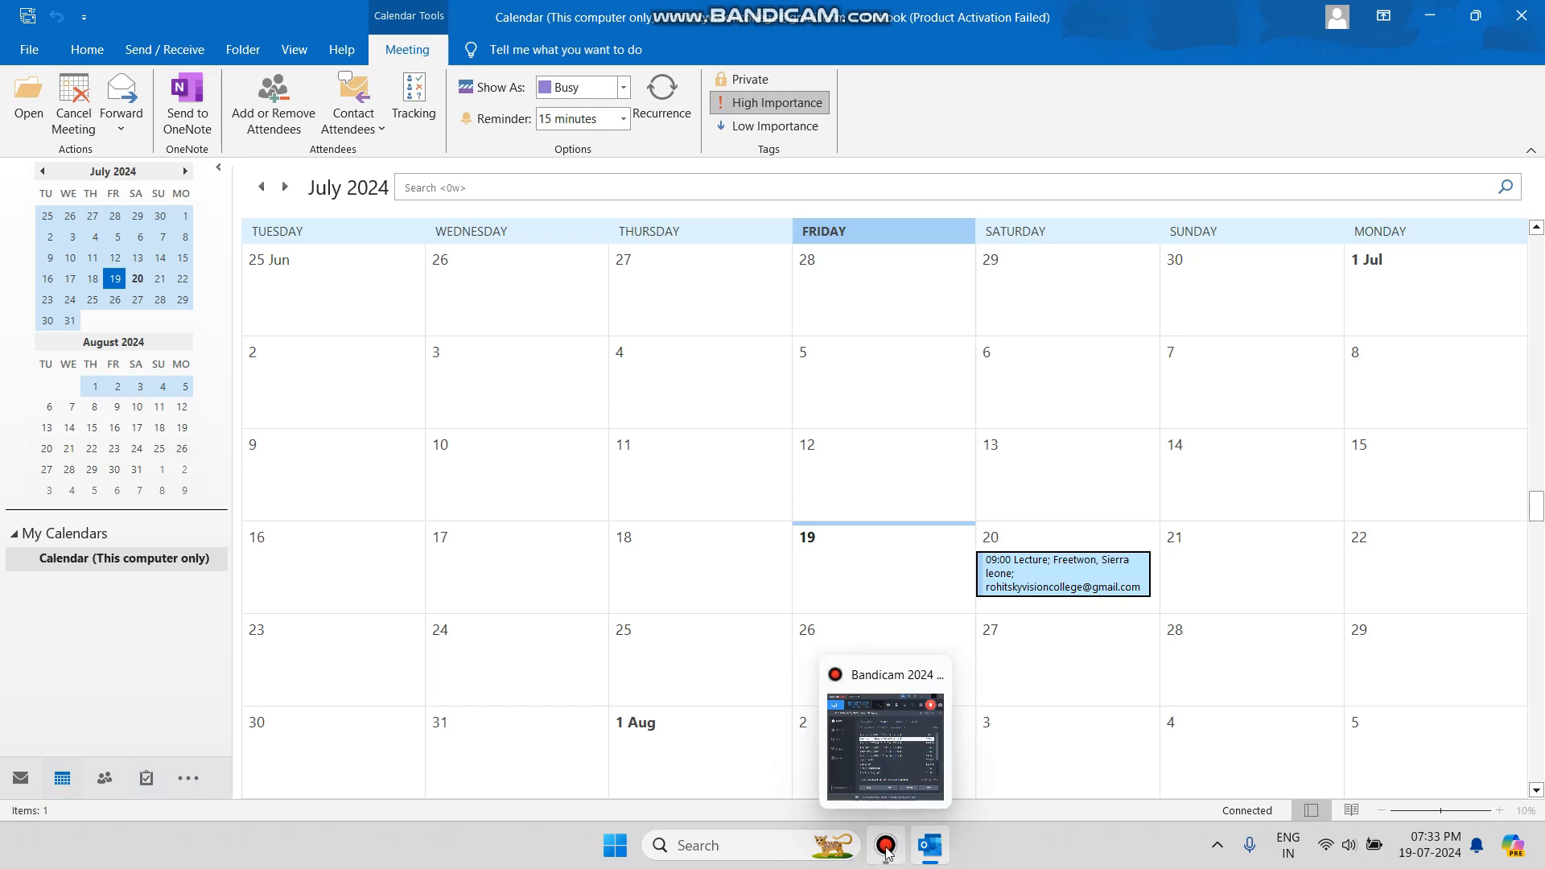
Launch Chrome from Windows search with the Personal profile and open the Gmail bookmark.
{"action": "left_click", "coordinate": [783, 843]}
{"action": "type", "text": "ch"}
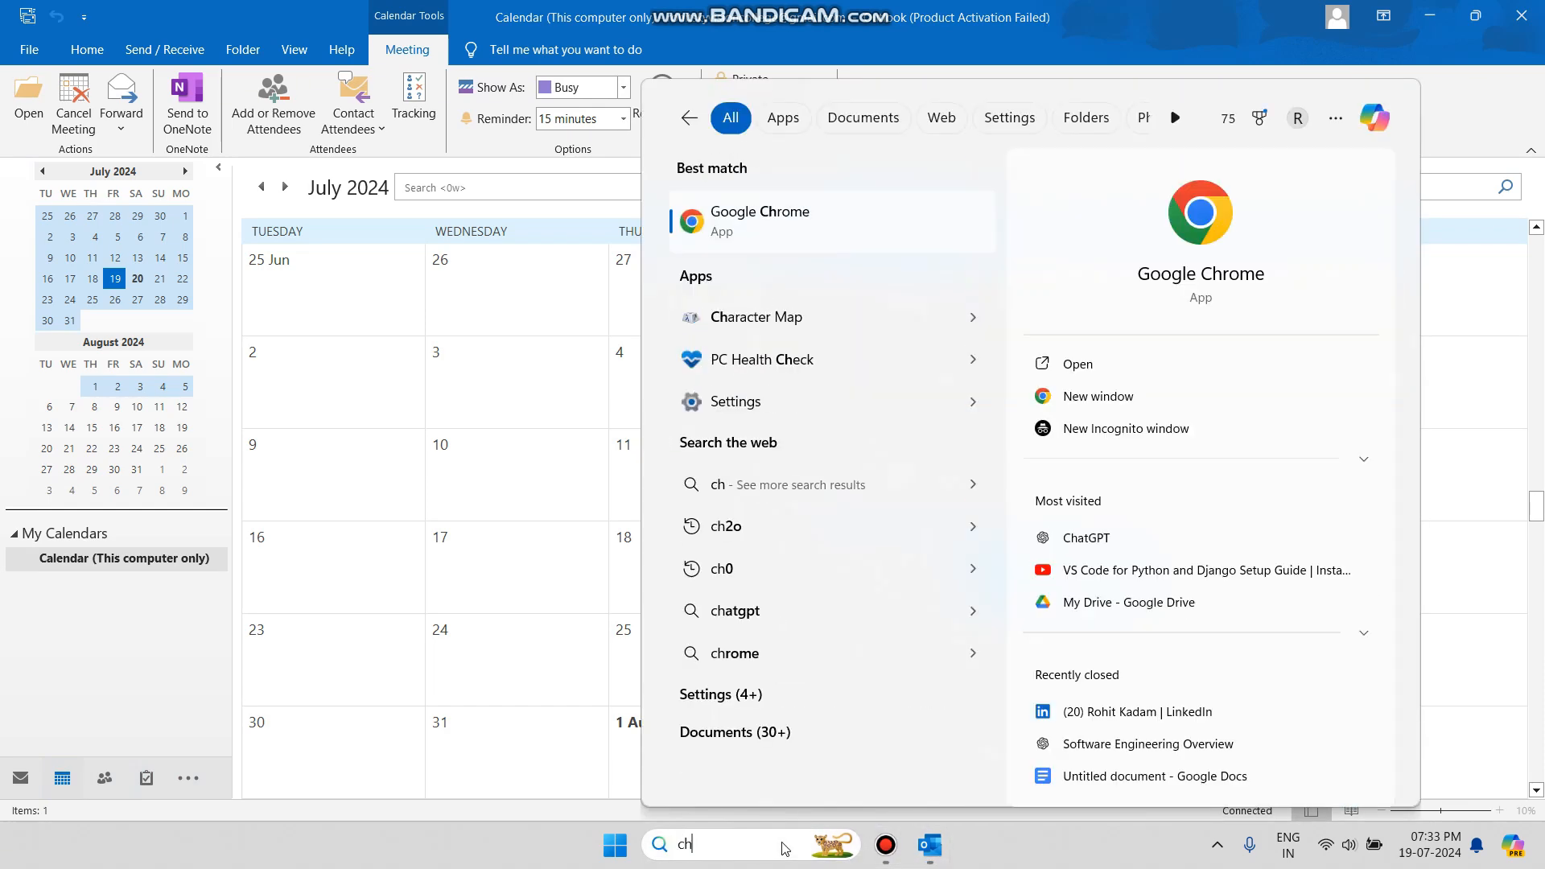
{"action": "key", "text": "Return"}
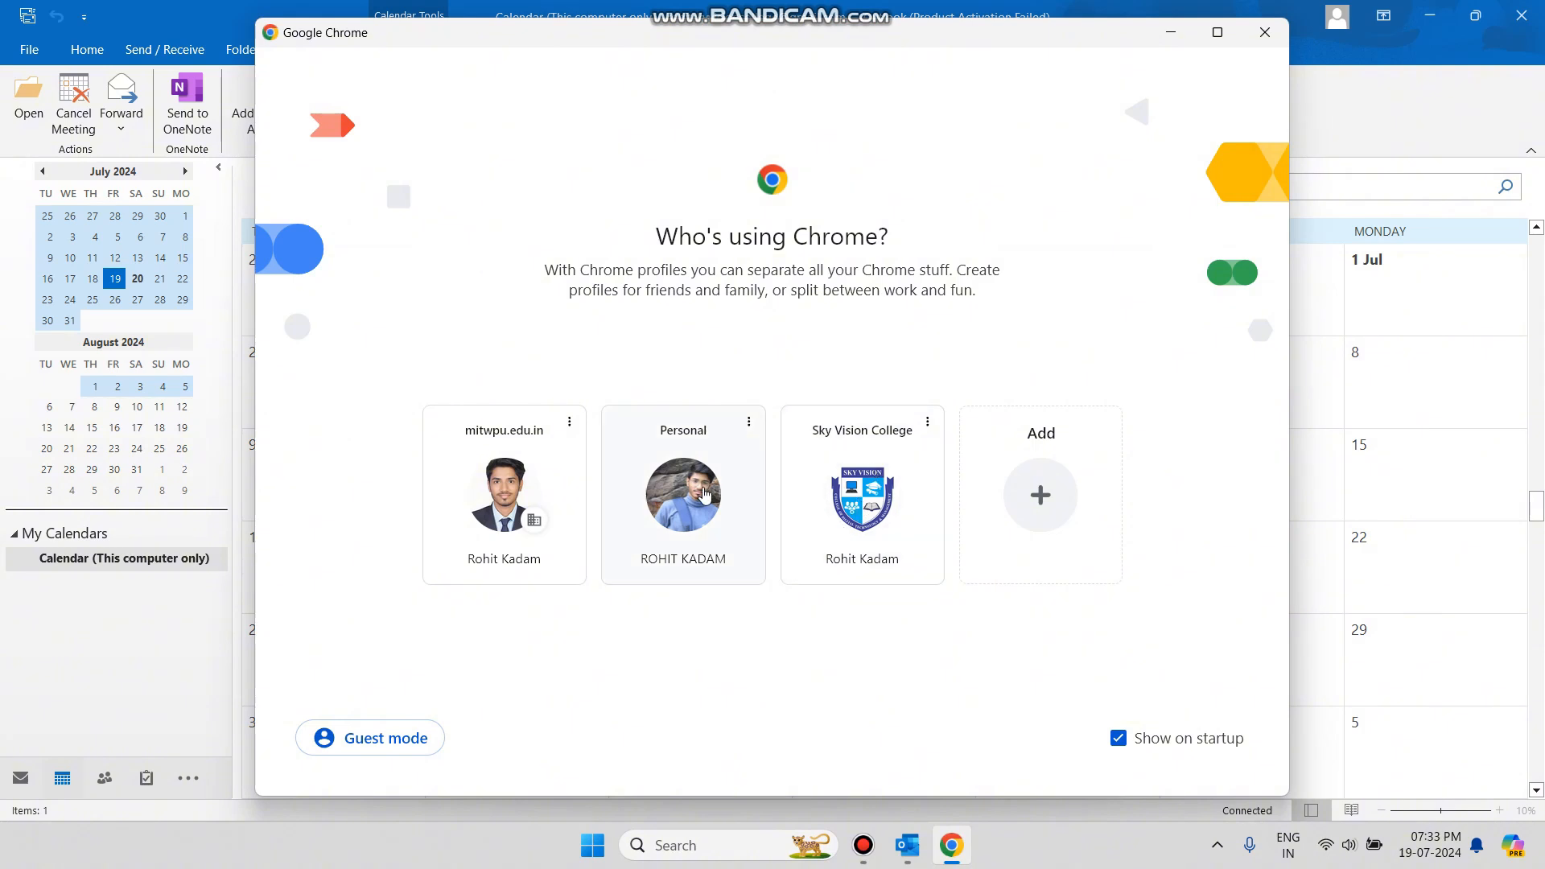
{"action": "left_click", "coordinate": [701, 494]}
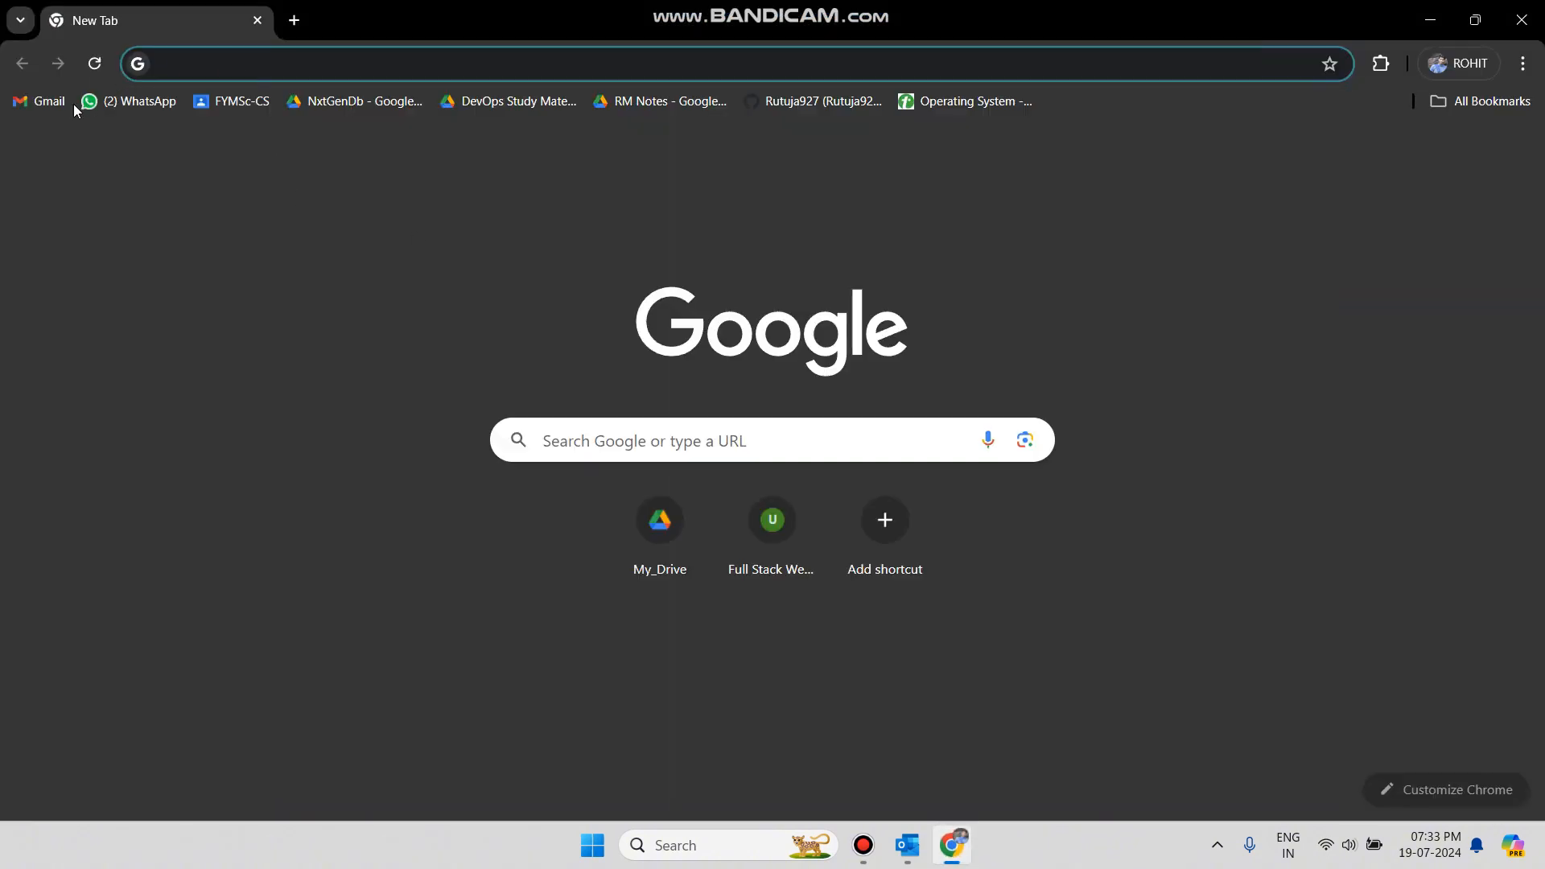
{"action": "left_click", "coordinate": [45, 103]}
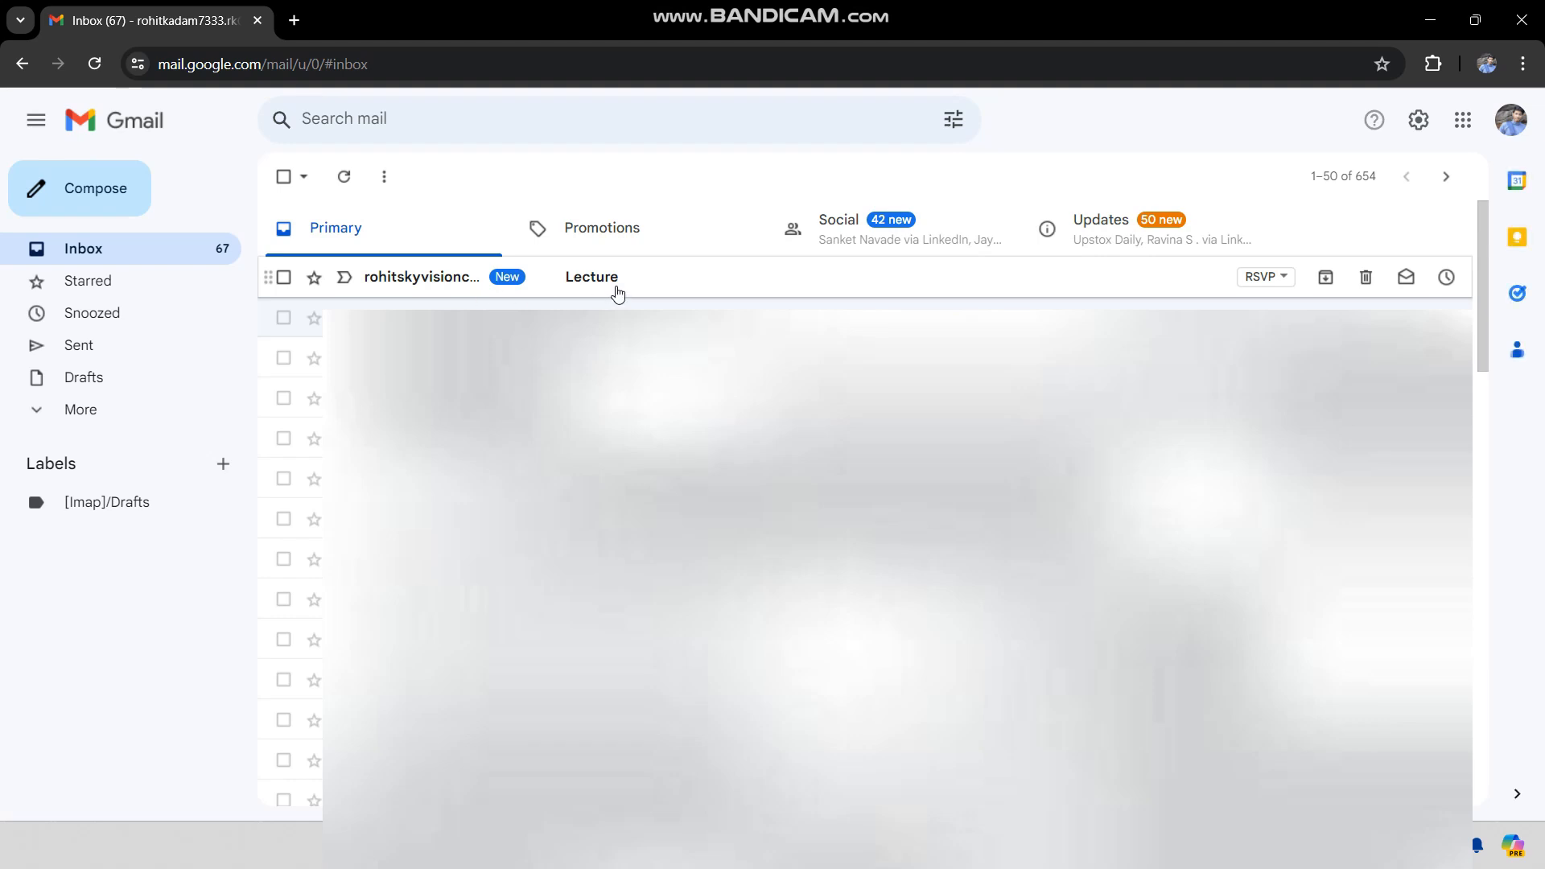
Open the Lecture invitation email, review the sender details, and accept it with Yes.
{"action": "left_click", "coordinate": [642, 288]}
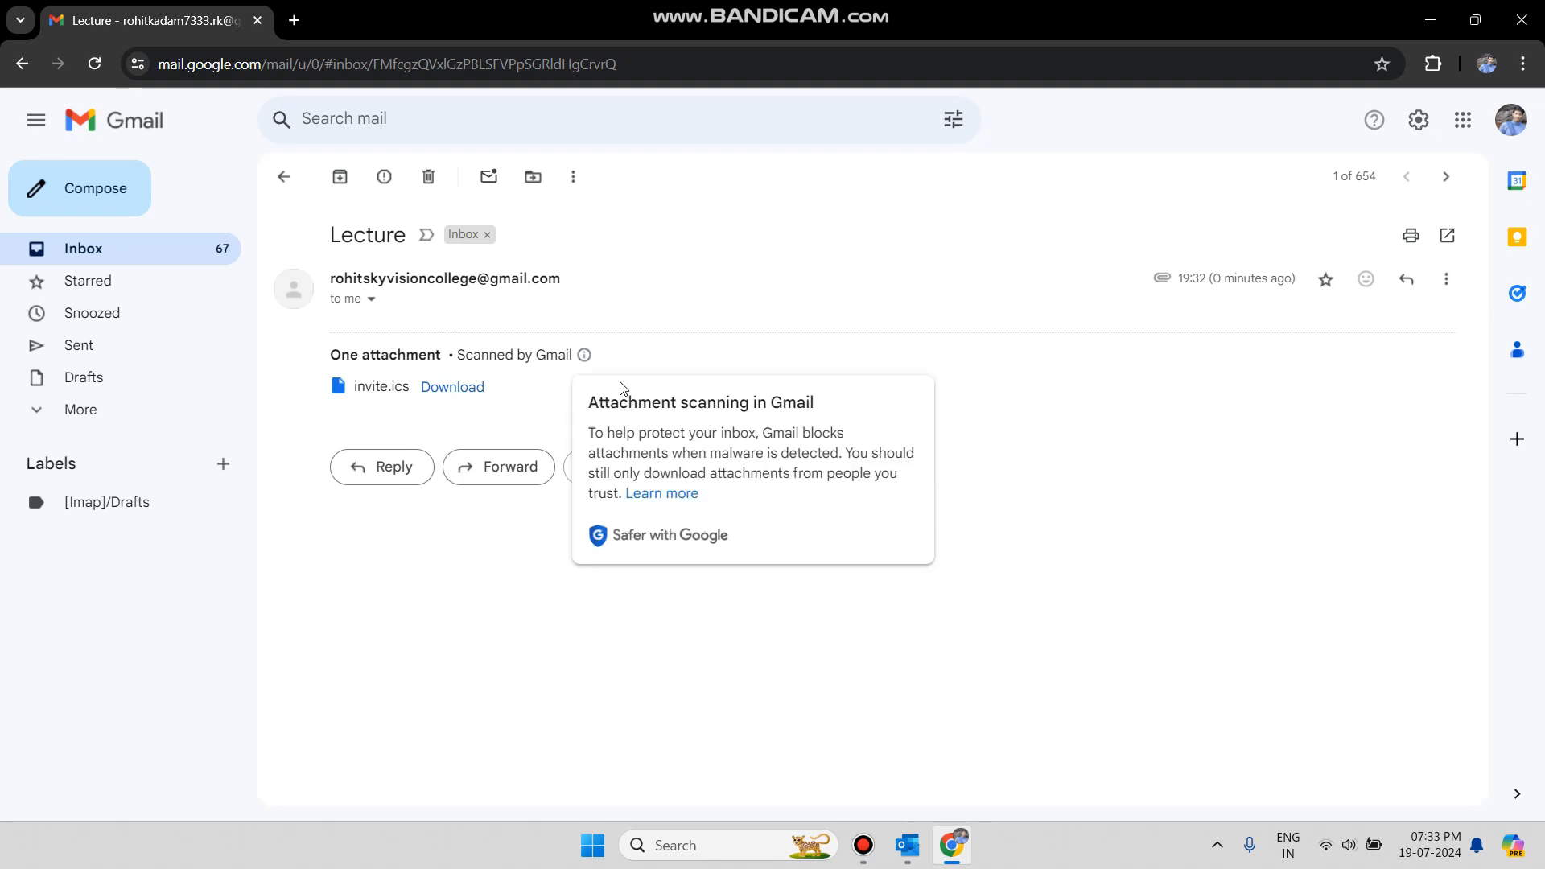
{"action": "left_click", "coordinate": [371, 300]}
{"action": "left_click", "coordinate": [708, 578]}
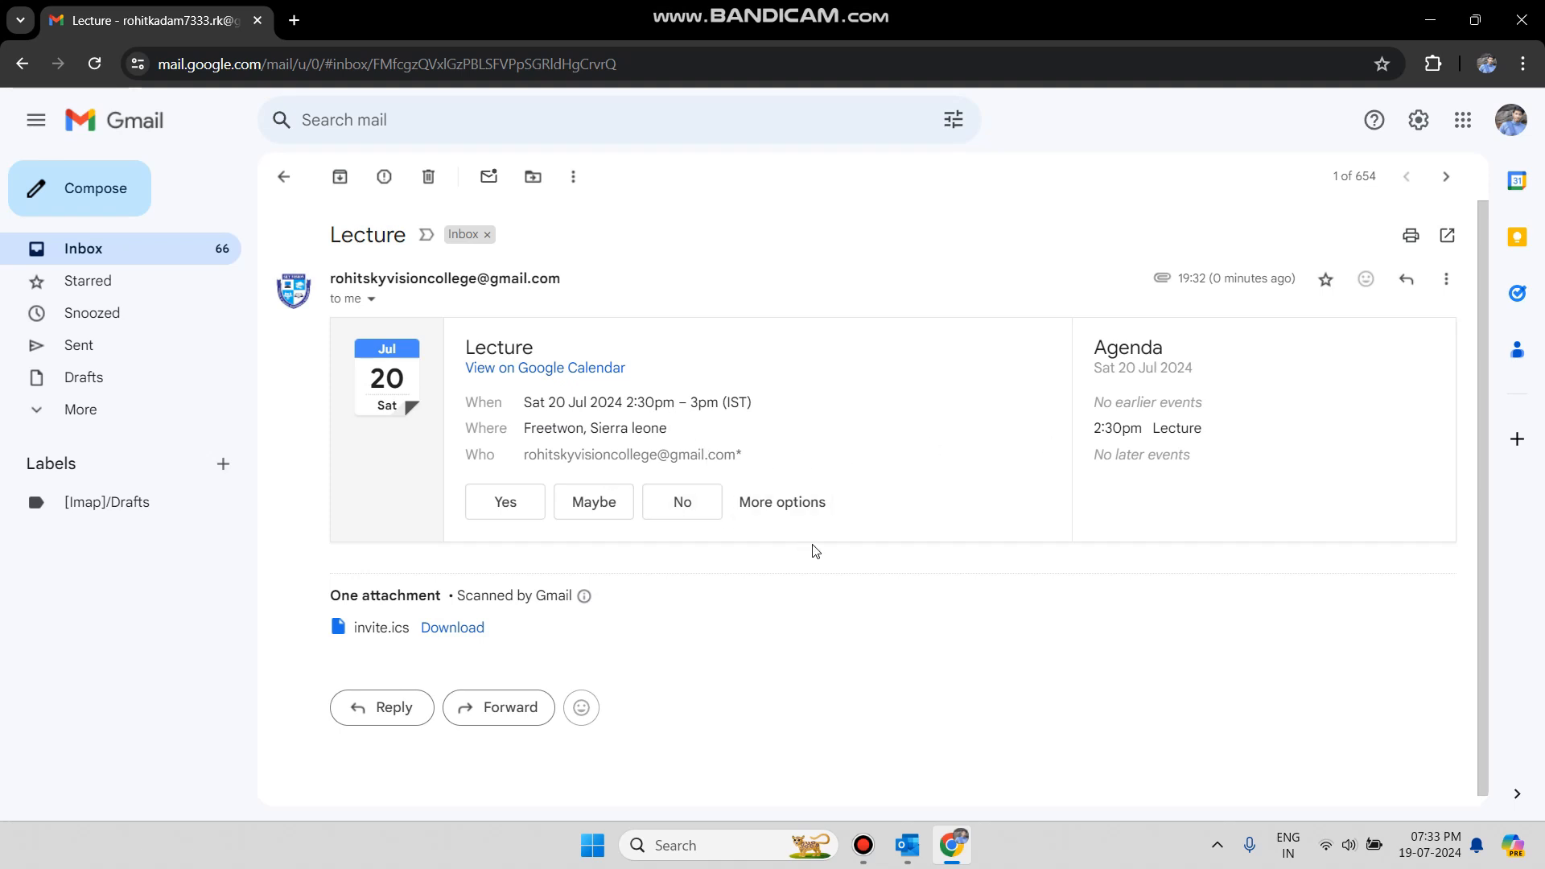
{"action": "scroll", "coordinate": [814, 548], "scroll_direction": "down", "scroll_amount": 1}
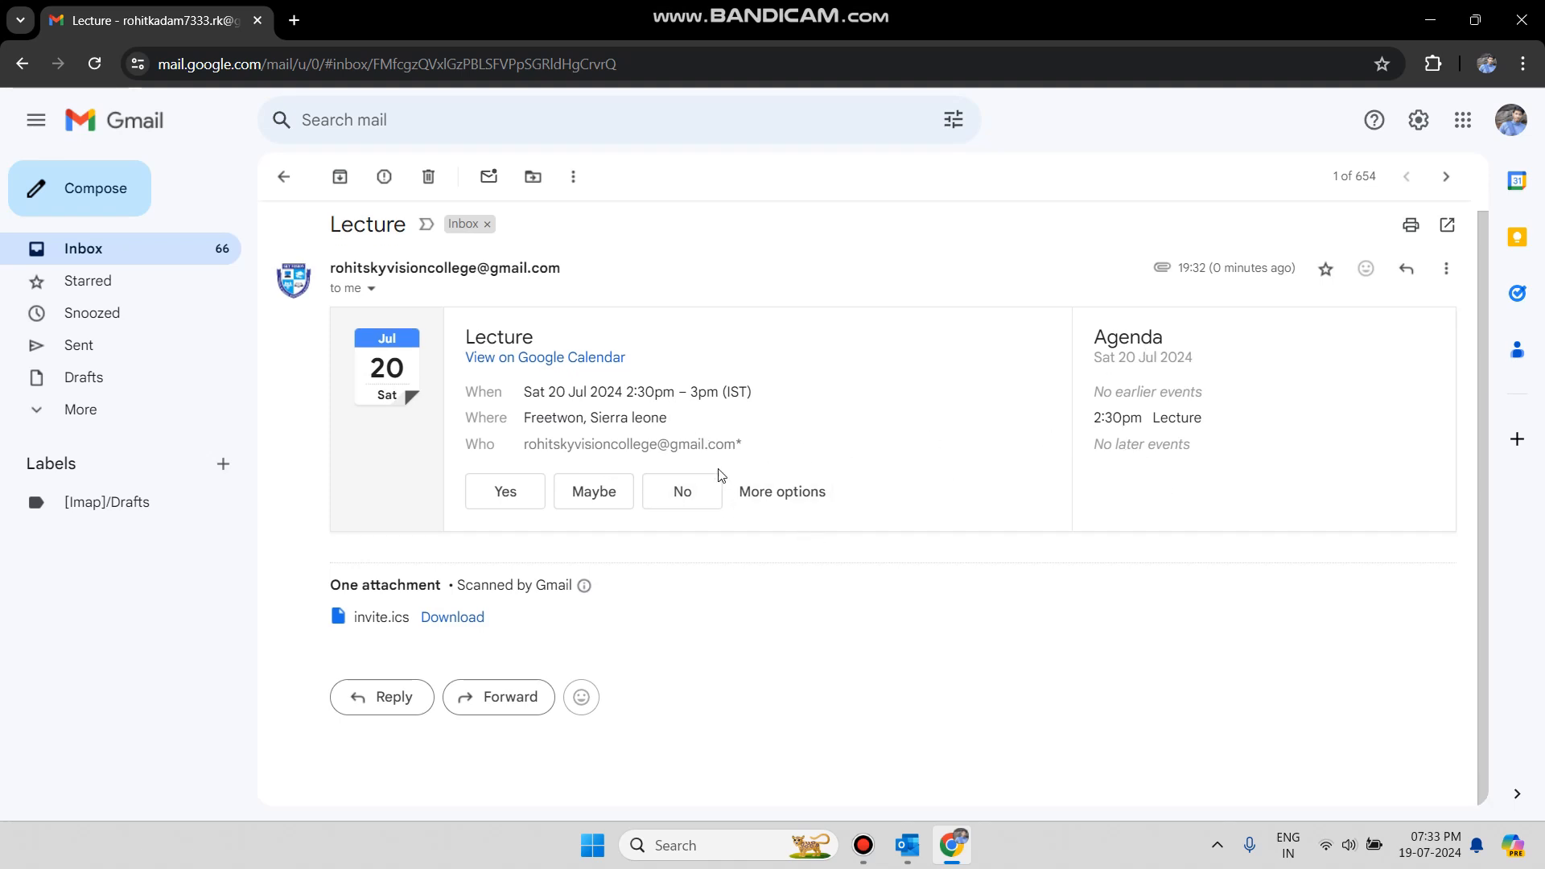
{"action": "left_click", "coordinate": [515, 497]}
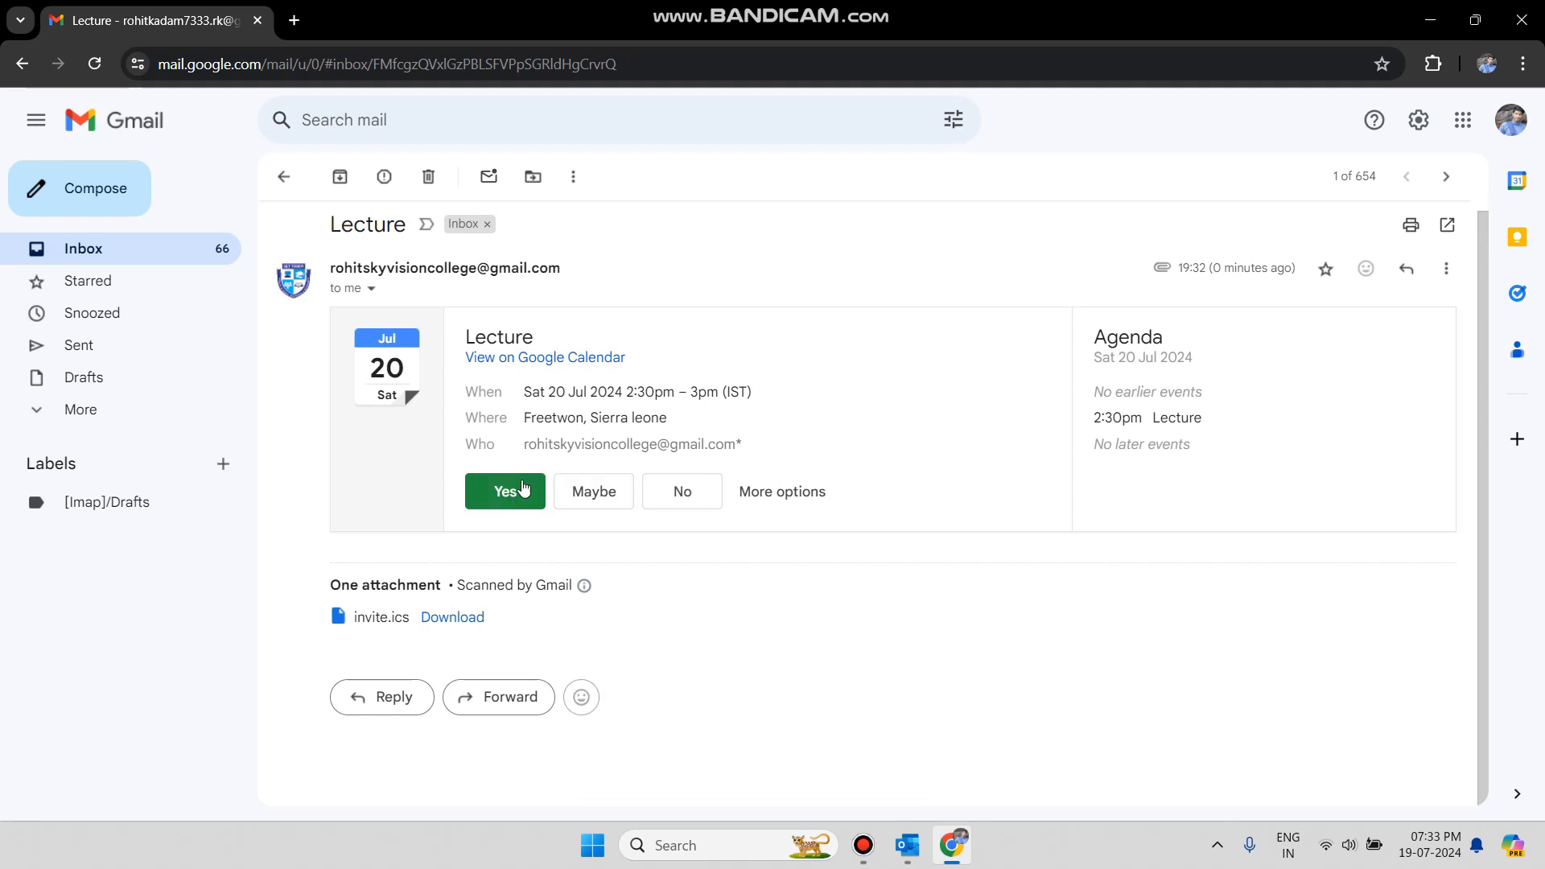
Bring Outlook forward, pass through People and Mail, then reselect the Lecture meeting in Calendar.
{"action": "left_click", "coordinate": [907, 845]}
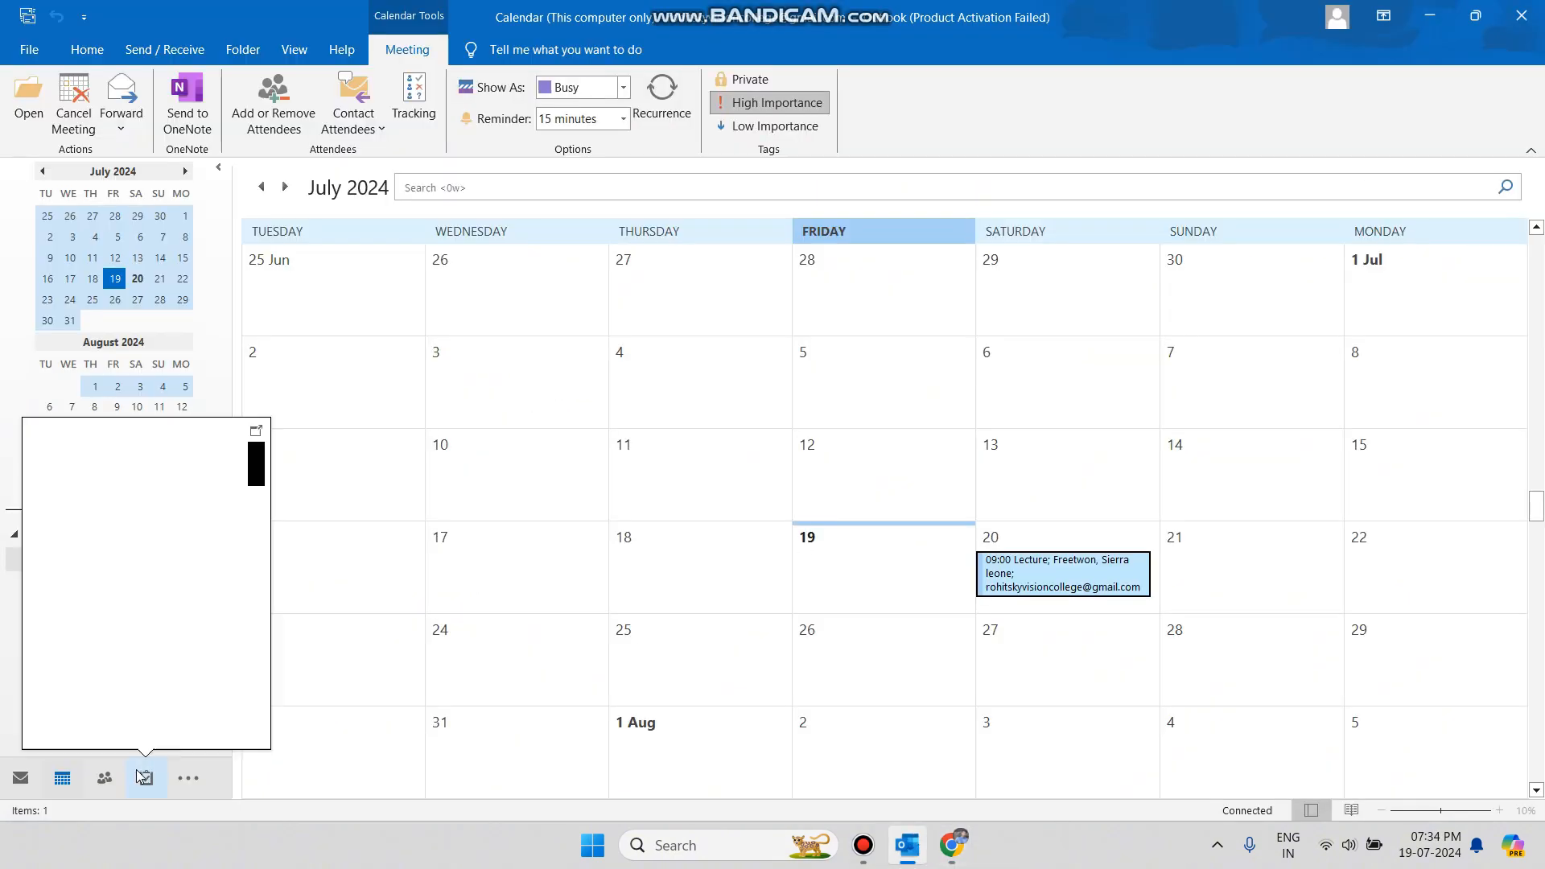
{"action": "left_click", "coordinate": [121, 777]}
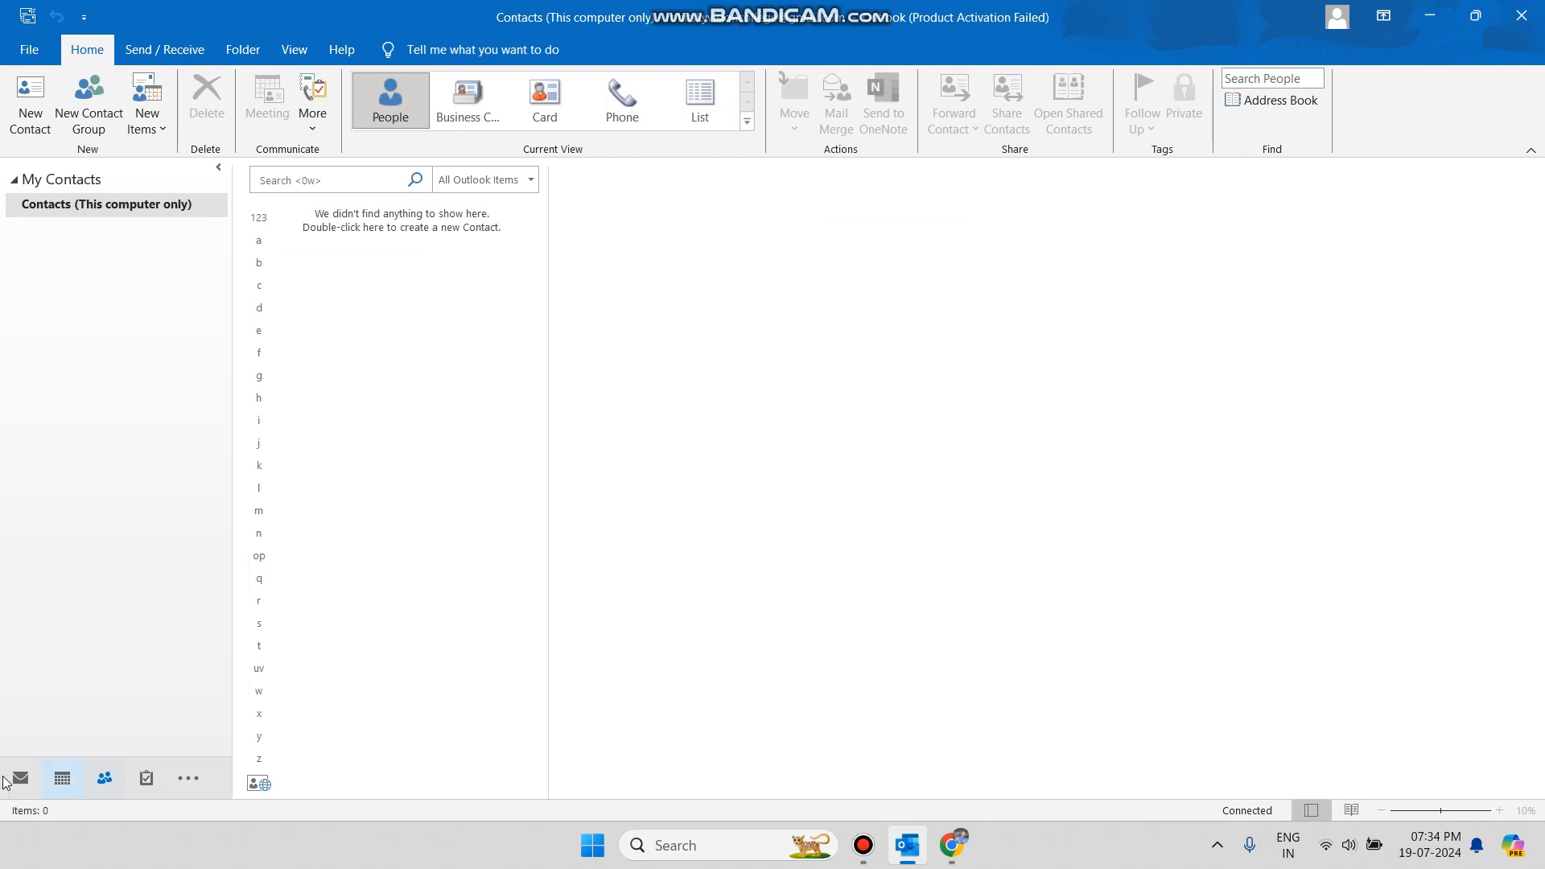
{"action": "left_click", "coordinate": [11, 778]}
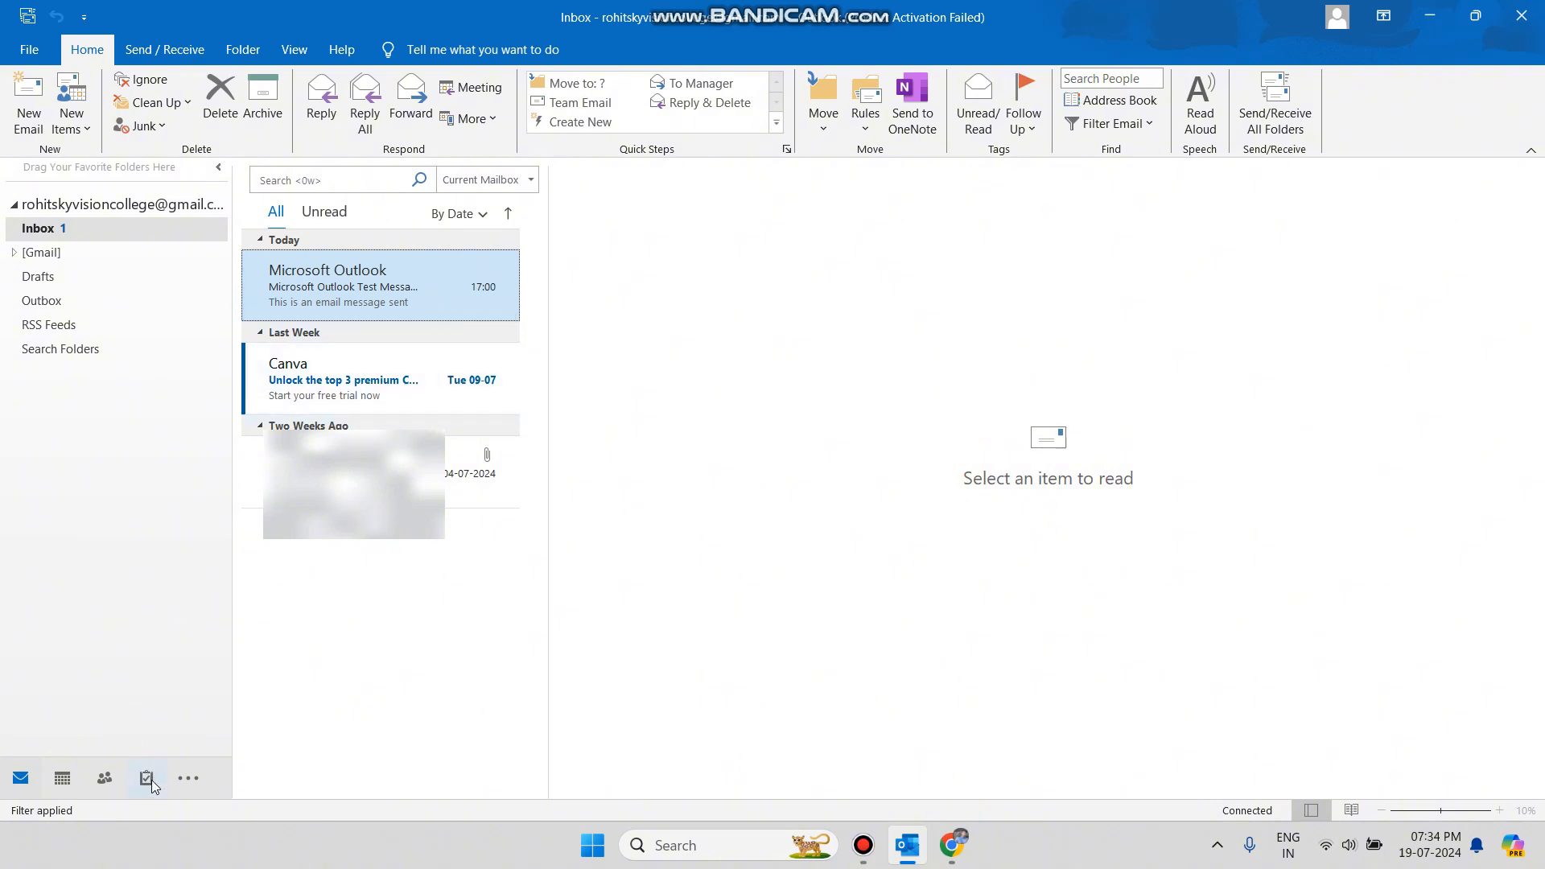
{"action": "mouse_move", "coordinate": [151, 784]}
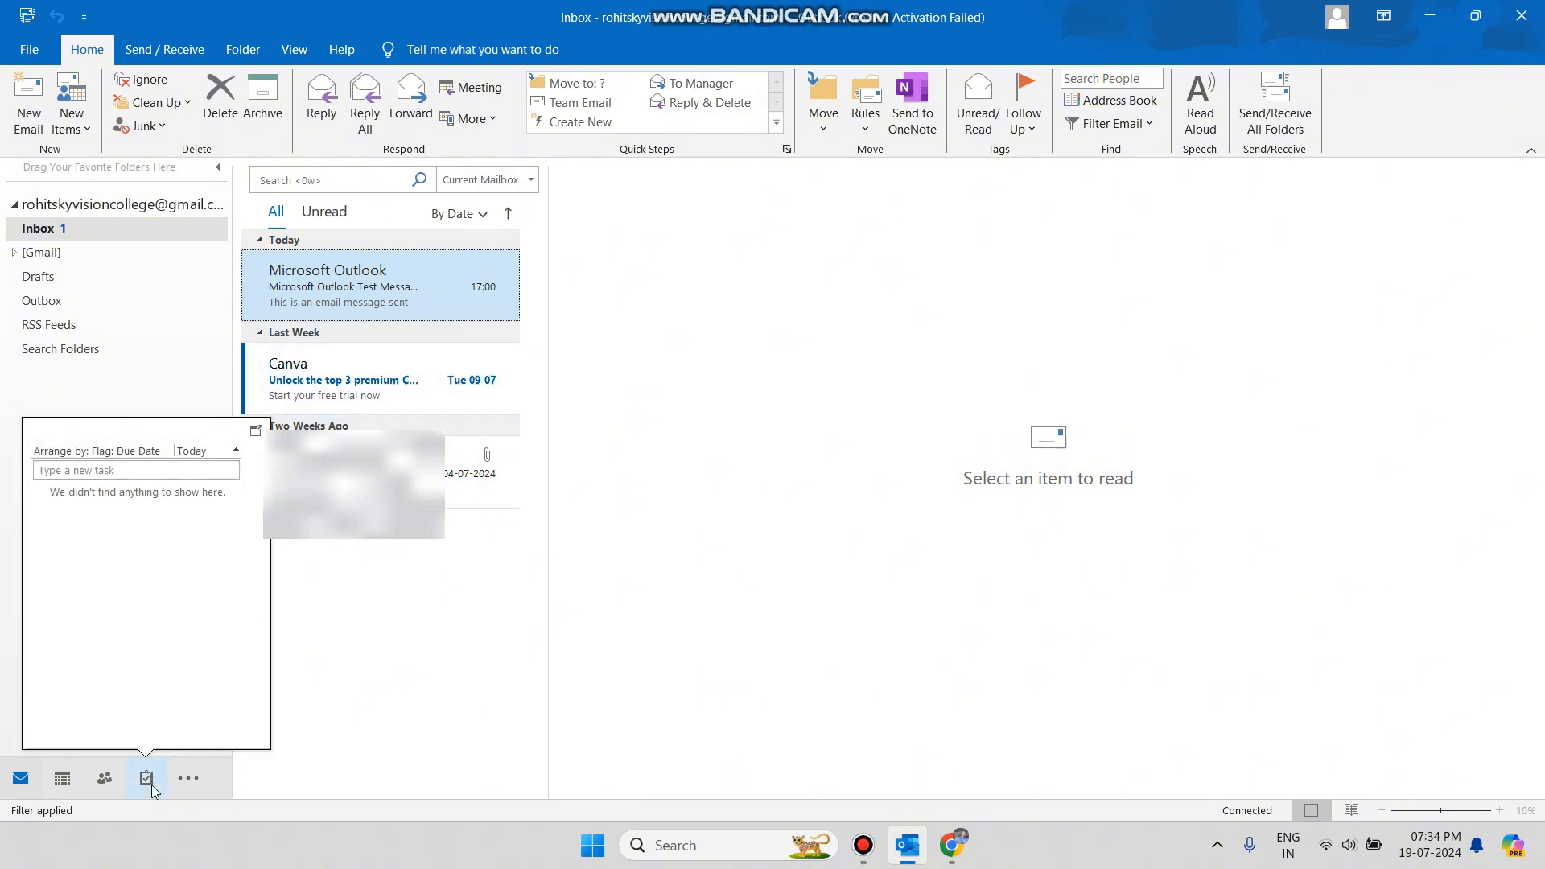
{"action": "left_click", "coordinate": [69, 782]}
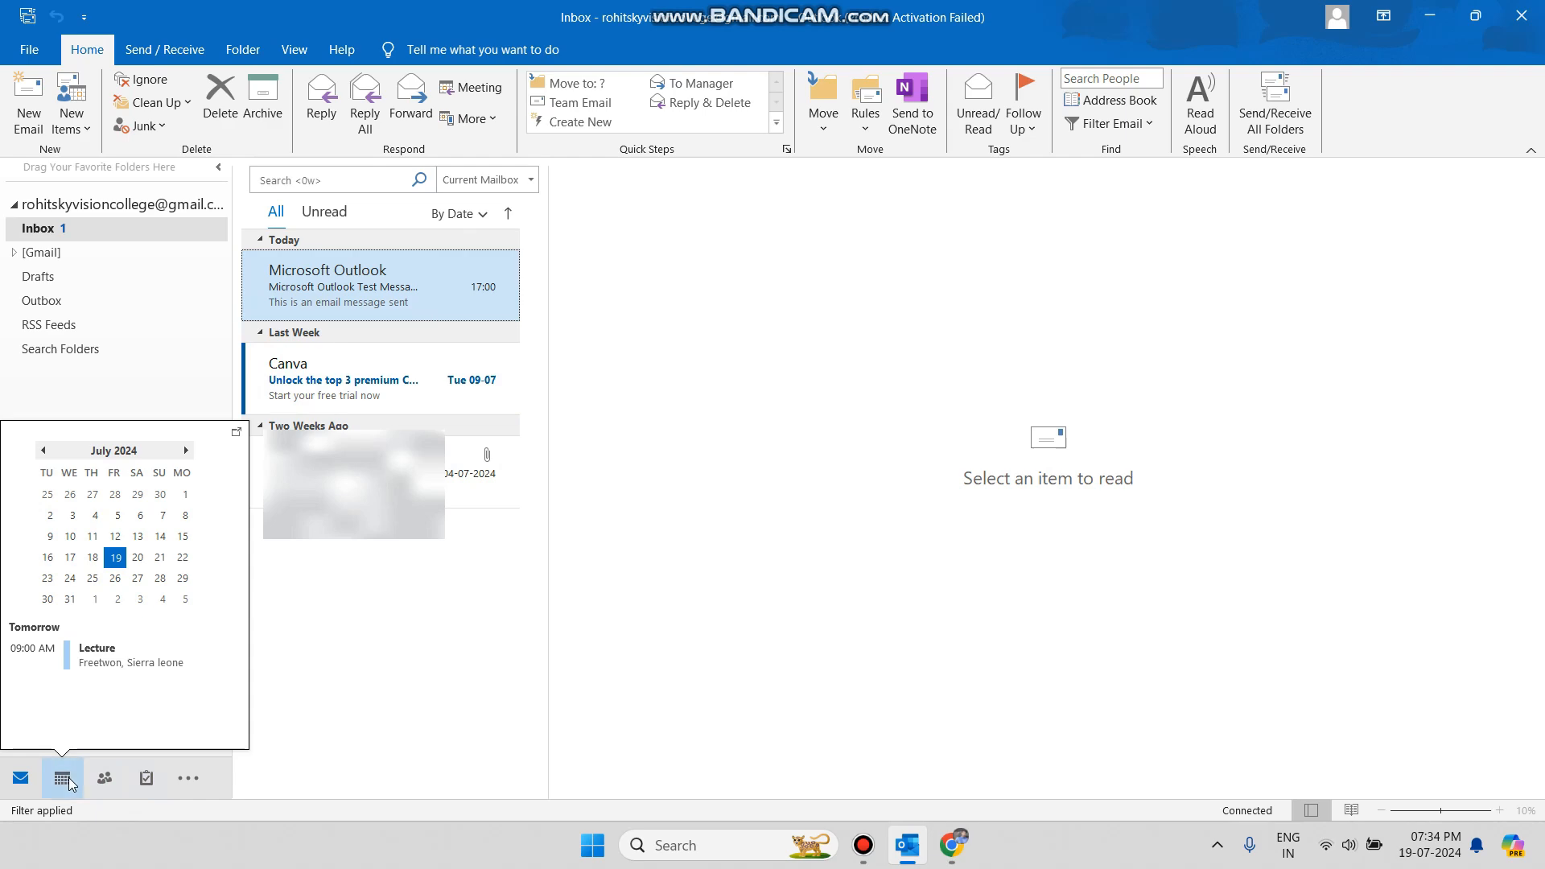
{"action": "left_click", "coordinate": [1025, 566]}
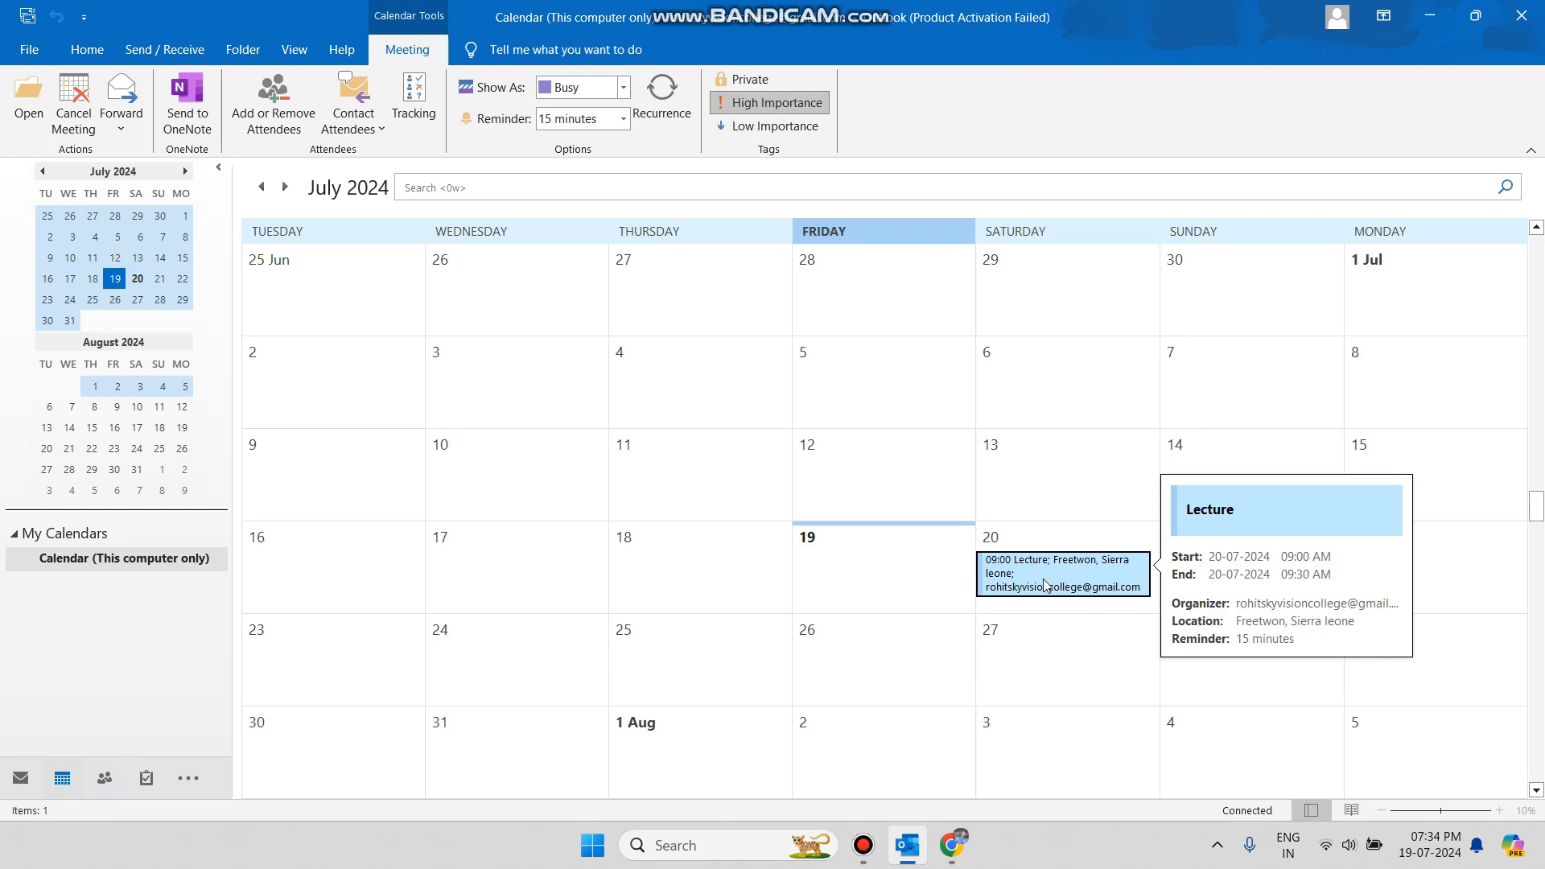
Select the 20 July Lecture meeting, cancel it, and send the cancellation.
{"action": "left_click", "coordinate": [1045, 584]}
{"action": "left_click", "coordinate": [957, 605]}
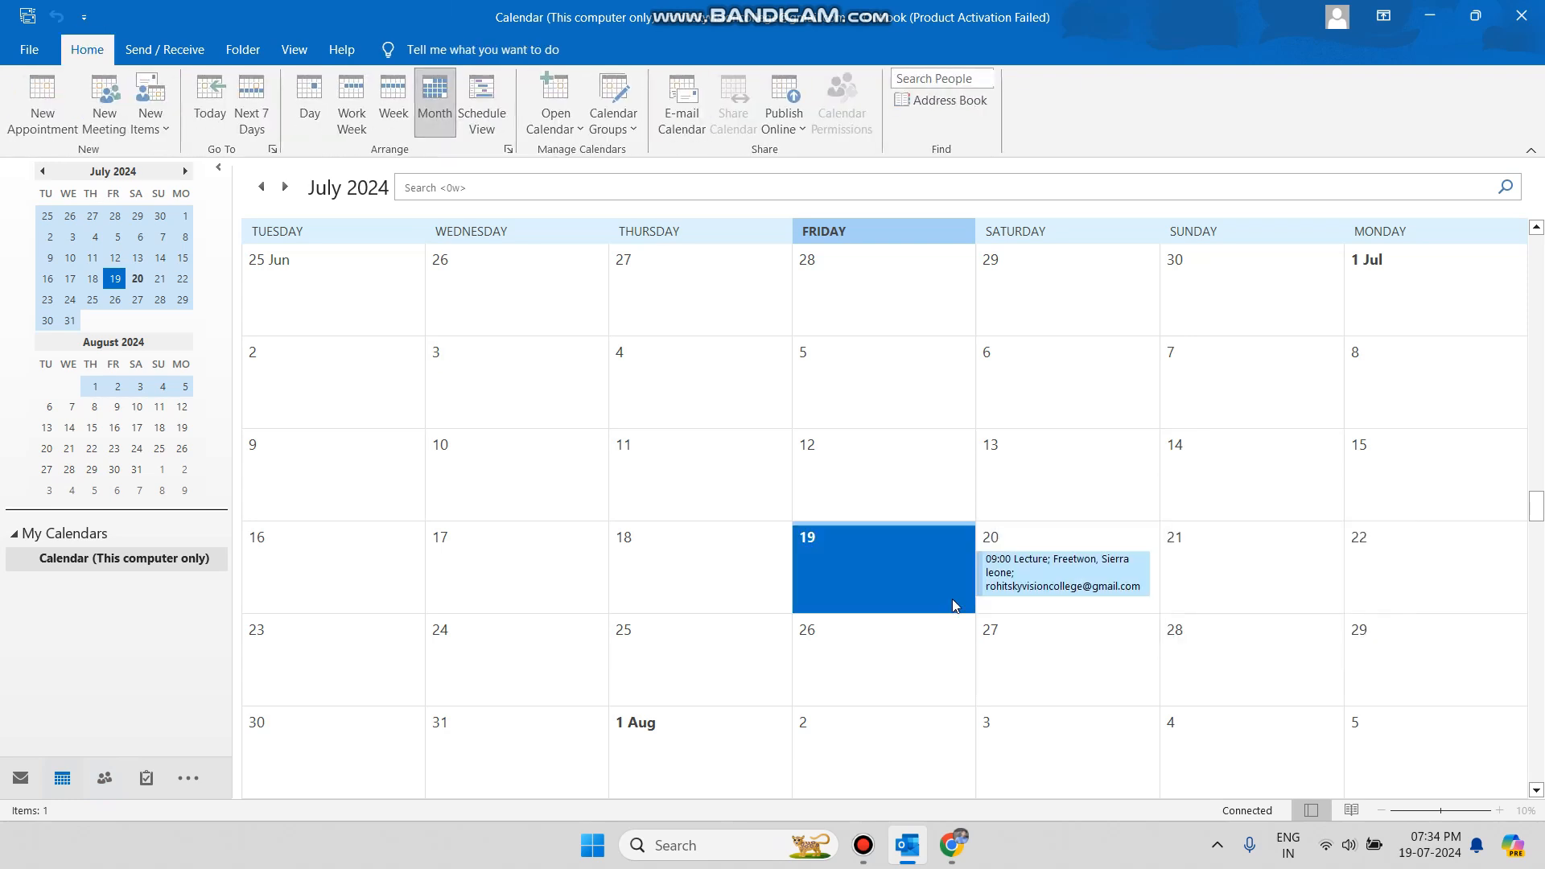
{"action": "left_click", "coordinate": [1029, 596]}
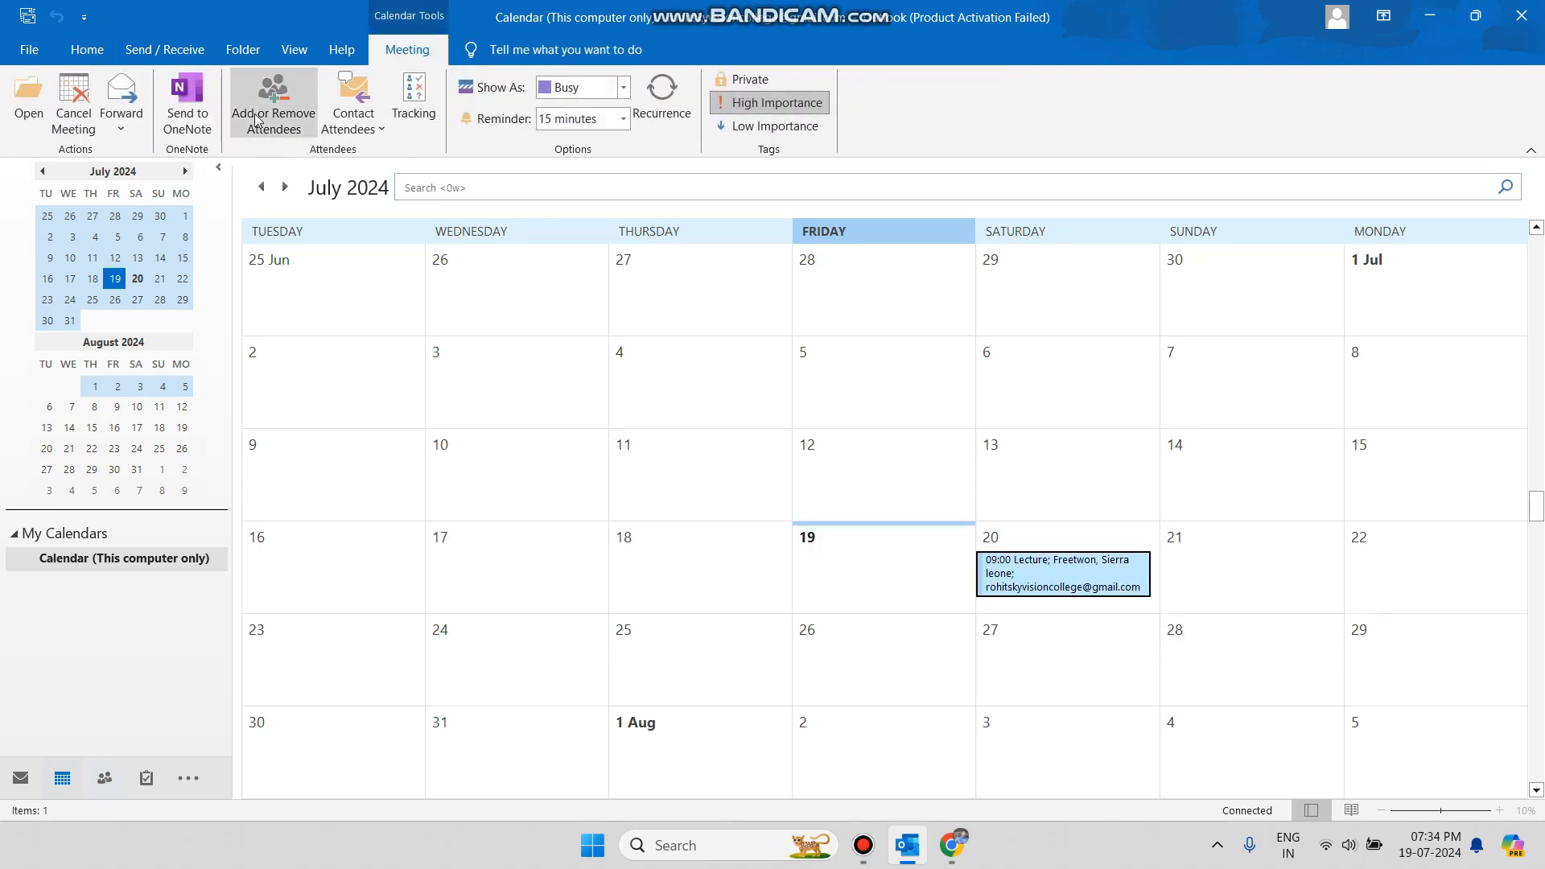
{"action": "left_click", "coordinate": [74, 100]}
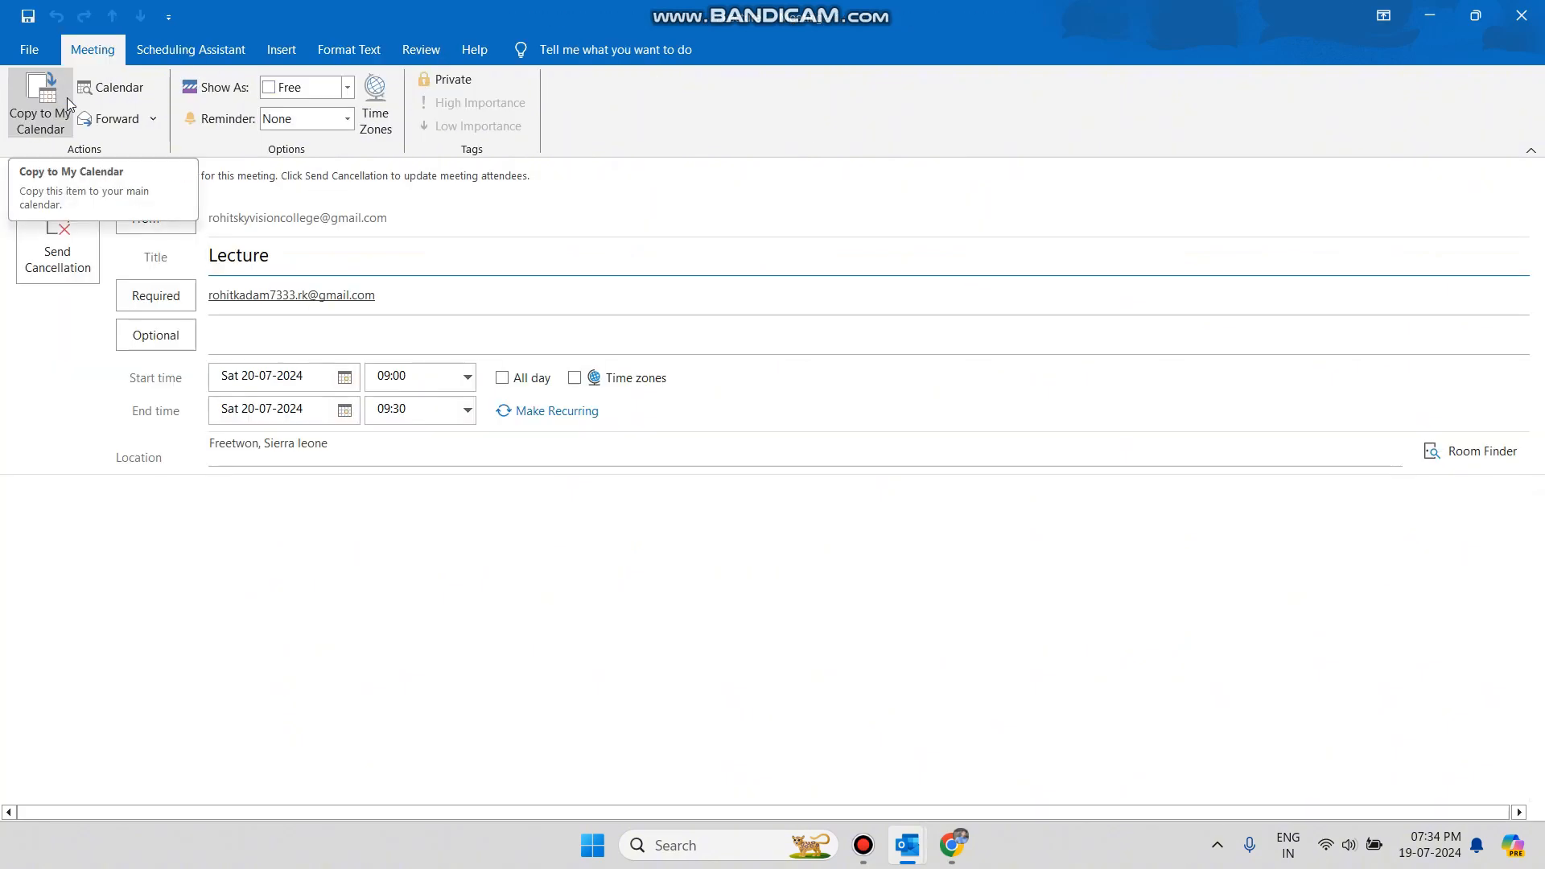
{"action": "left_click", "coordinate": [77, 256]}
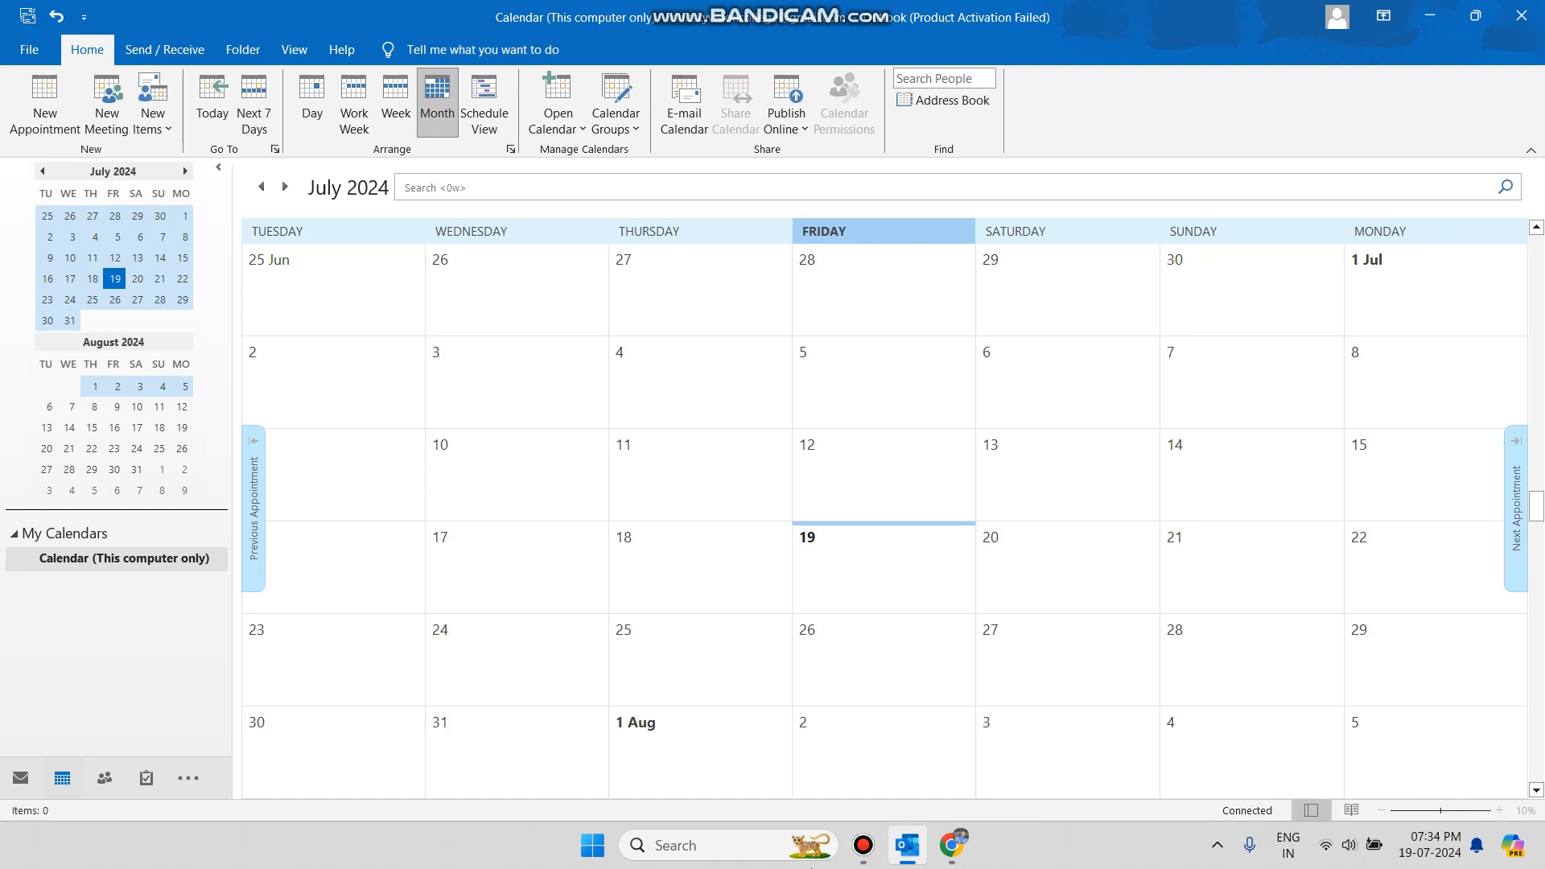
Check the 'Canceled: Lecture' email in Gmail confirming the 20 Jul cancellation, then return to Outlook.
{"action": "left_click", "coordinate": [952, 844]}
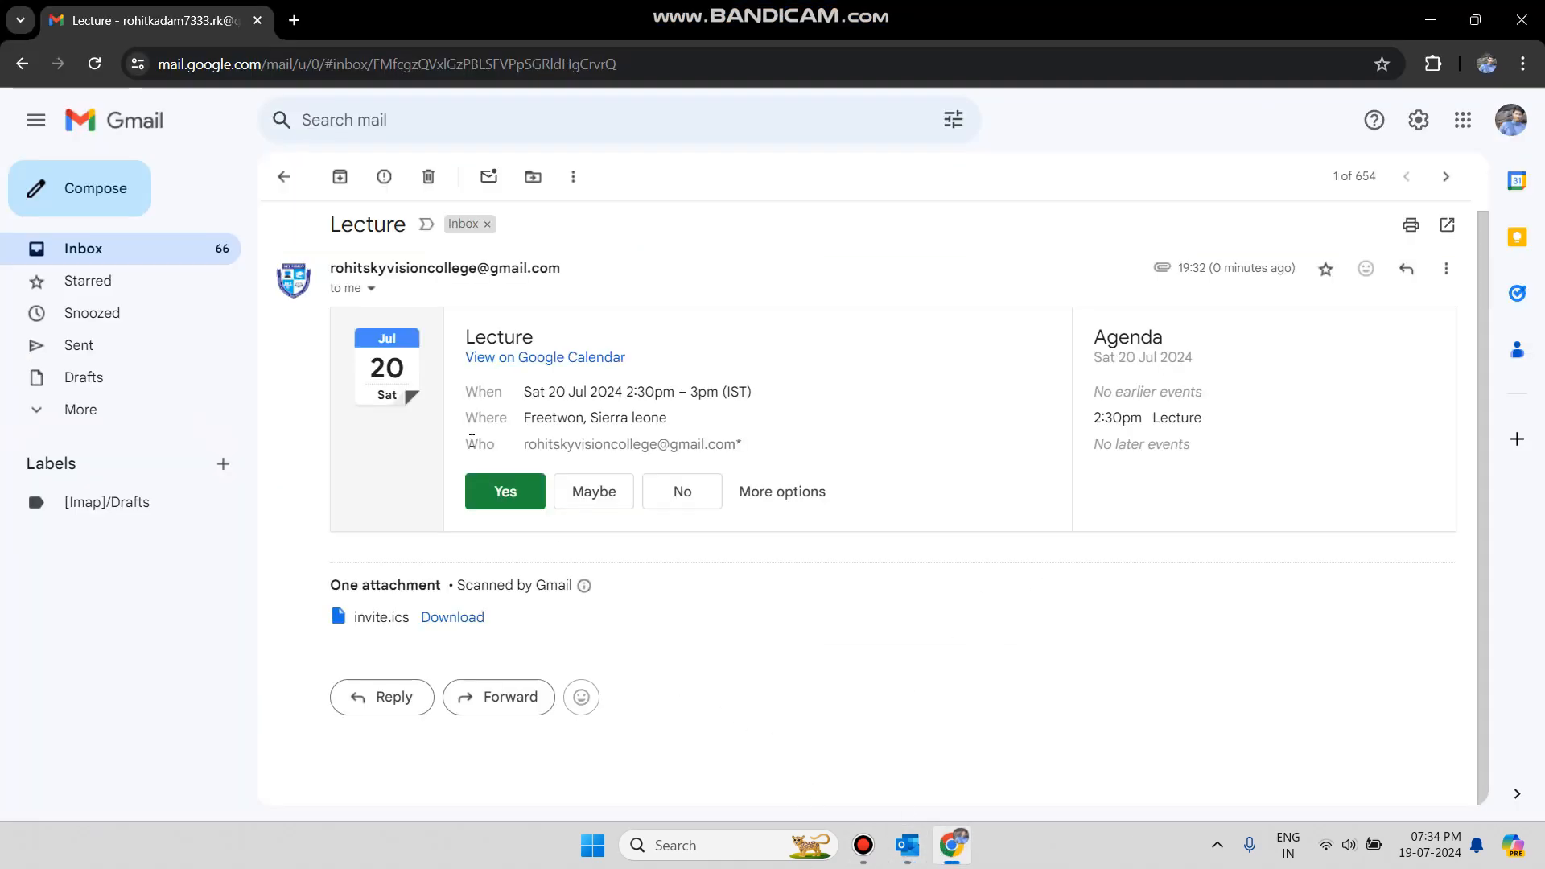
{"action": "left_click", "coordinate": [283, 176]}
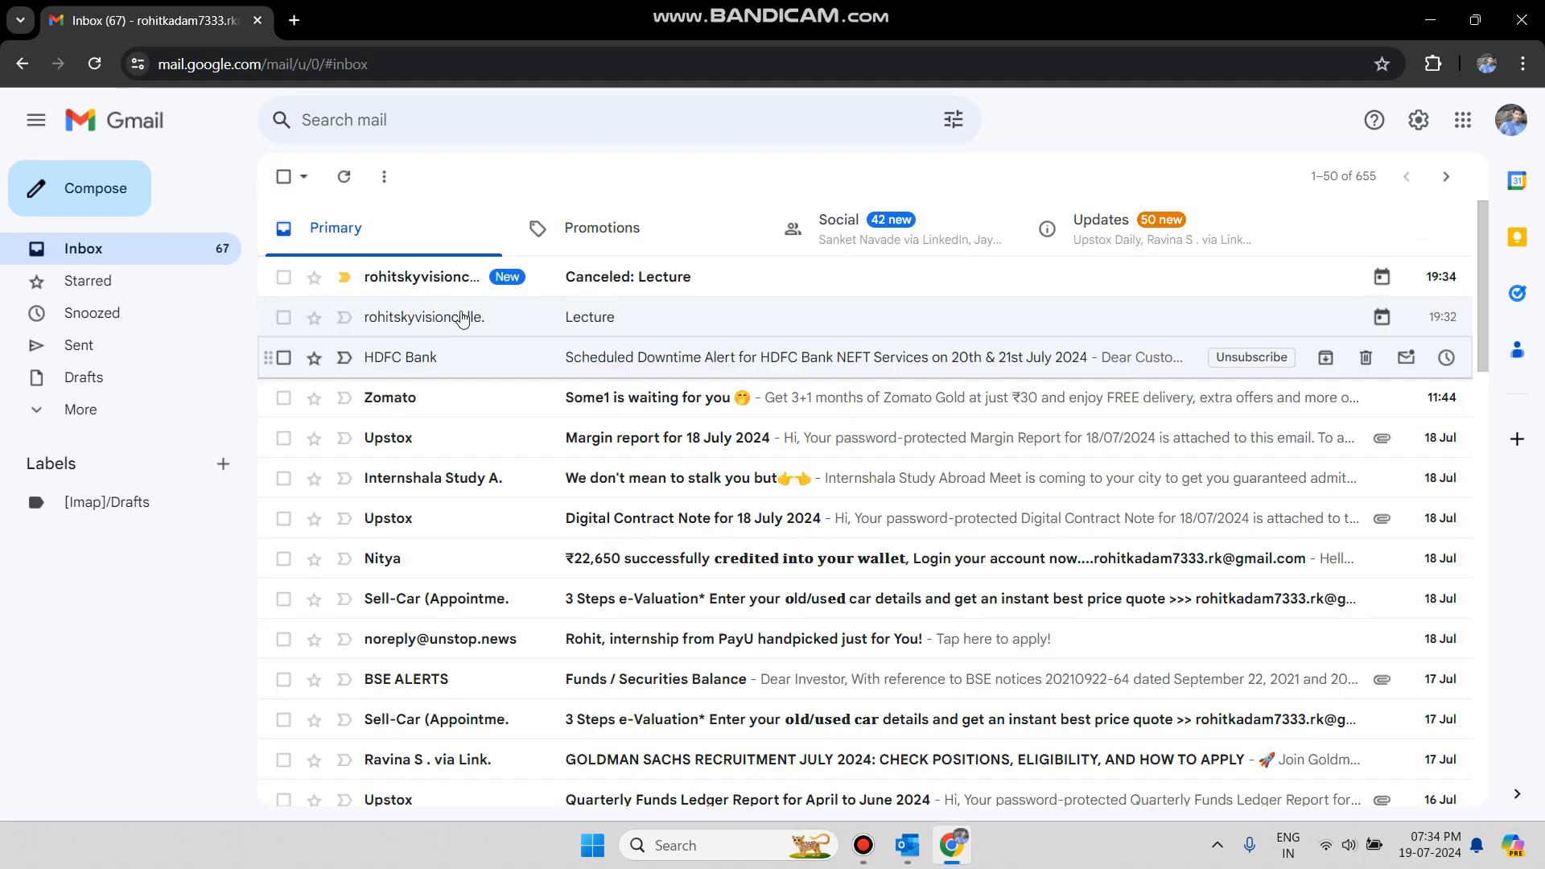
{"action": "left_click", "coordinate": [648, 288]}
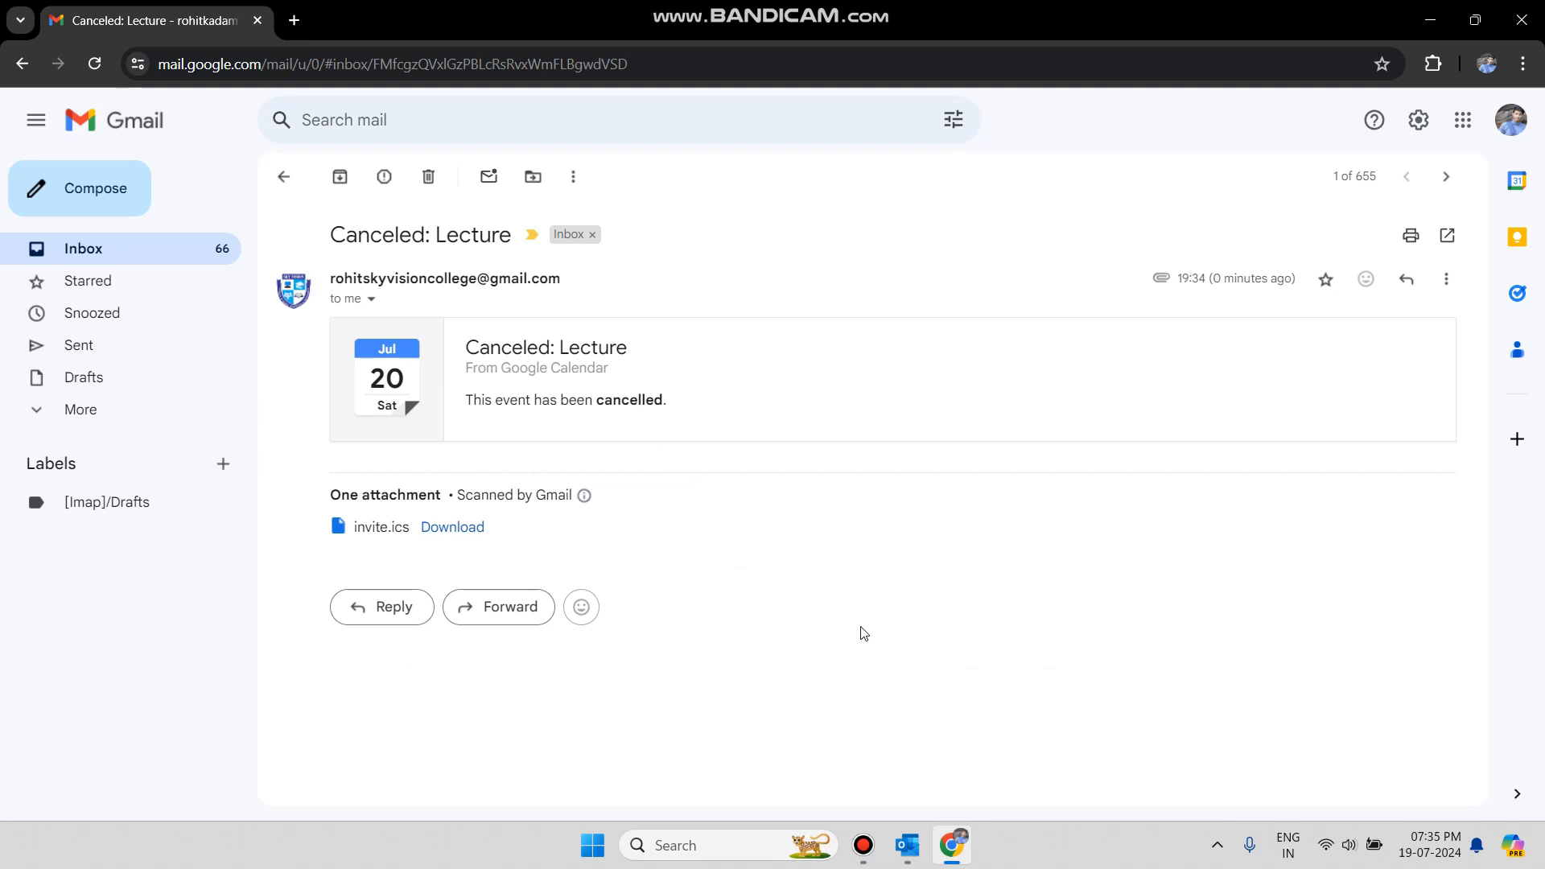
{"action": "left_click", "coordinate": [899, 841]}
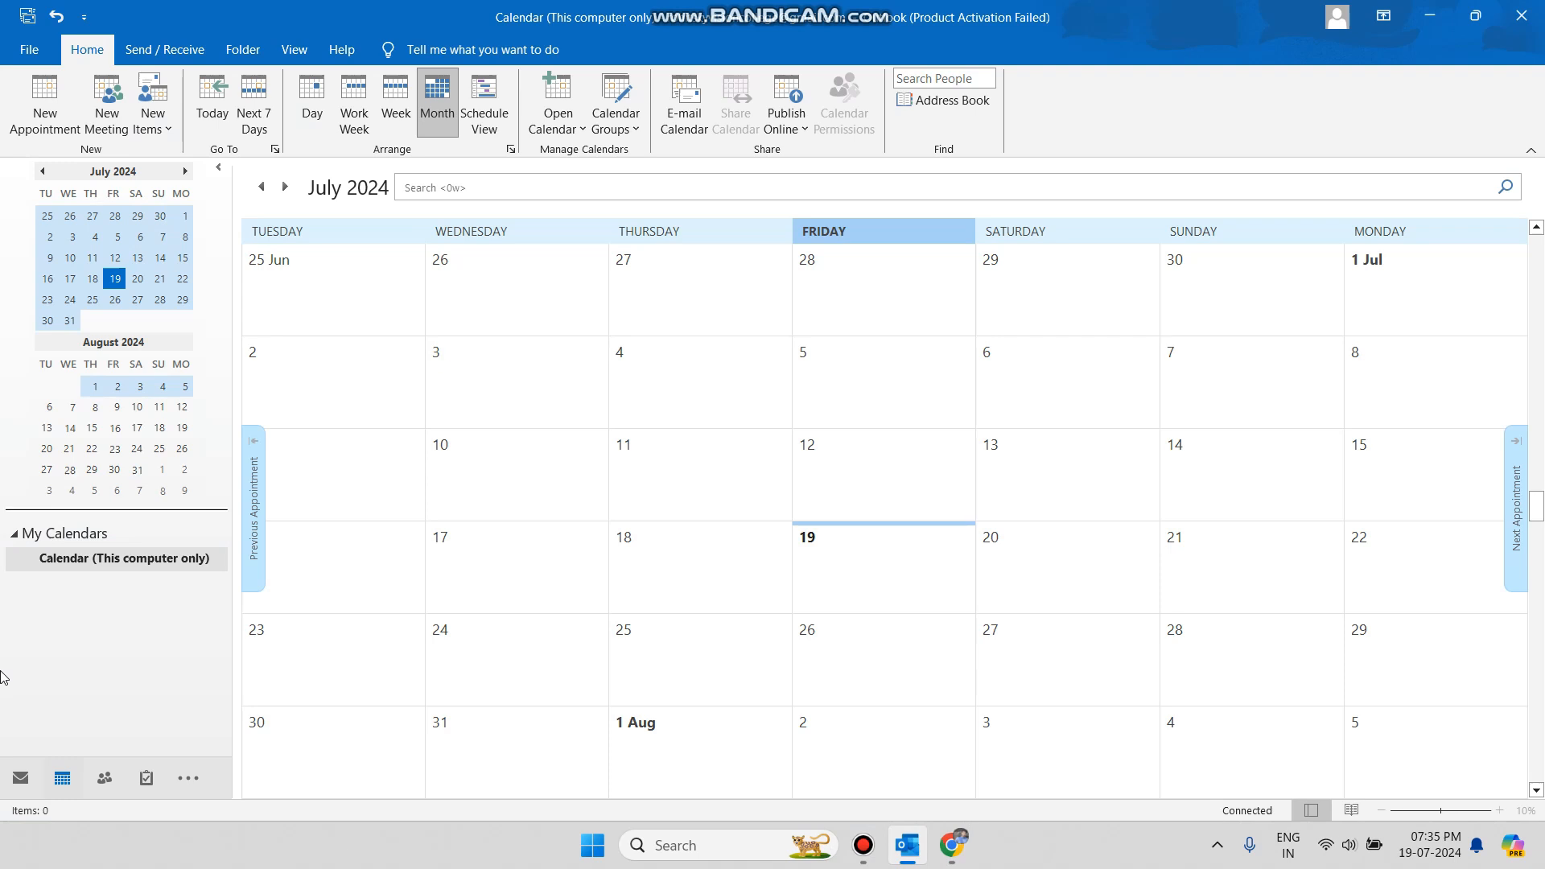
From the Mail inbox, open a blank contact form via New Items and close it unsaved.
{"action": "left_click", "coordinate": [21, 778]}
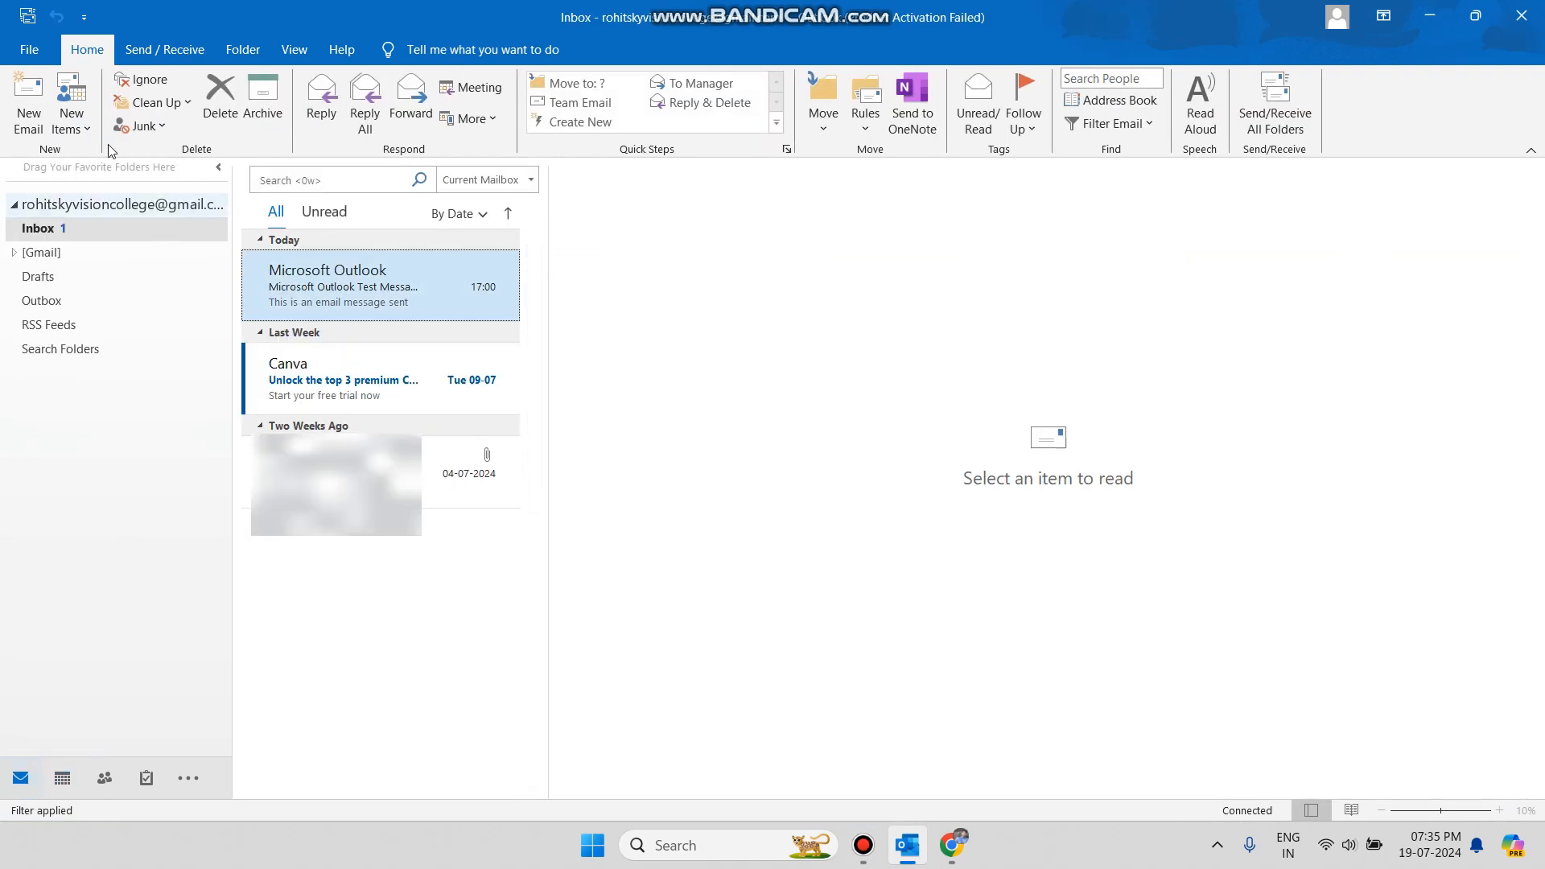
{"action": "left_click", "coordinate": [71, 117]}
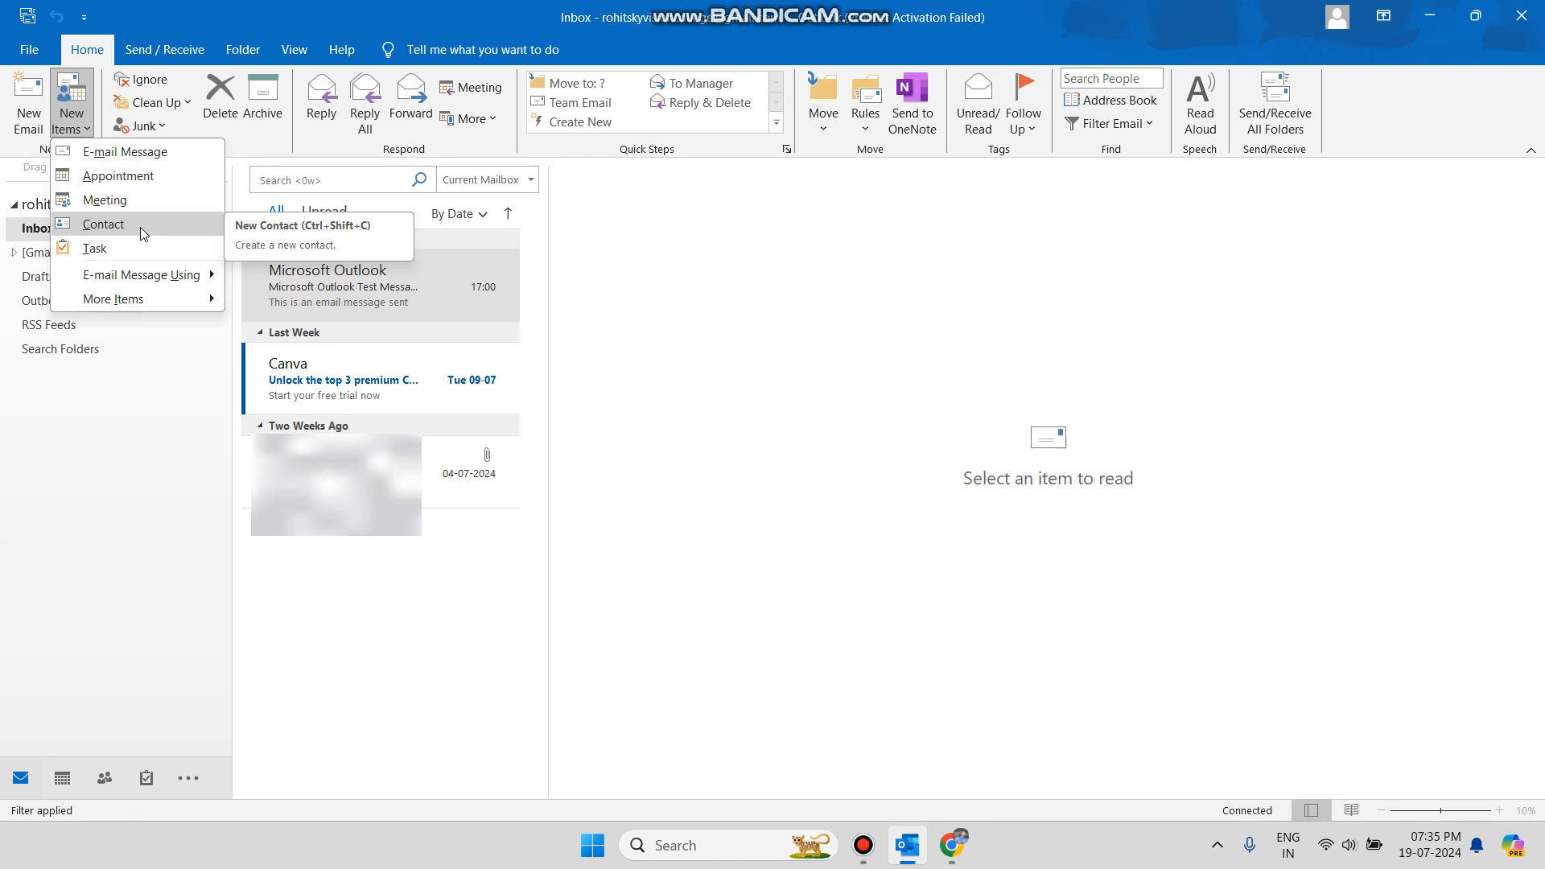
{"action": "left_click", "coordinate": [127, 228]}
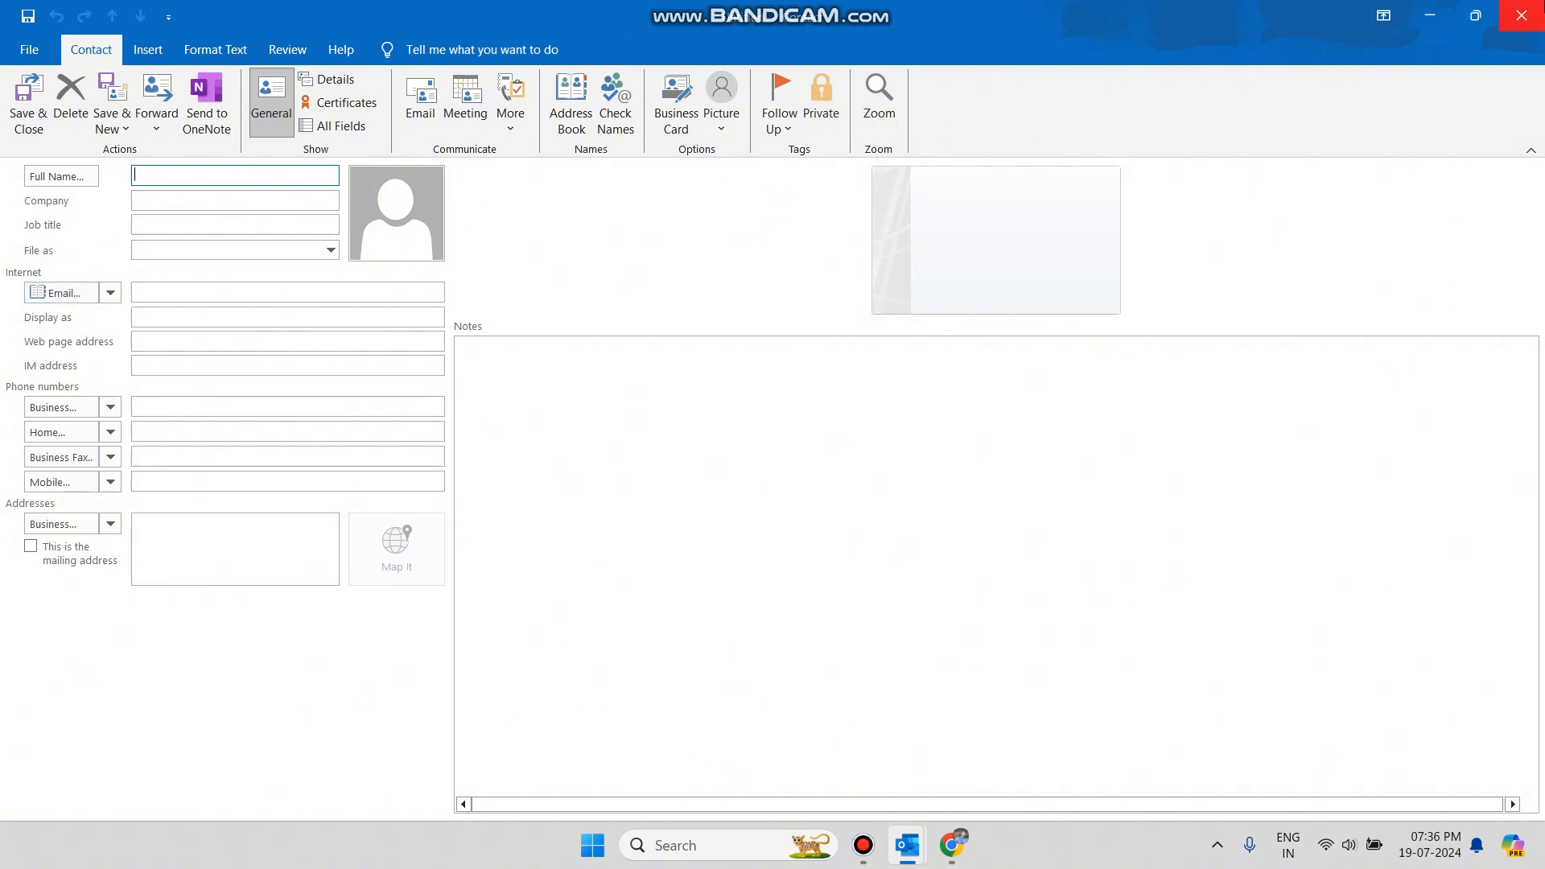
{"action": "left_click", "coordinate": [1522, 13]}
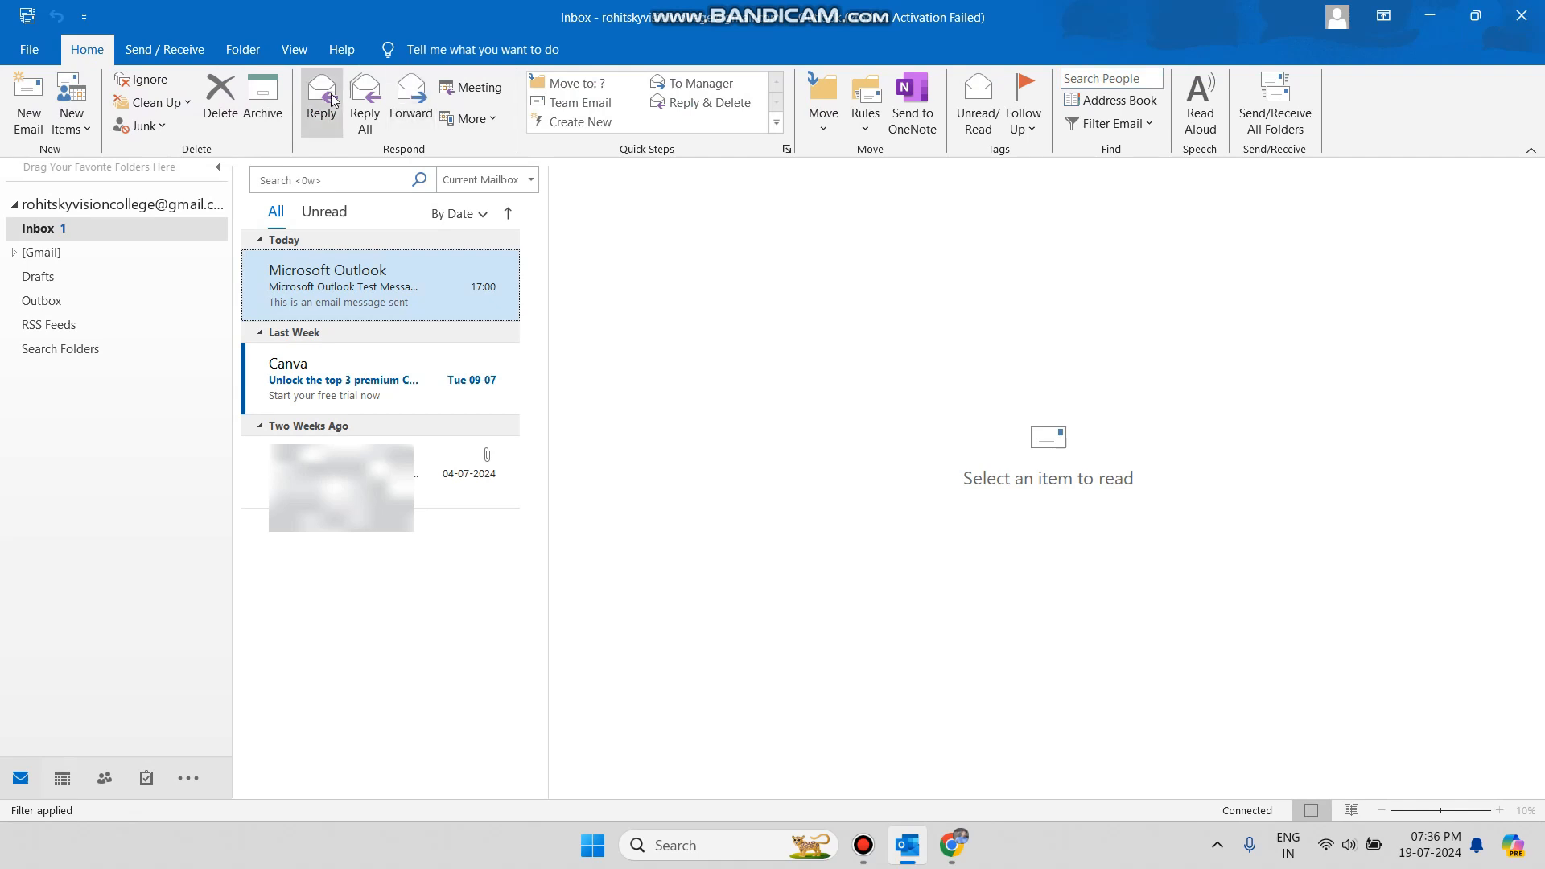
Browse the Send/Receive, Folder and View ribbon tabs, then go back to Home.
{"action": "left_click", "coordinate": [182, 57]}
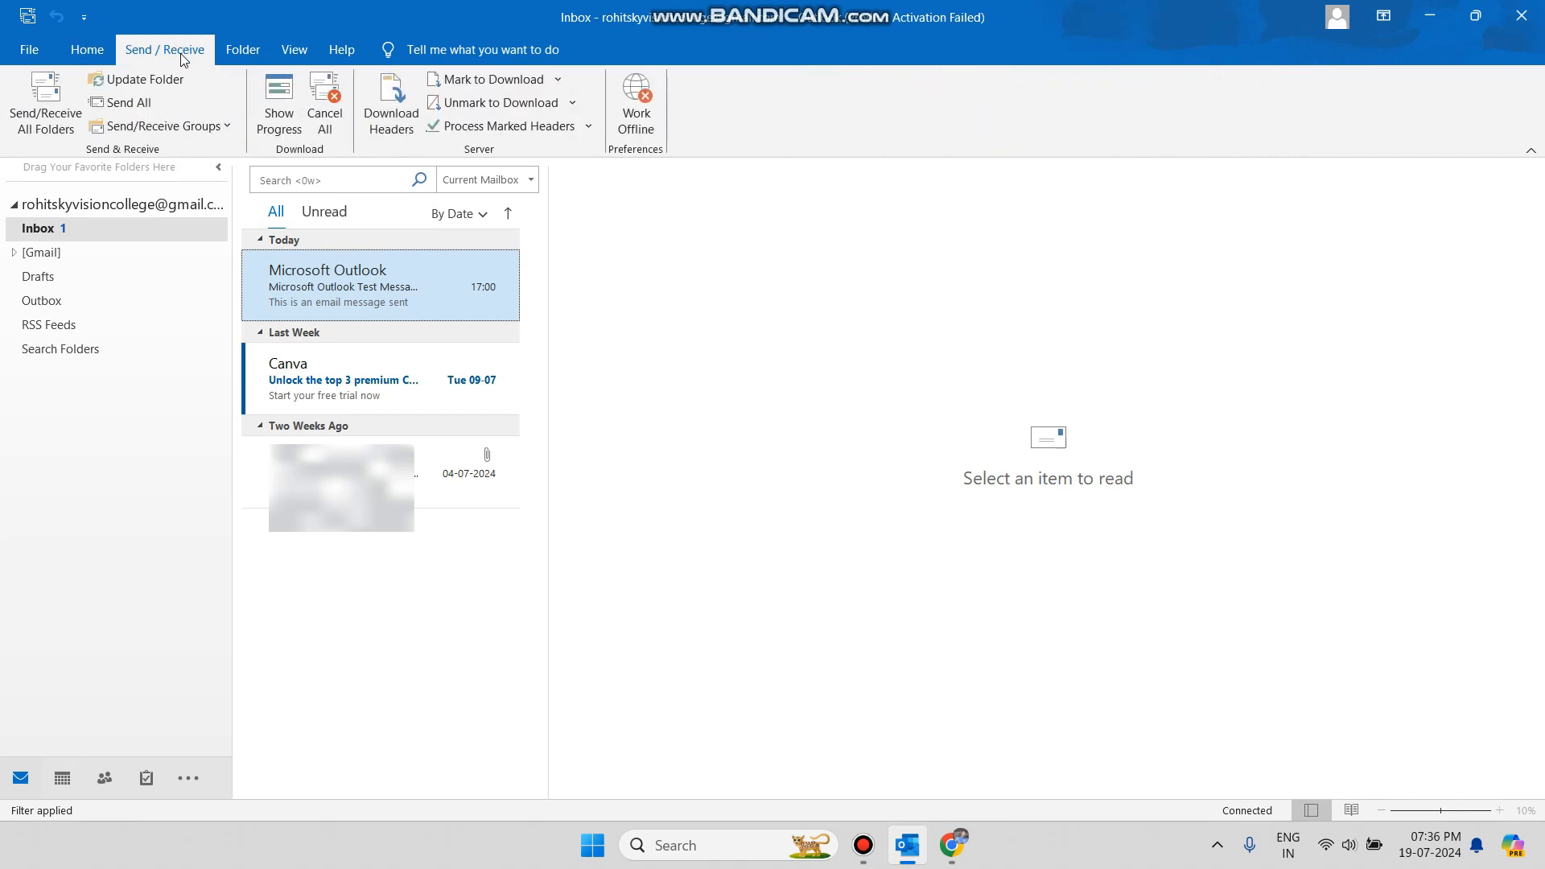
{"action": "left_click", "coordinate": [244, 50]}
{"action": "left_click", "coordinate": [294, 50]}
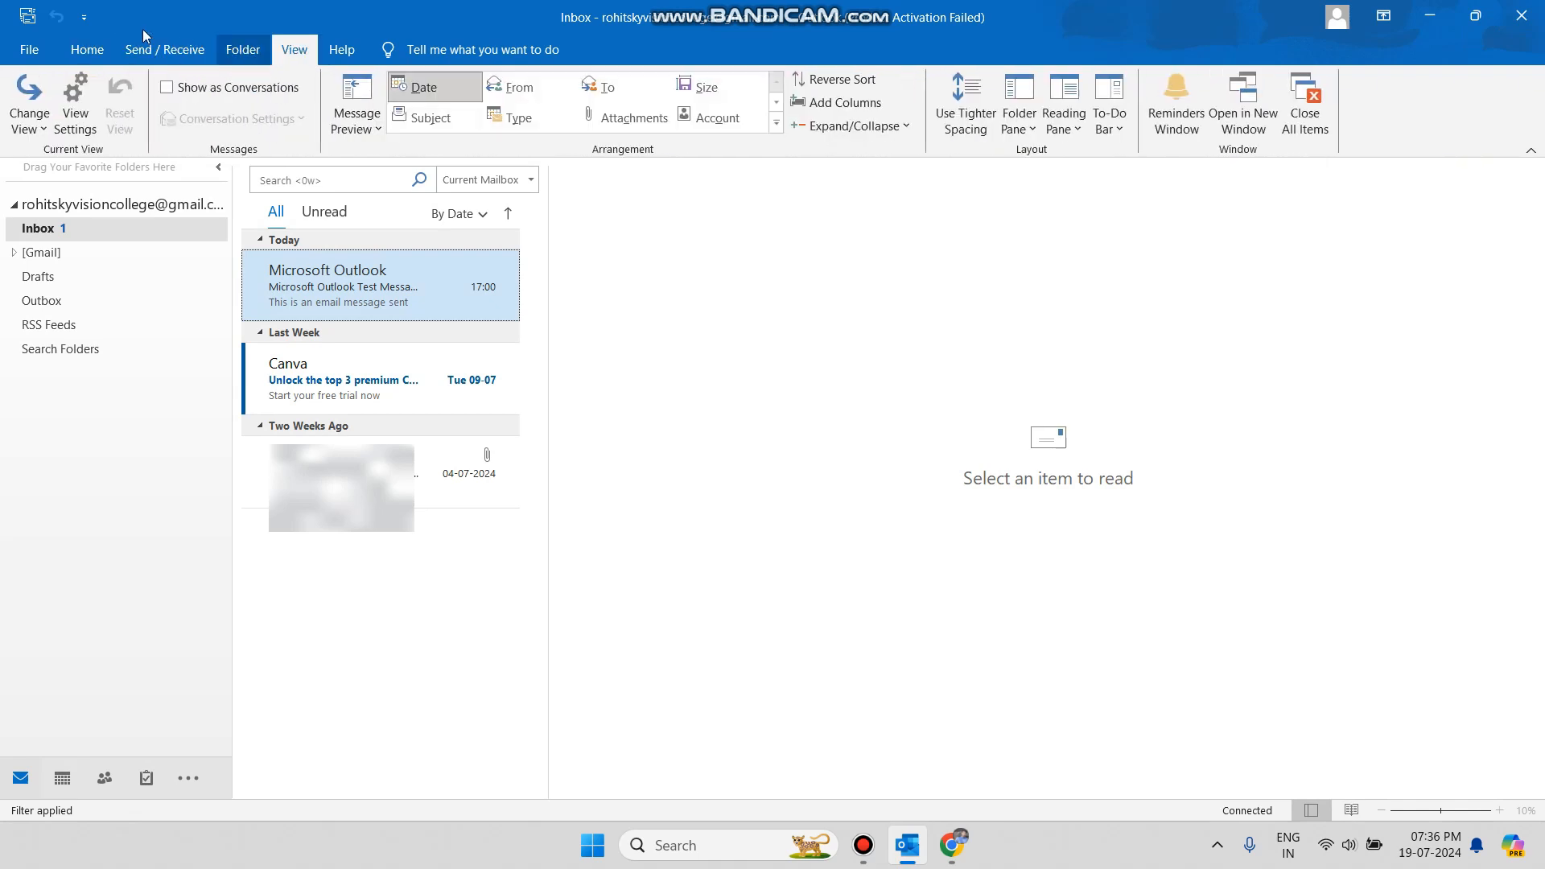
{"action": "left_click", "coordinate": [87, 52]}
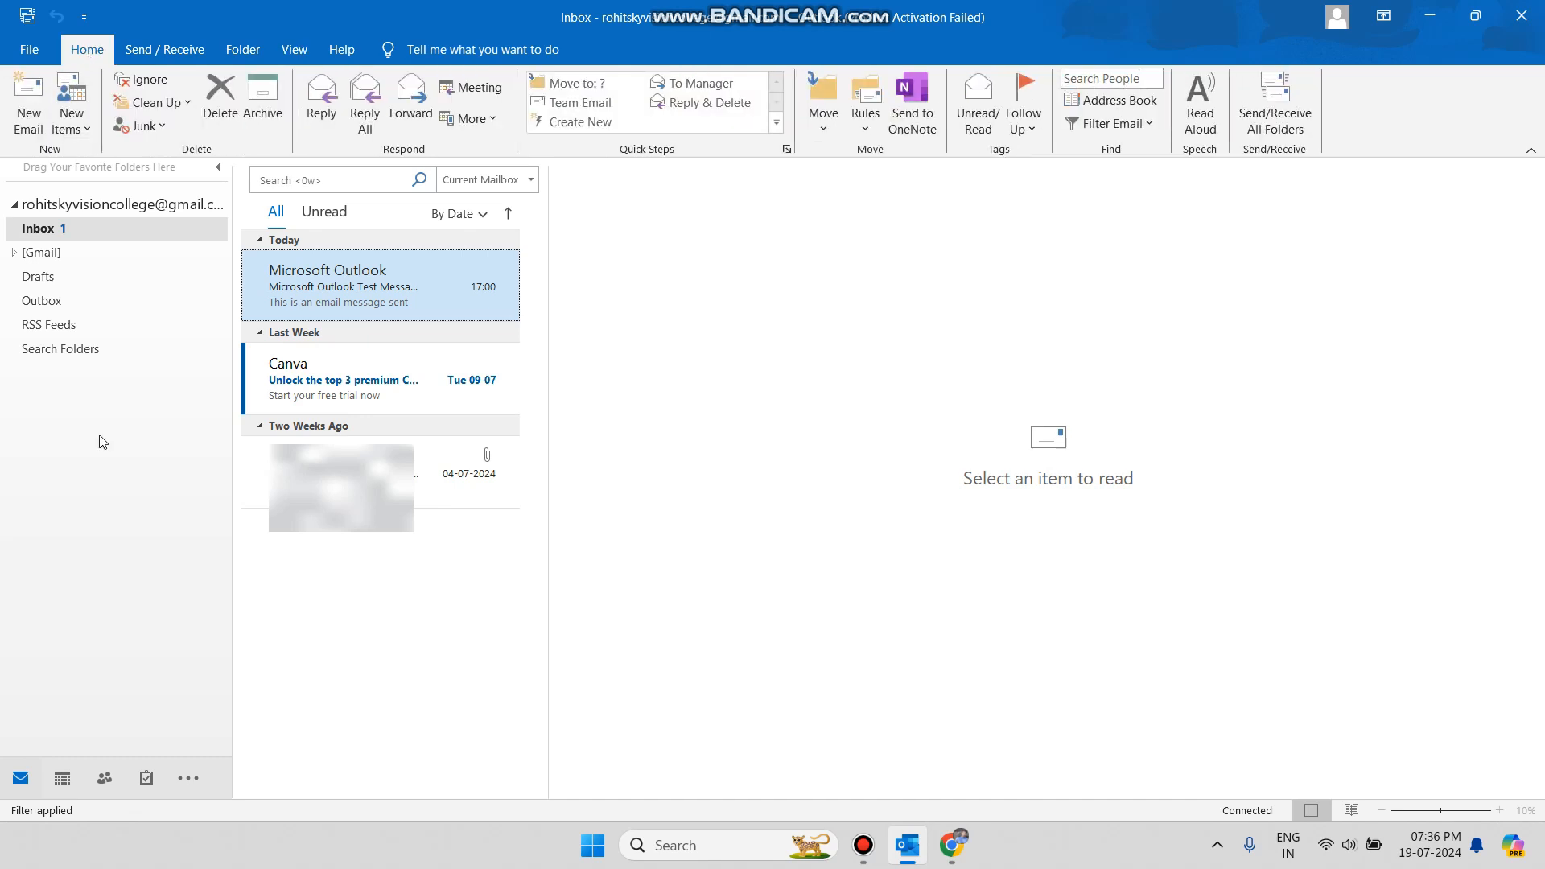
From Contacts, open and discard an empty contact, then show Mail's New Items choices.
{"action": "left_click", "coordinate": [104, 777]}
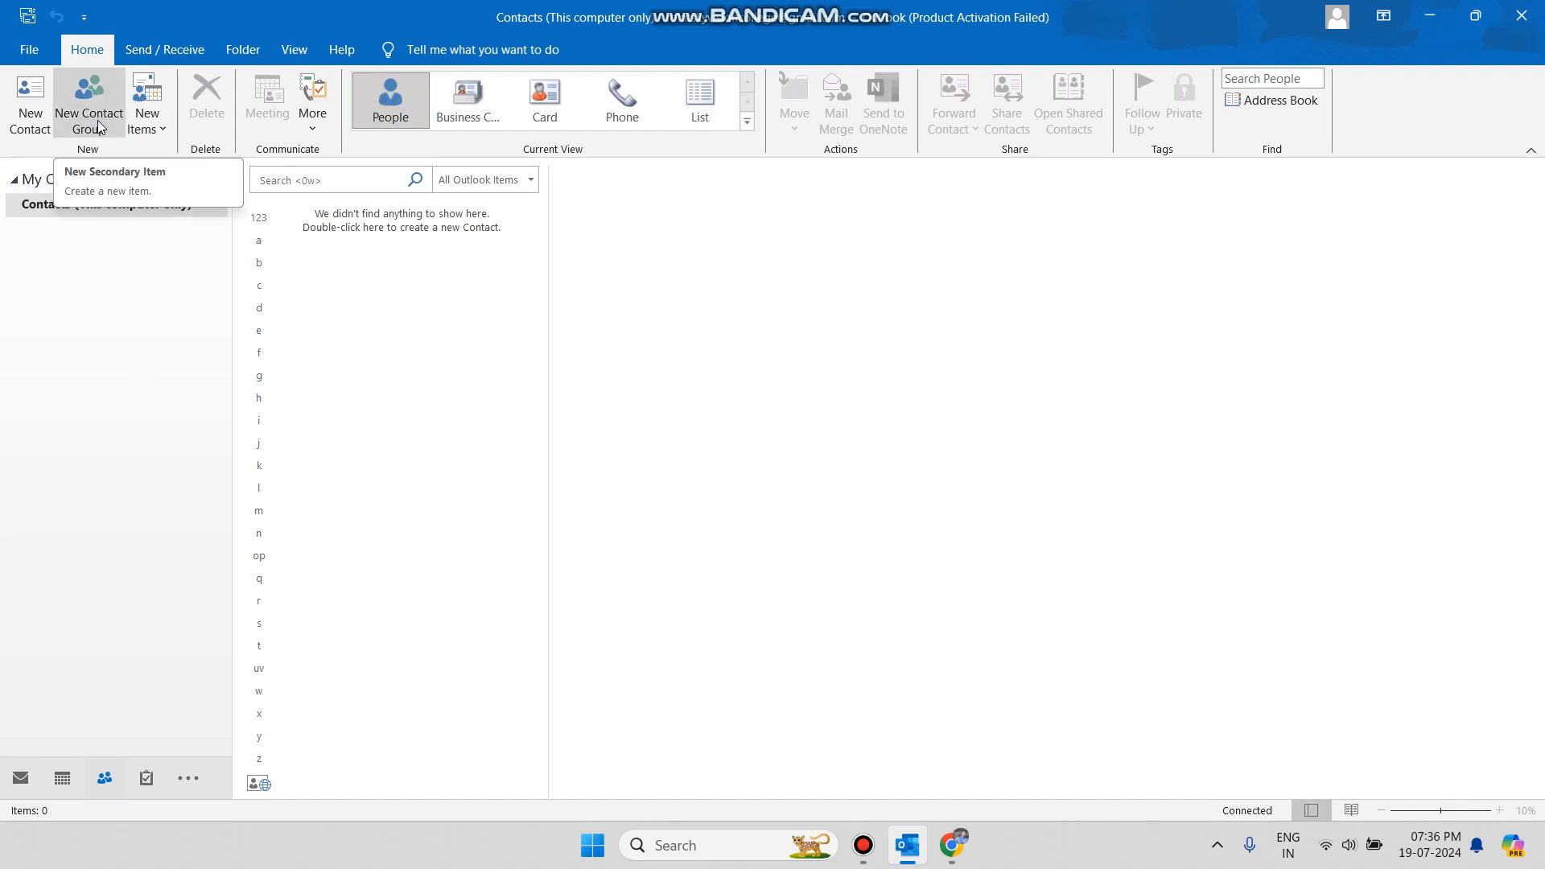
{"action": "left_click", "coordinate": [38, 125]}
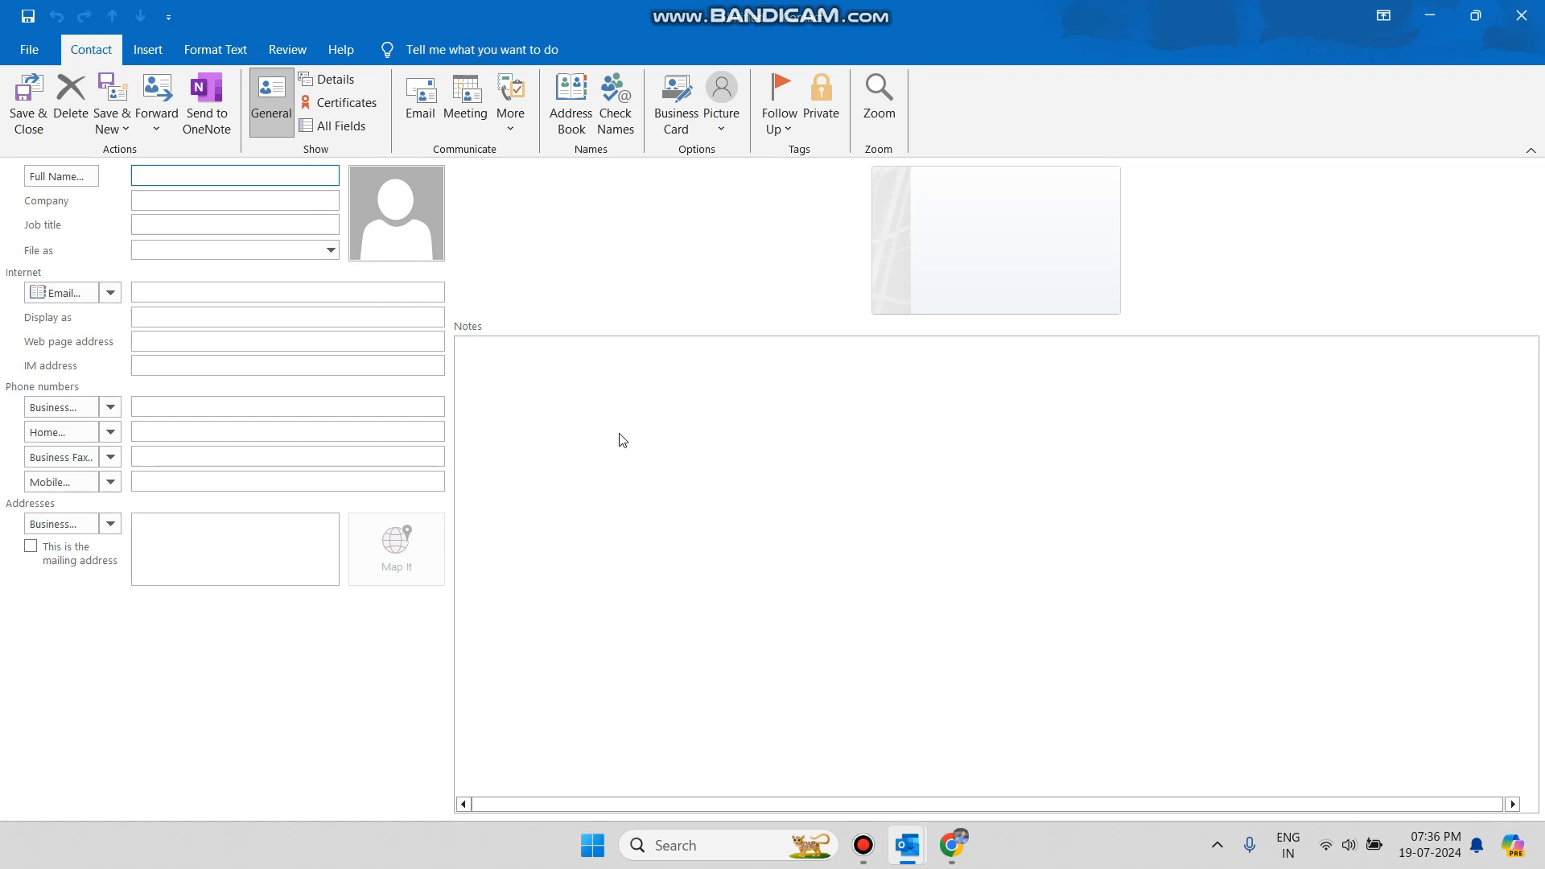
{"action": "left_click", "coordinate": [1521, 16]}
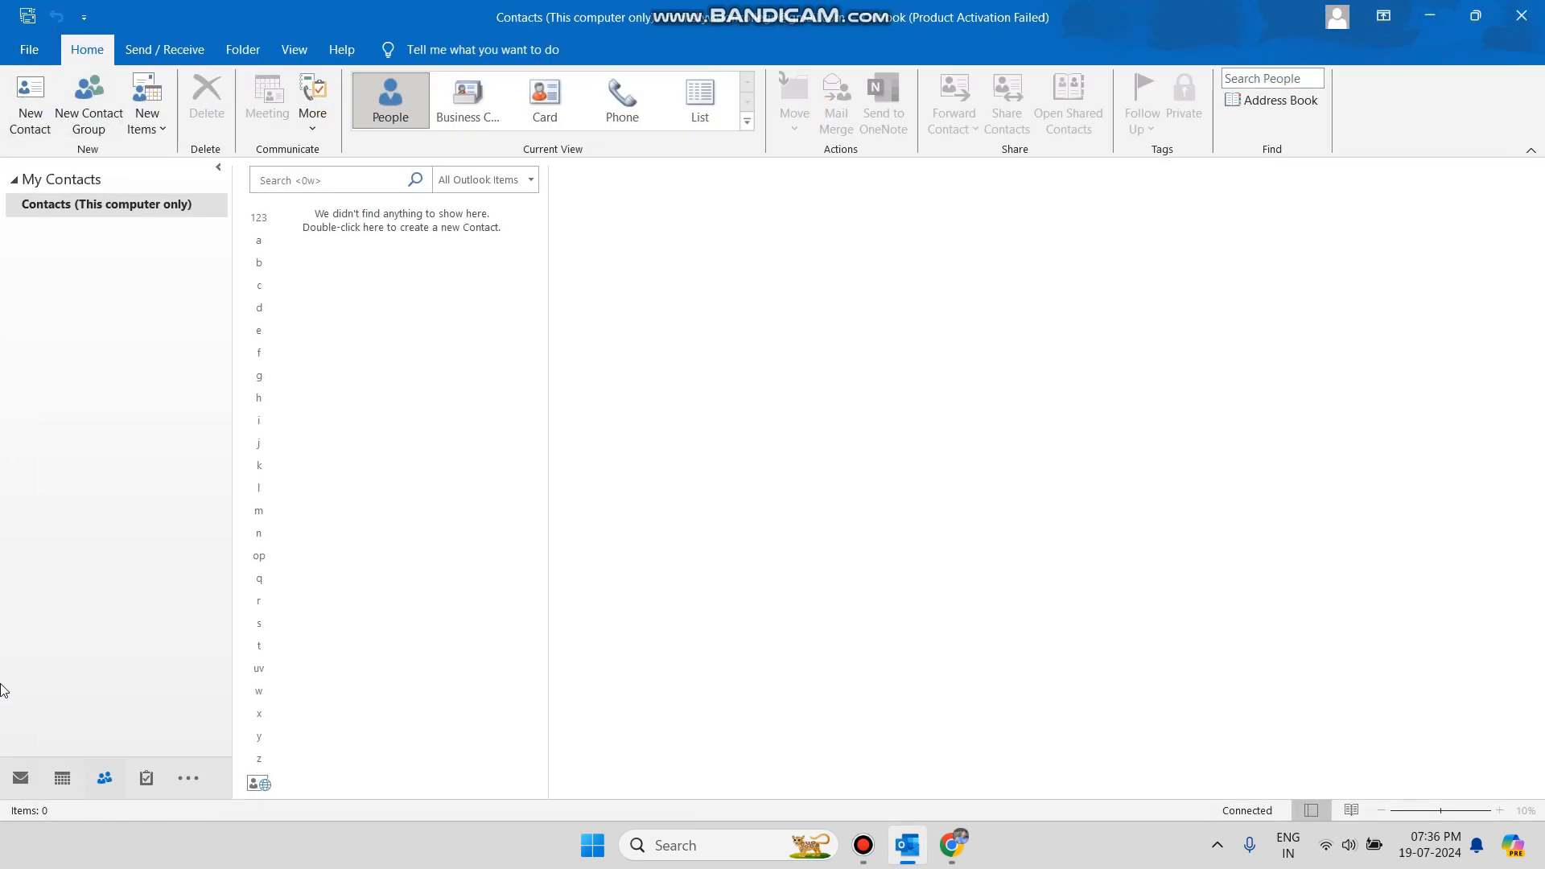
{"action": "left_click", "coordinate": [20, 777]}
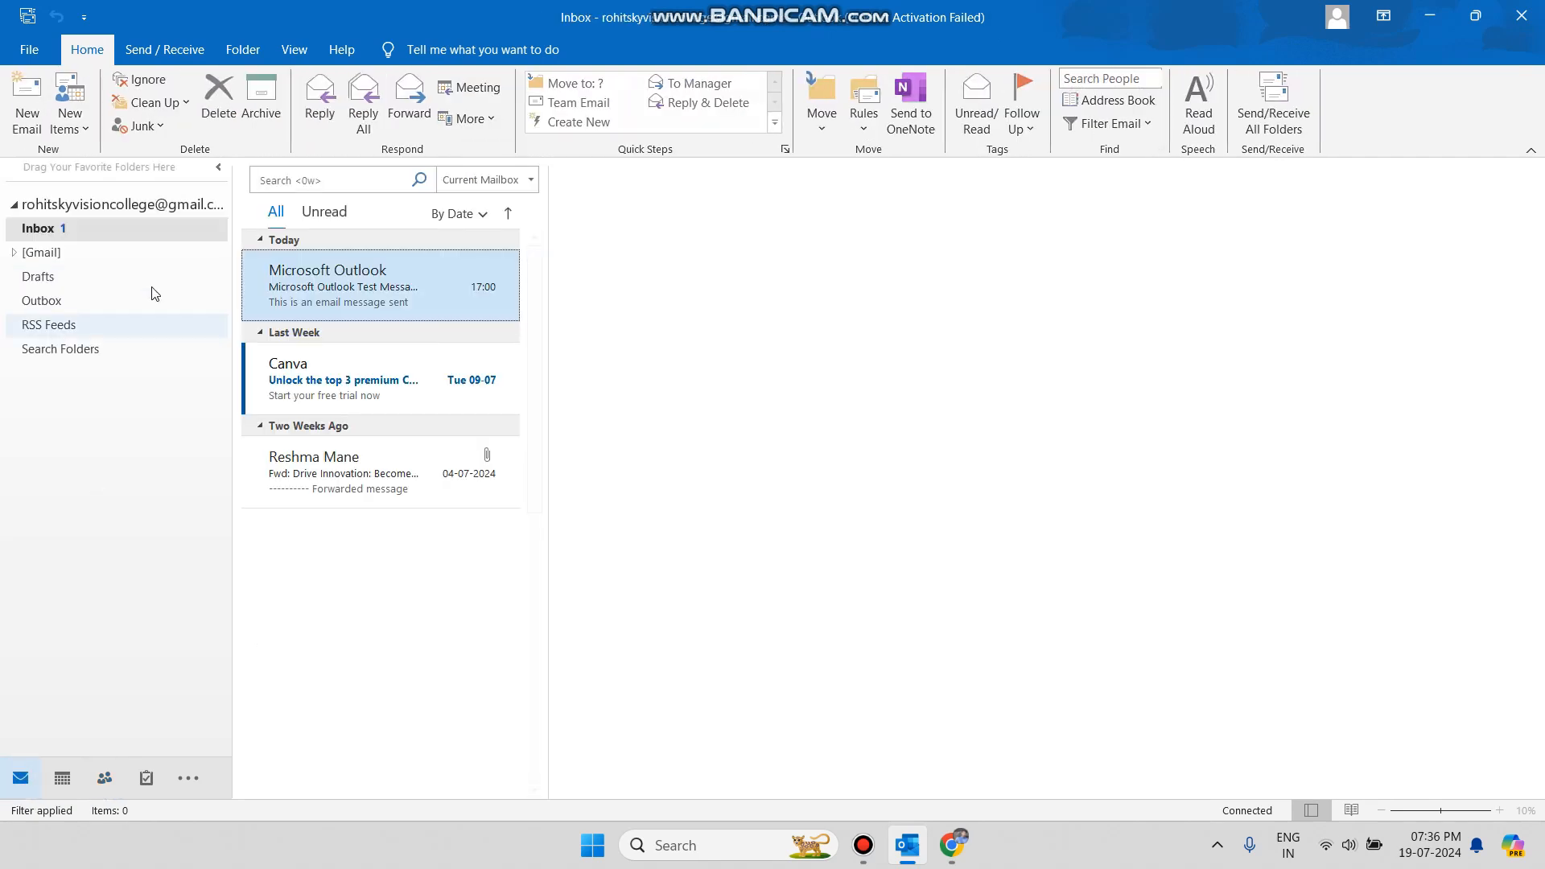
{"action": "left_click", "coordinate": [74, 121]}
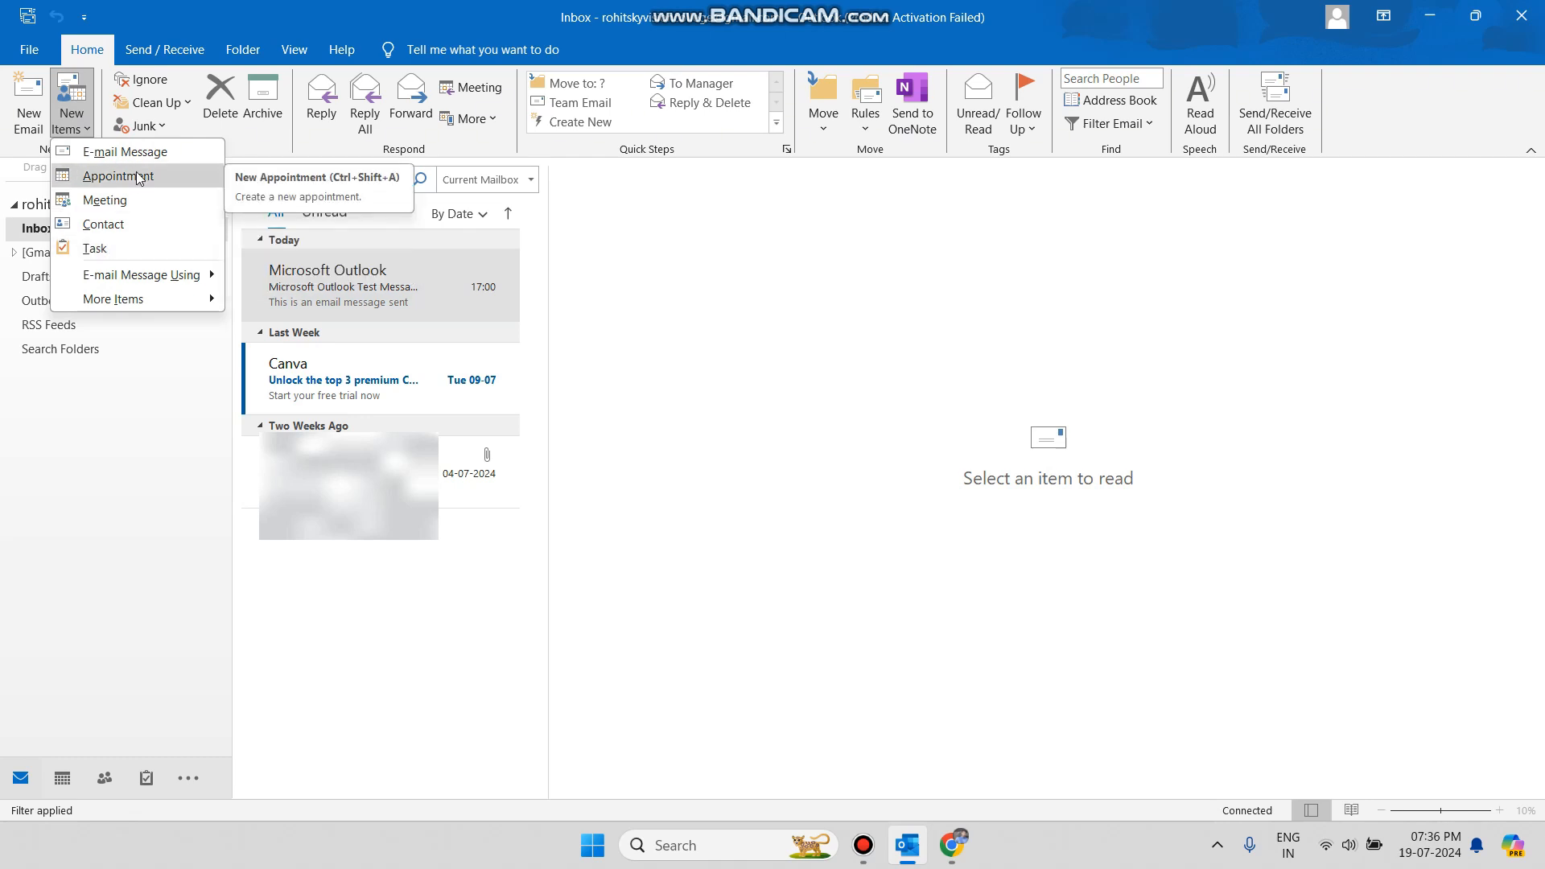
Create a contact with the person's full name, company 'Sky vision college' and job title 'Prof.'.
{"action": "left_click", "coordinate": [118, 233]}
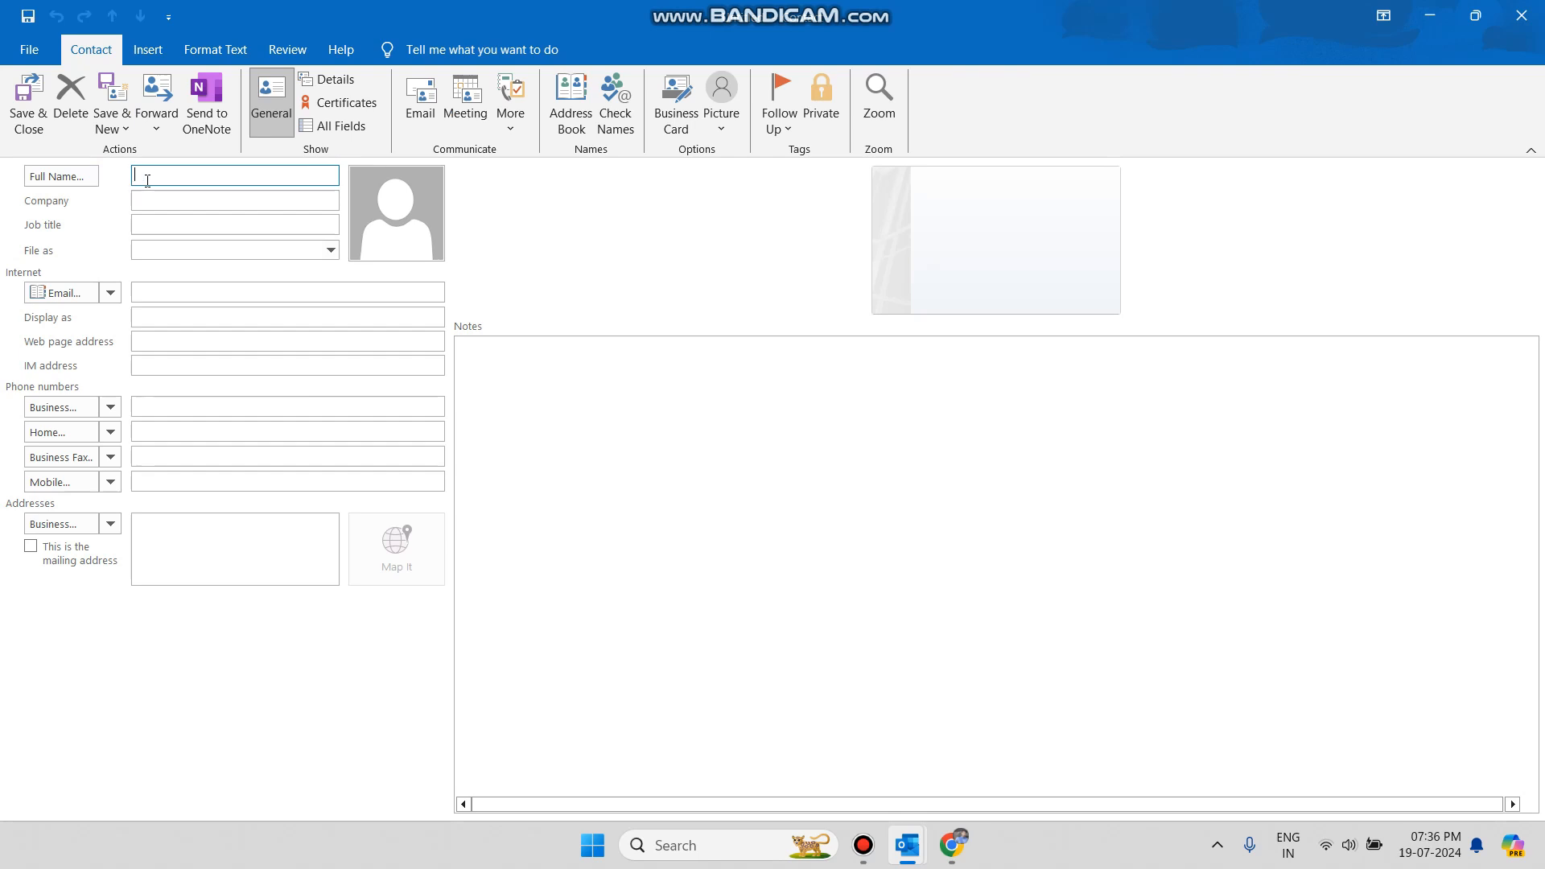
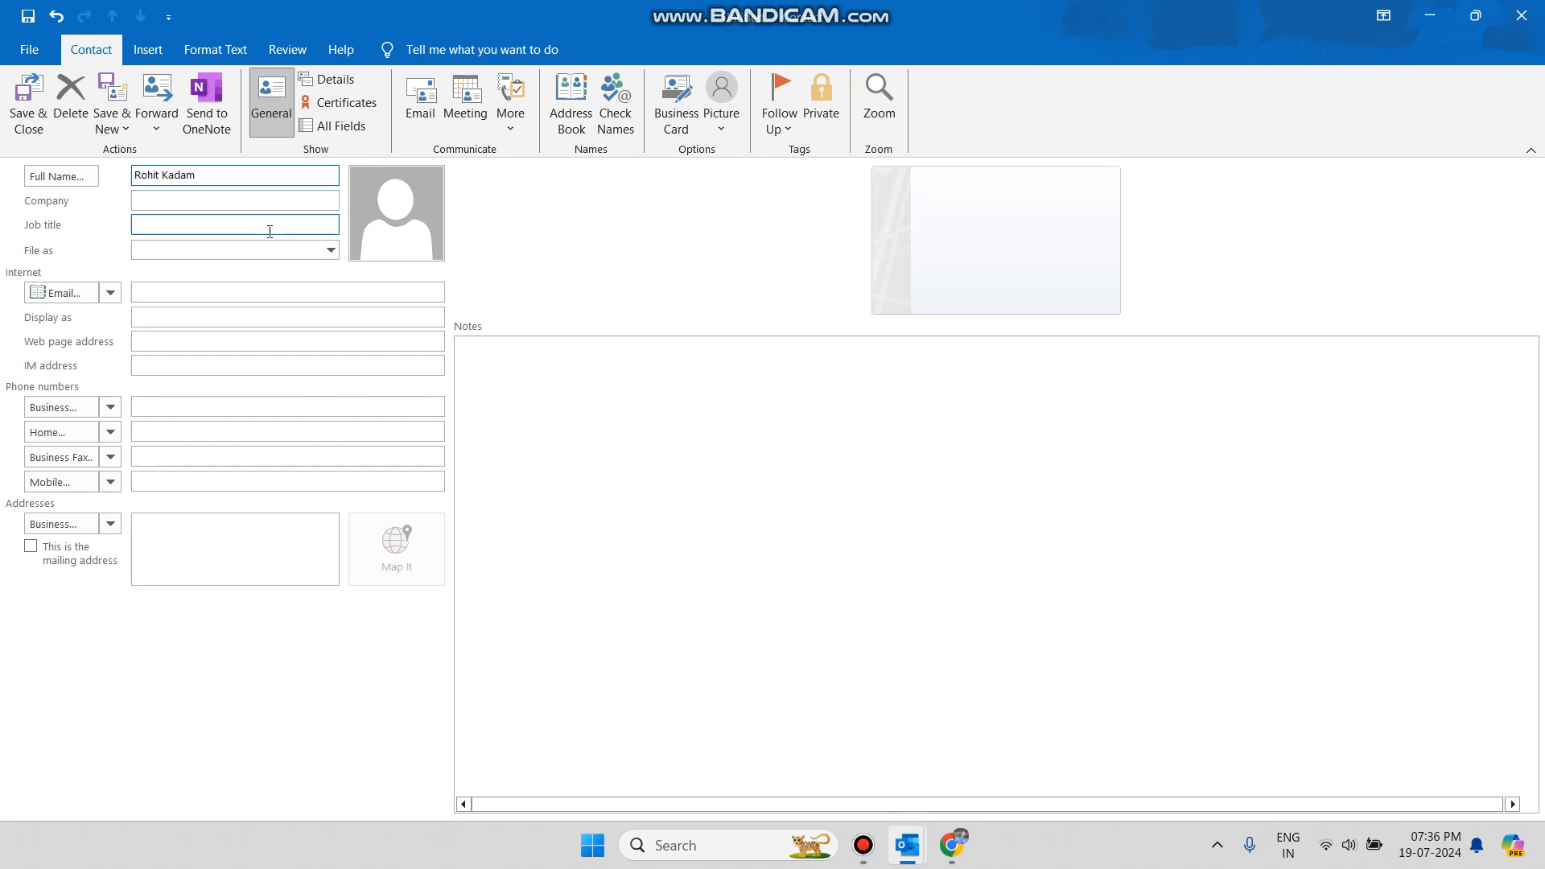
{"action": "left_click", "coordinate": [159, 195]}
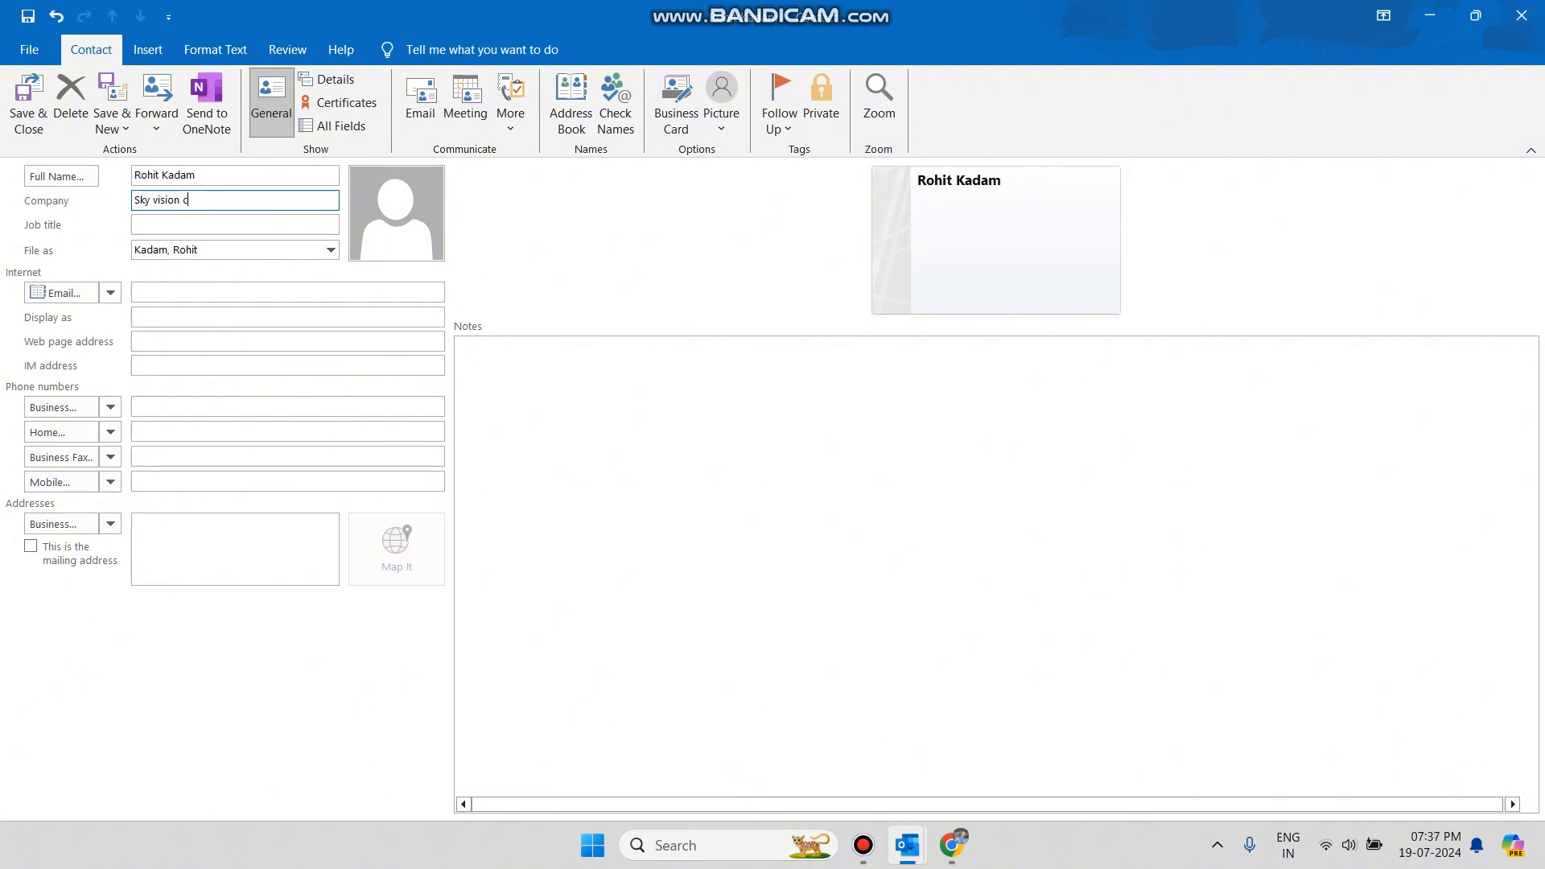
{"action": "type", "text": "Sky vision college"}
{"action": "left_click", "coordinate": [169, 225]}
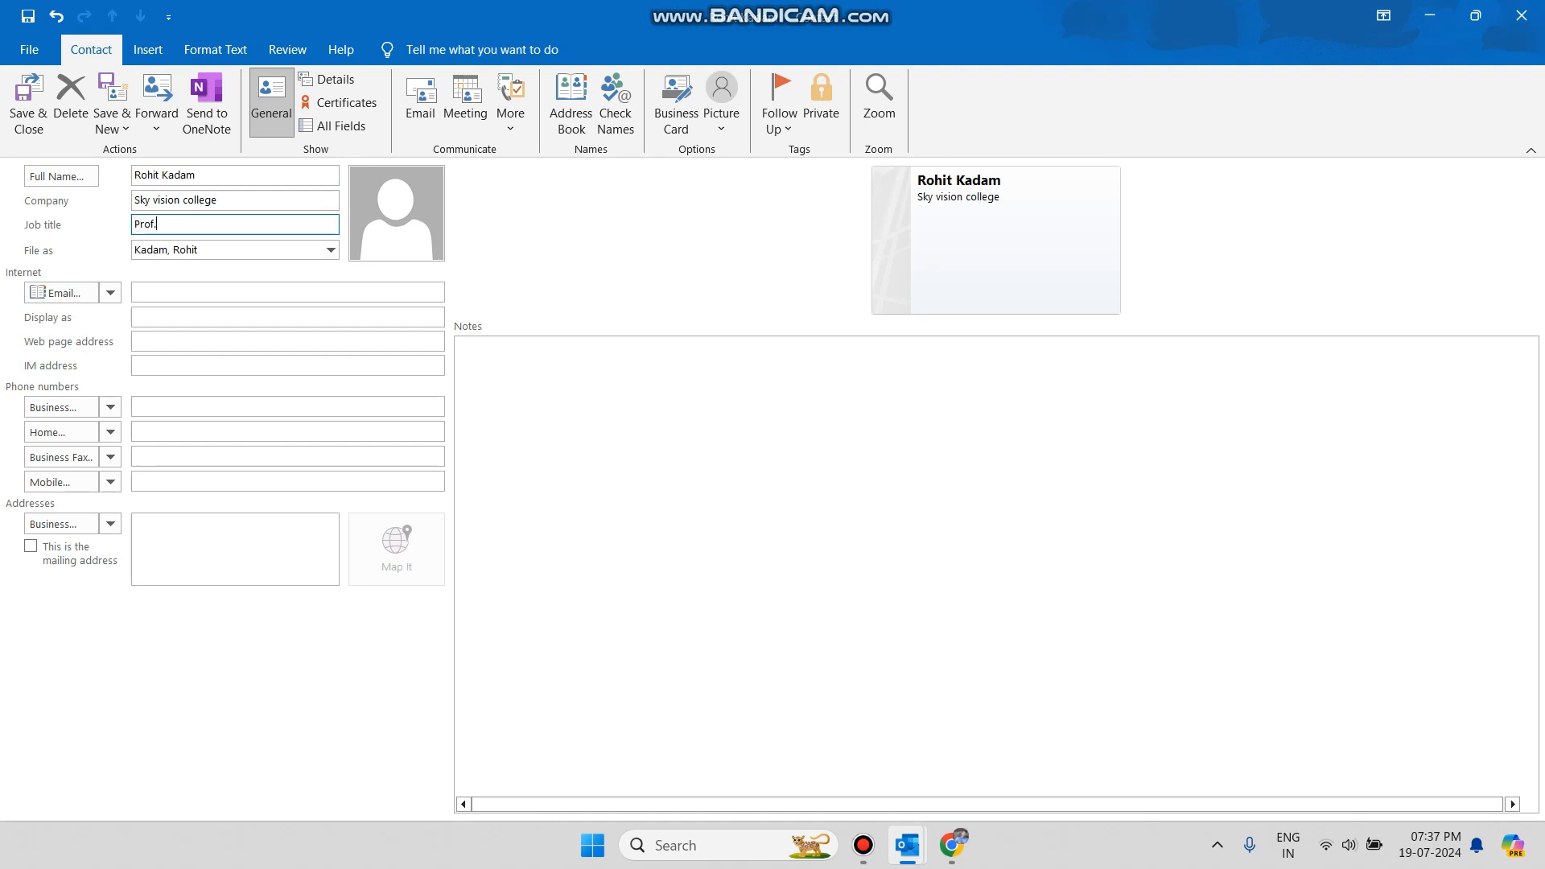
{"action": "type", "text": "Prof."}
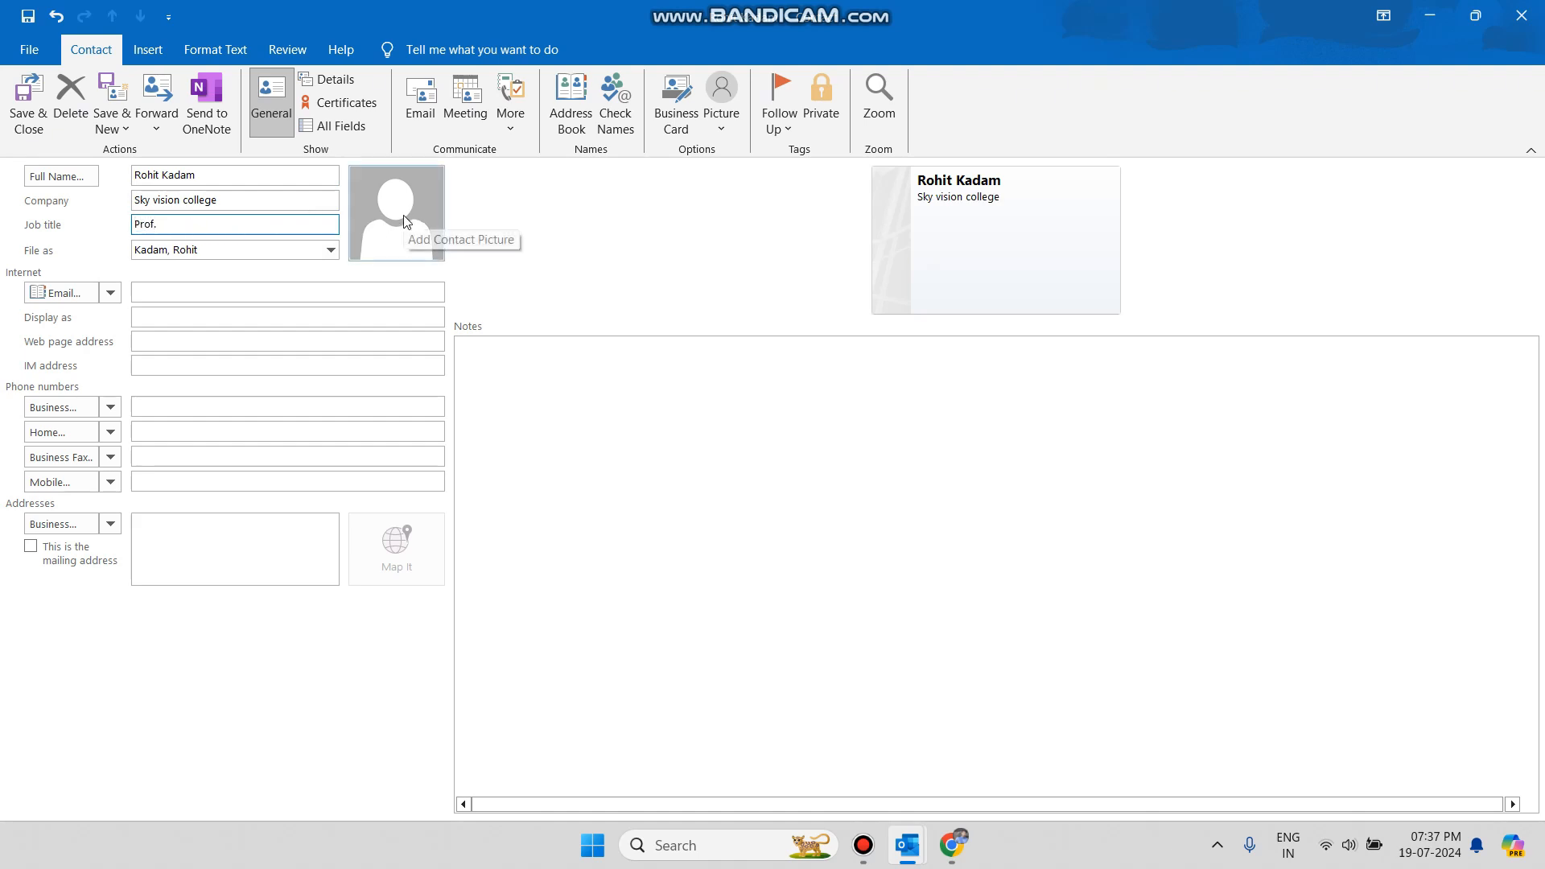
{"action": "left_click", "coordinate": [408, 215]}
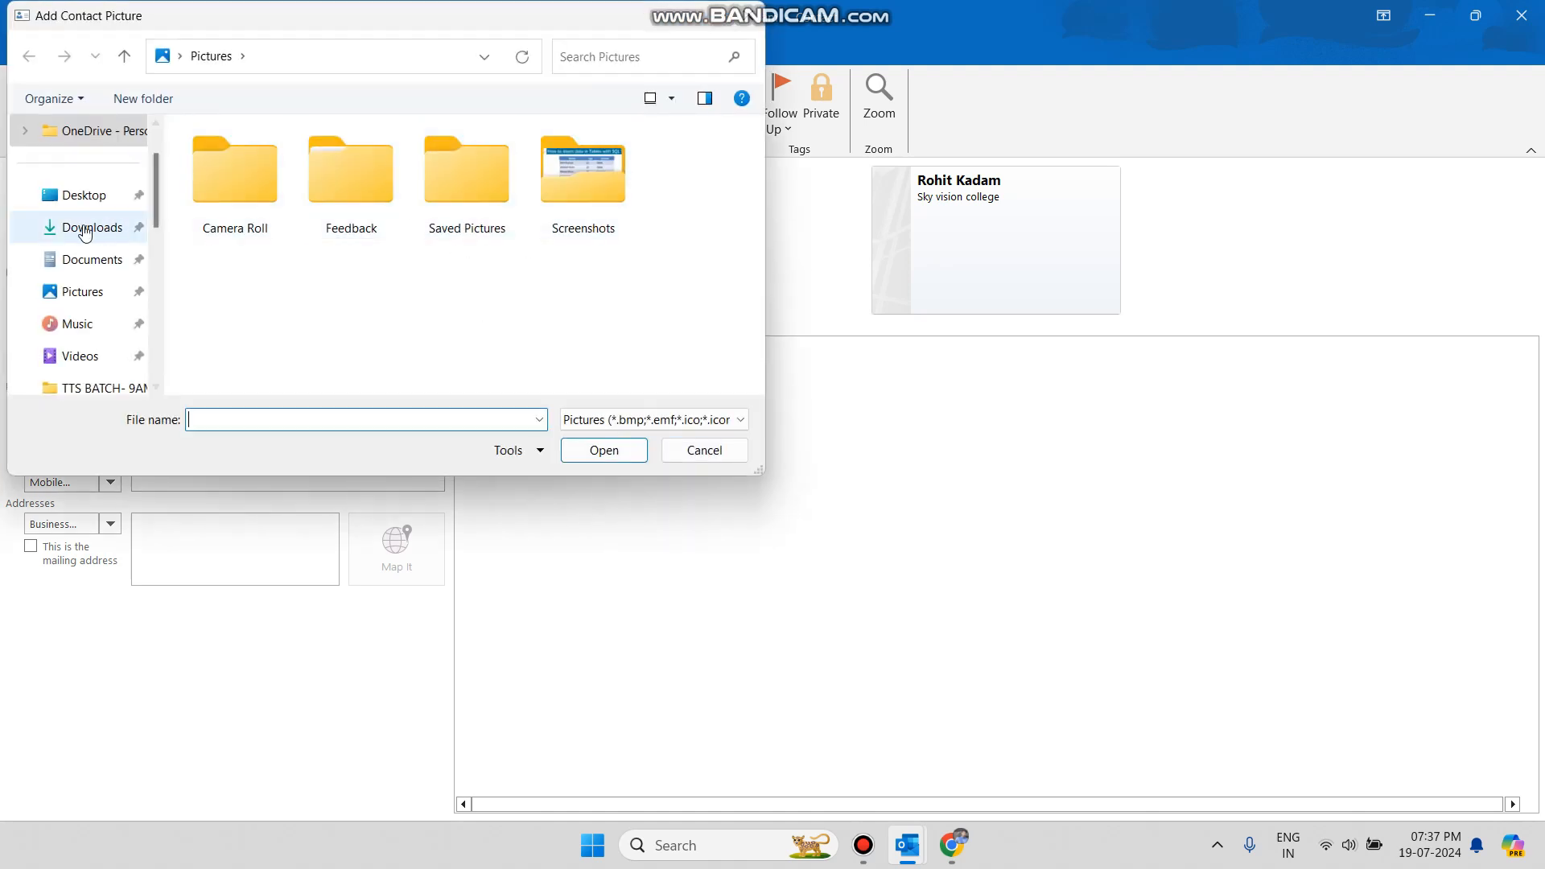
Choose PassPort_Photo.jpg in the Downloads folder as the contact's picture and confirm.
{"action": "left_click", "coordinate": [82, 228]}
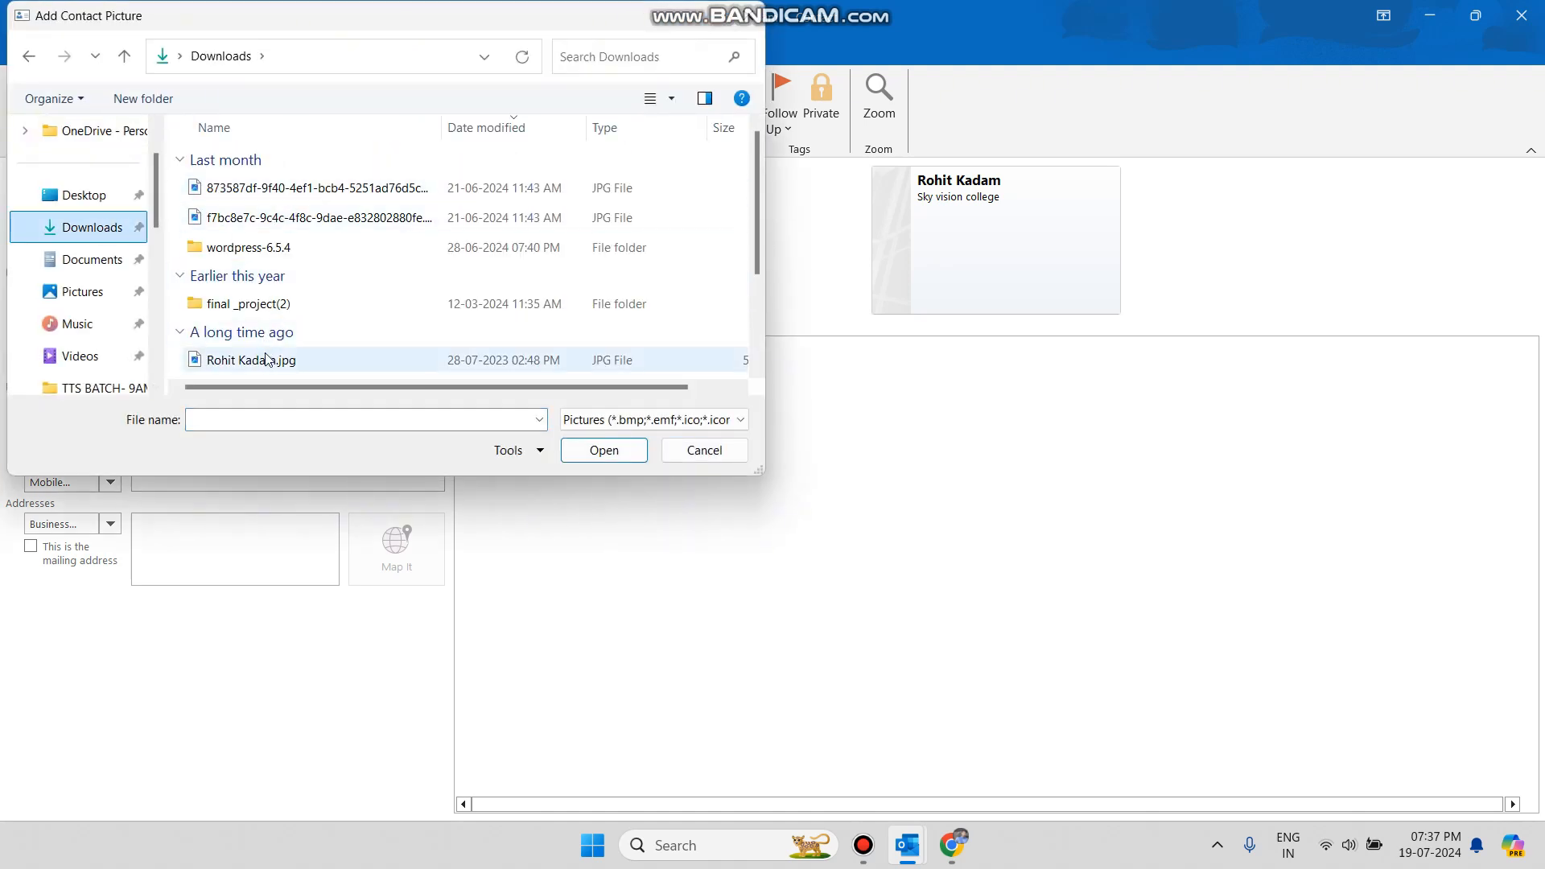
{"action": "left_click", "coordinate": [270, 360]}
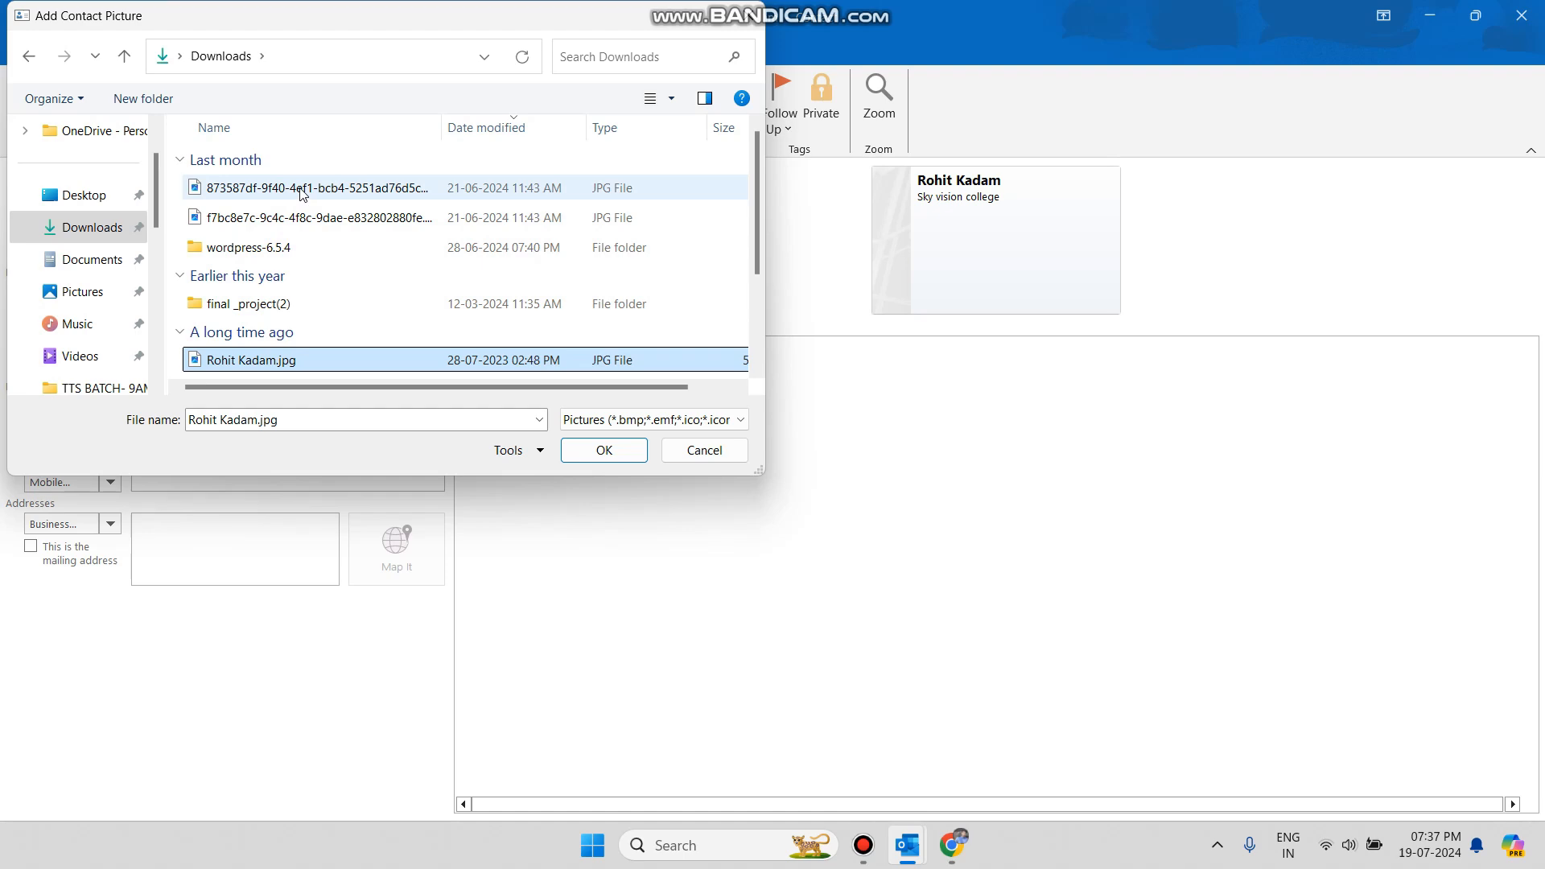
{"action": "scroll", "coordinate": [315, 262], "scroll_direction": "down", "scroll_amount": 3}
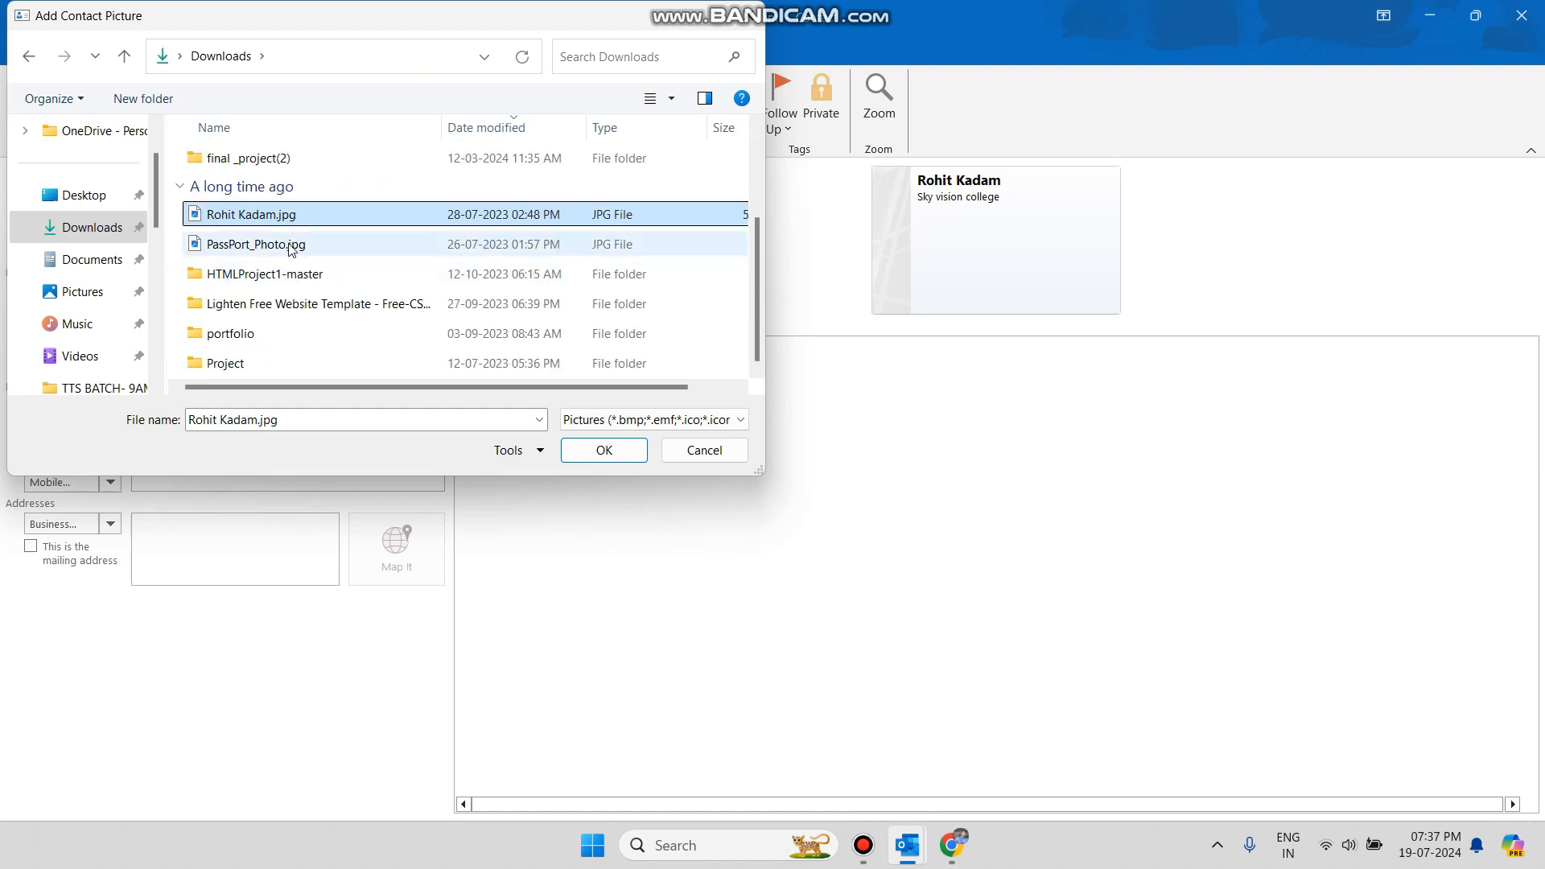
{"action": "left_click", "coordinate": [290, 246]}
{"action": "left_click", "coordinate": [583, 452]}
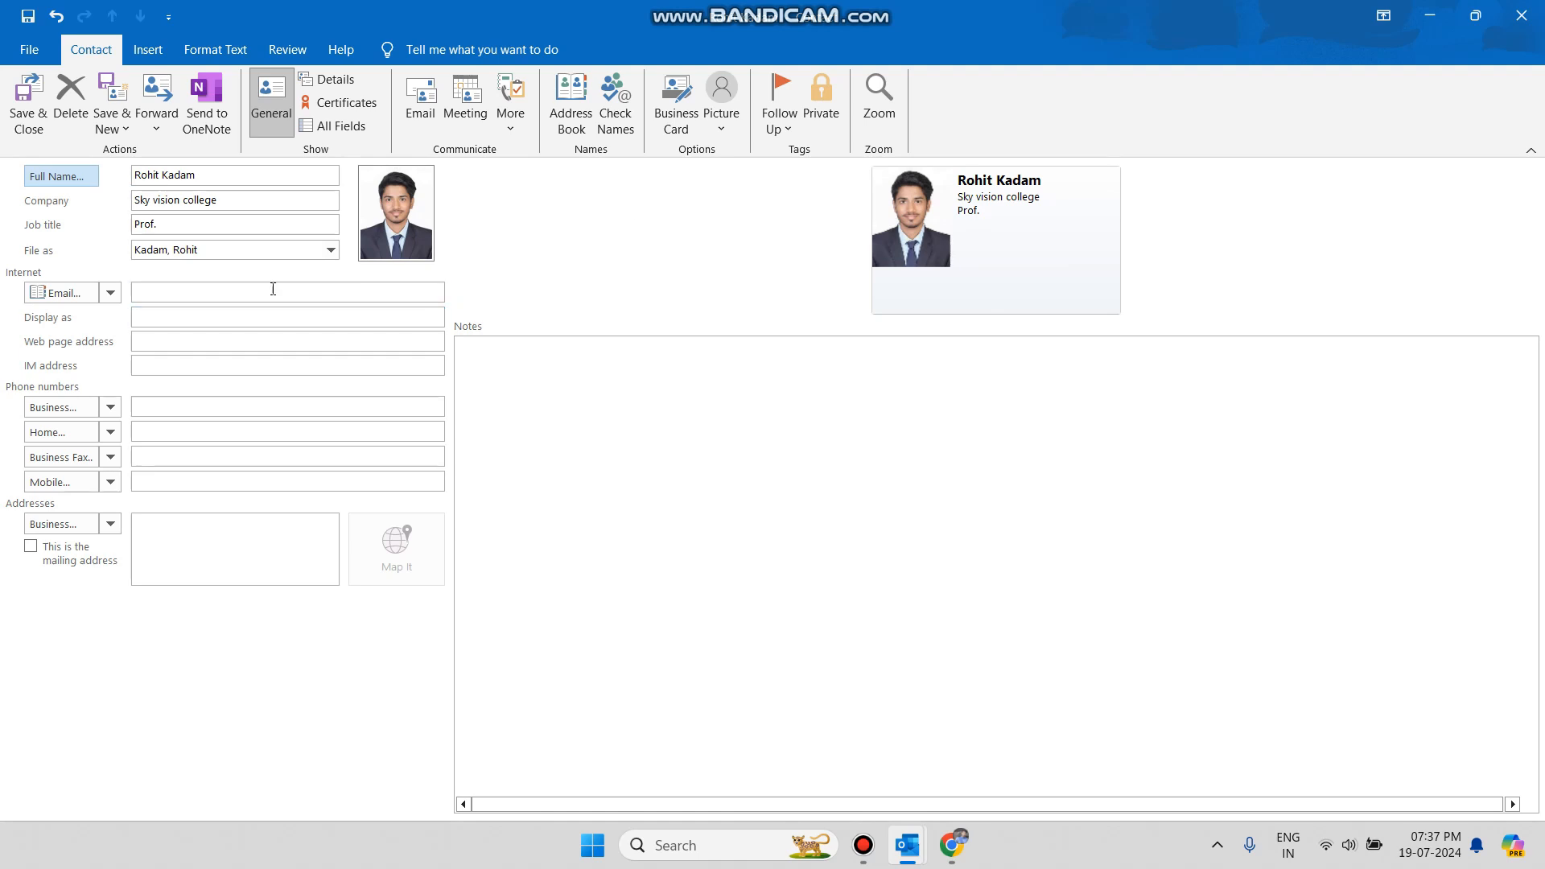
Fill in the contact's e-mail address using the autocomplete suggestion.
{"action": "left_click", "coordinate": [175, 296]}
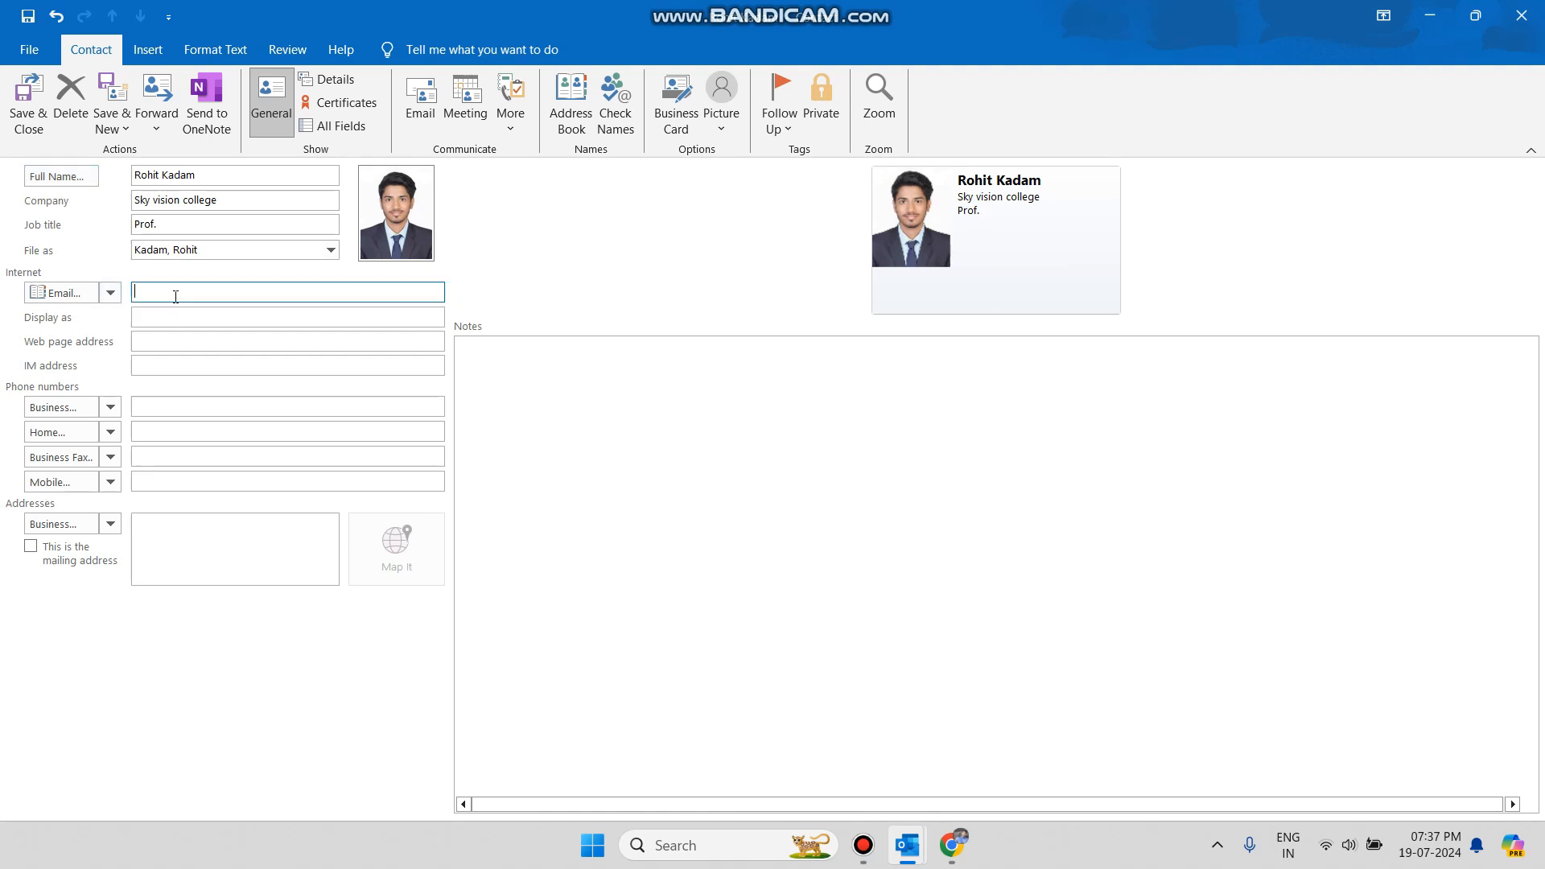
{"action": "type", "text": "rohit"}
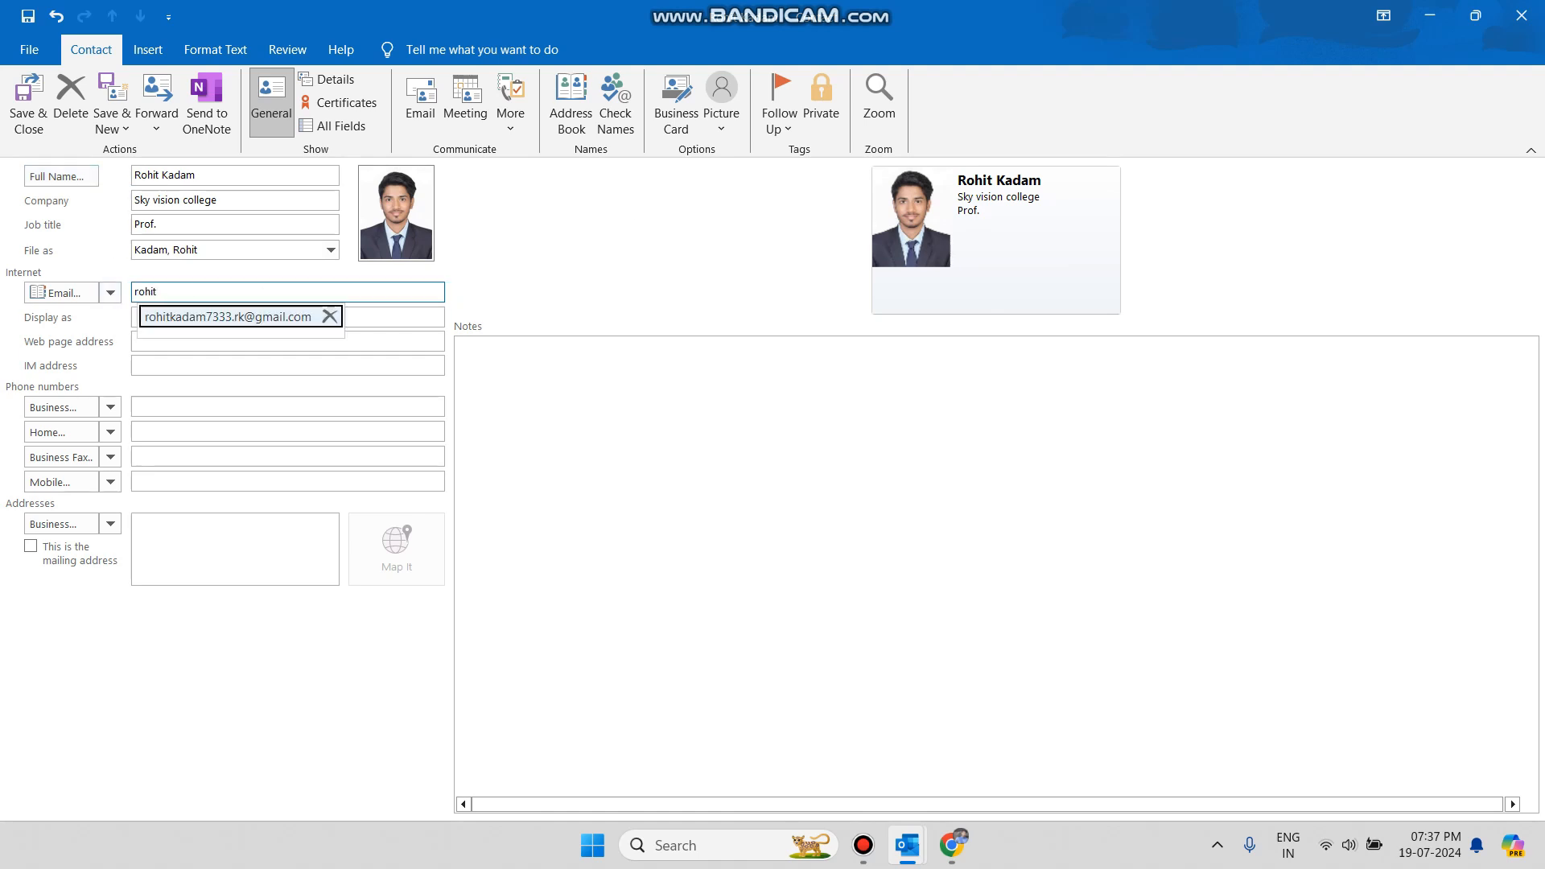
{"action": "left_click", "coordinate": [198, 315]}
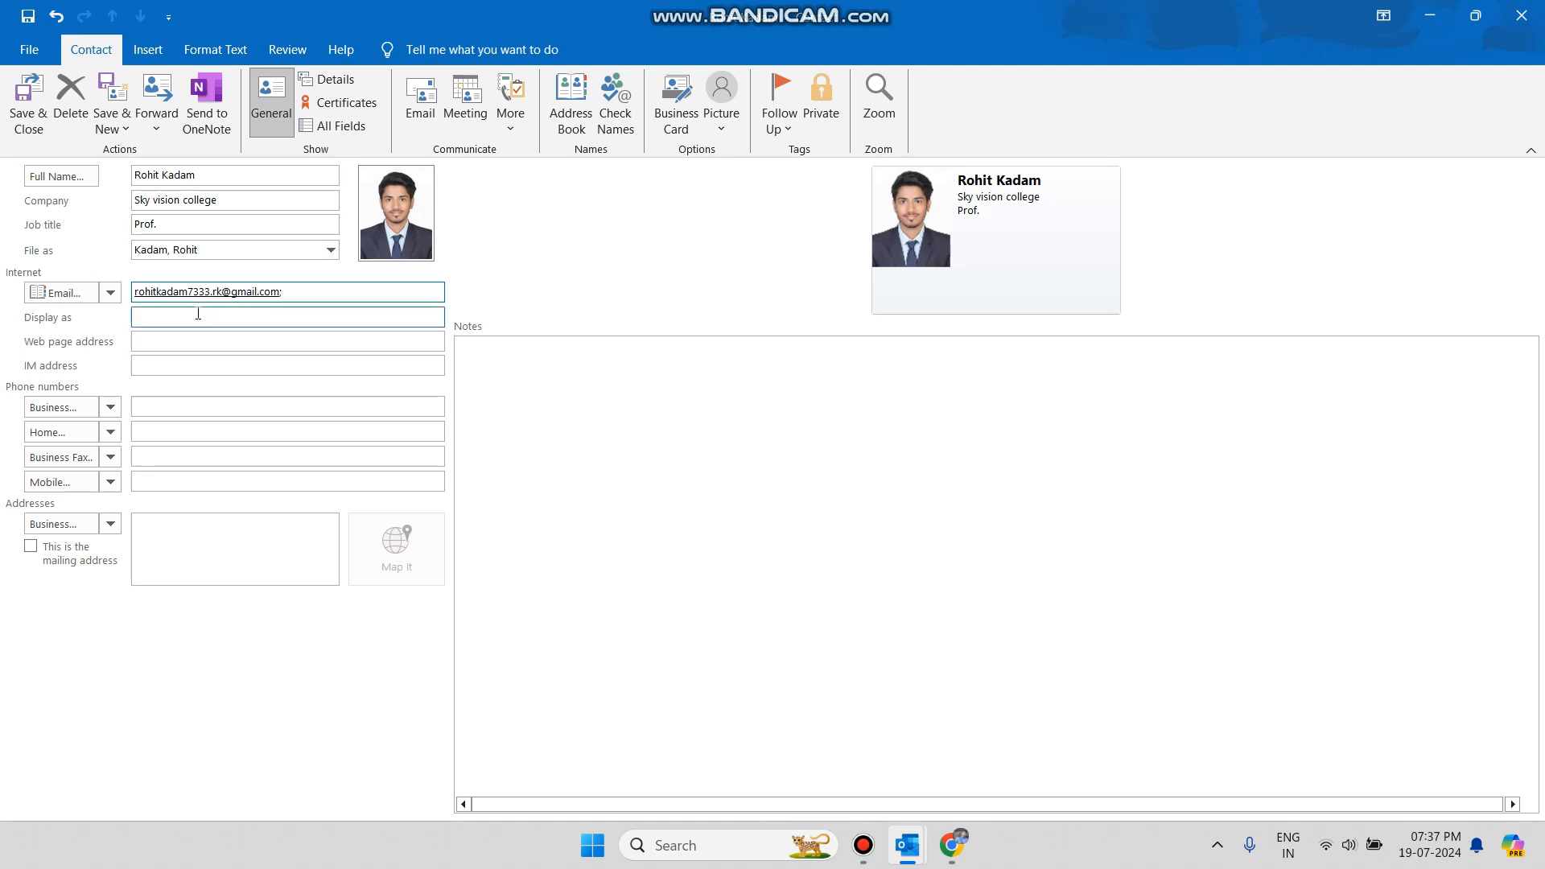
{"action": "left_click", "coordinate": [153, 340]}
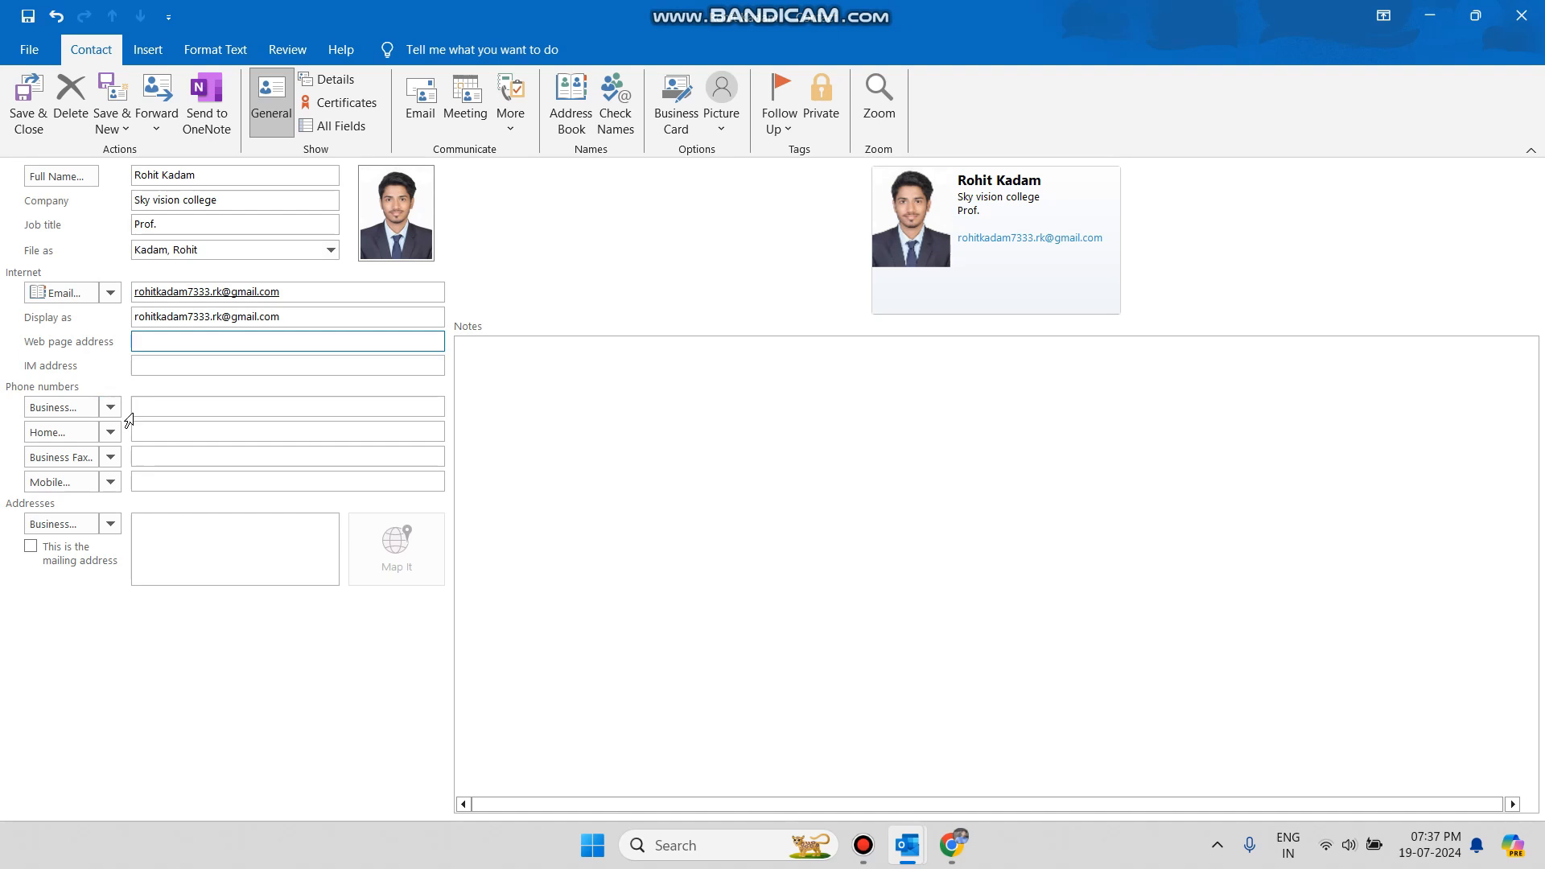
Enter the contact's mobile phone number, then save and close the contact.
{"action": "left_click", "coordinate": [165, 406]}
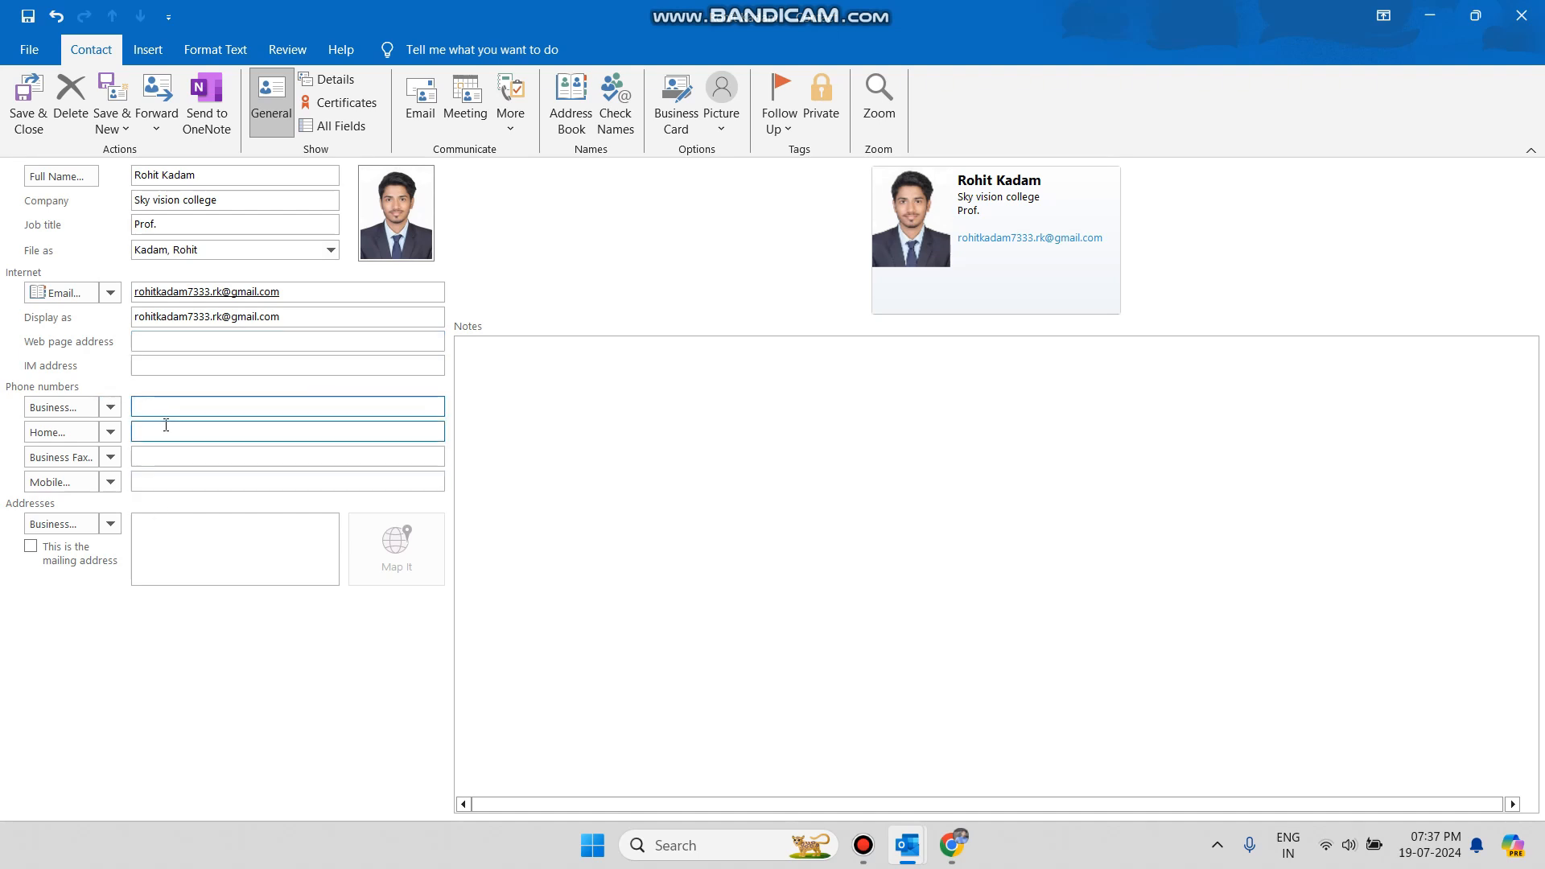
{"action": "left_click", "coordinate": [162, 483]}
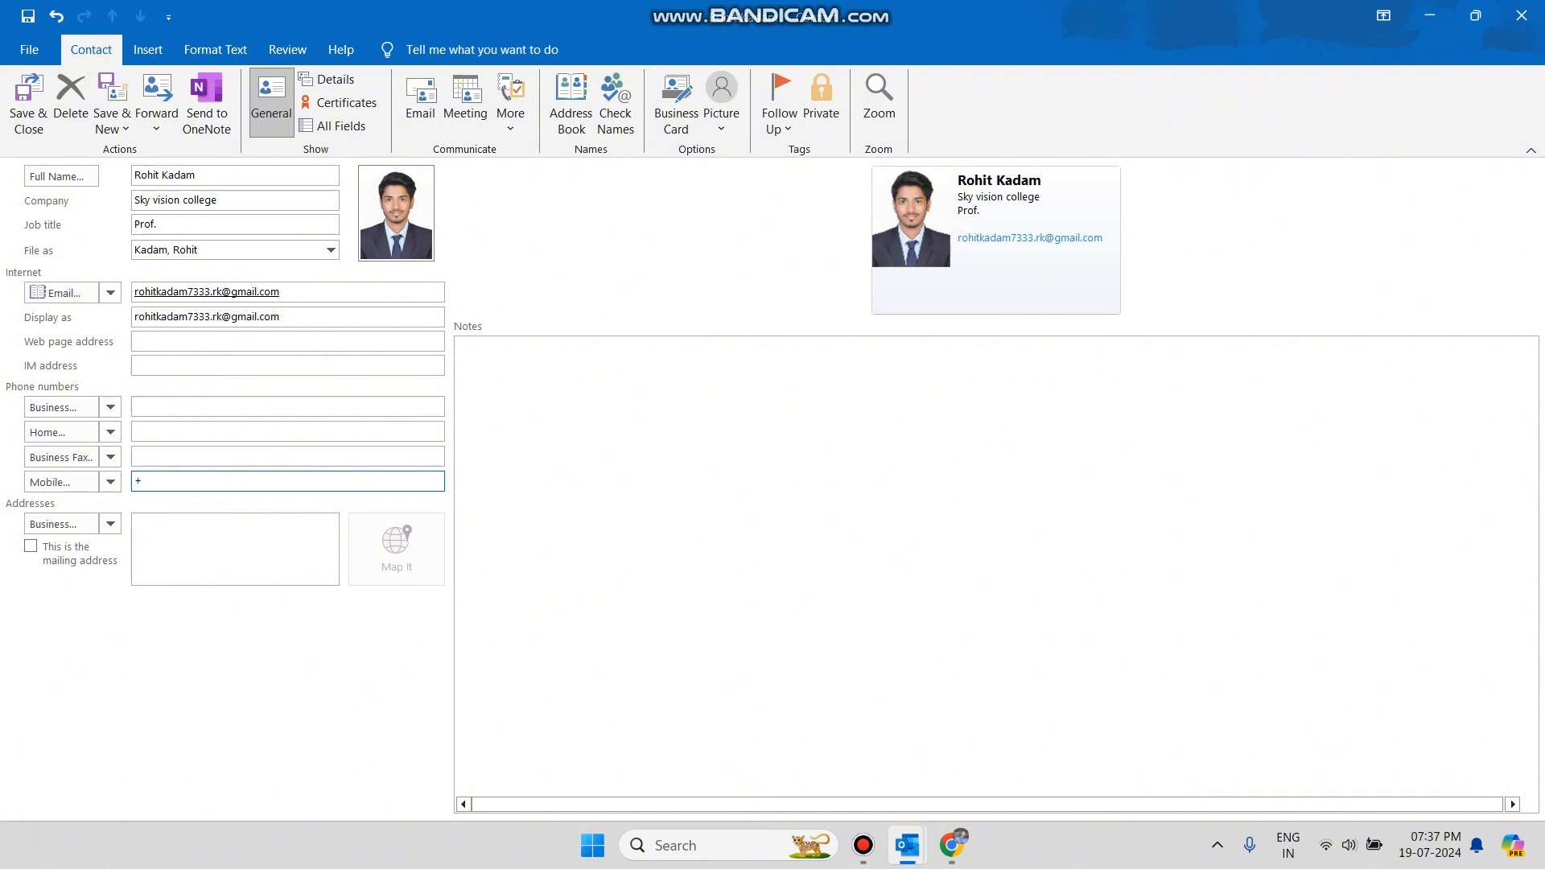
{"action": "left_click", "coordinate": [27, 116]}
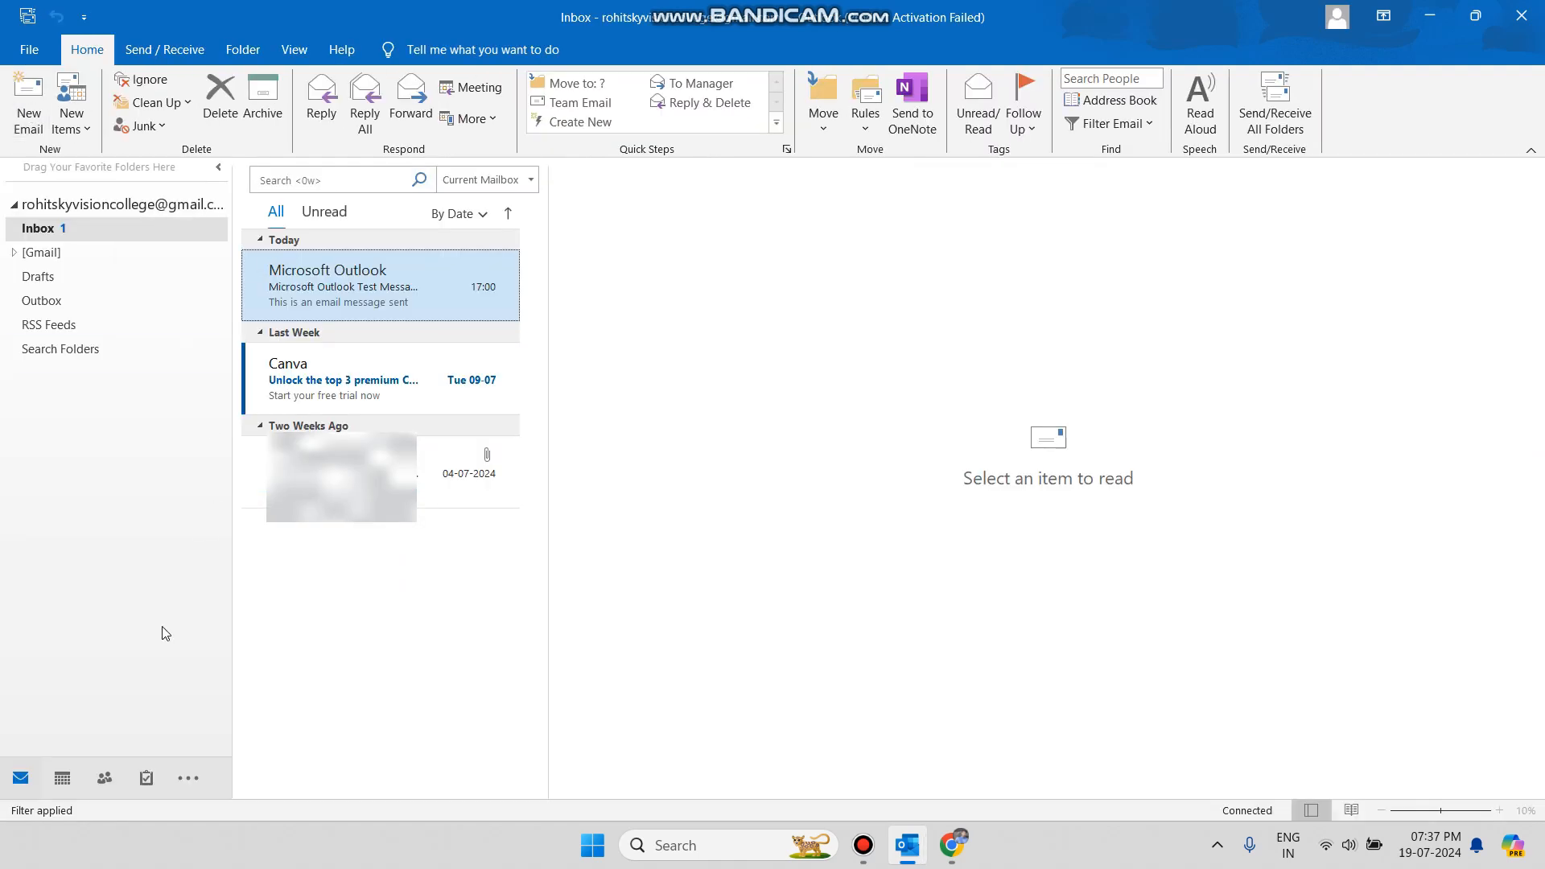
View the saved contact in Business Card, Card, Phone and List layouts, ending on People.
{"action": "left_click", "coordinate": [114, 777]}
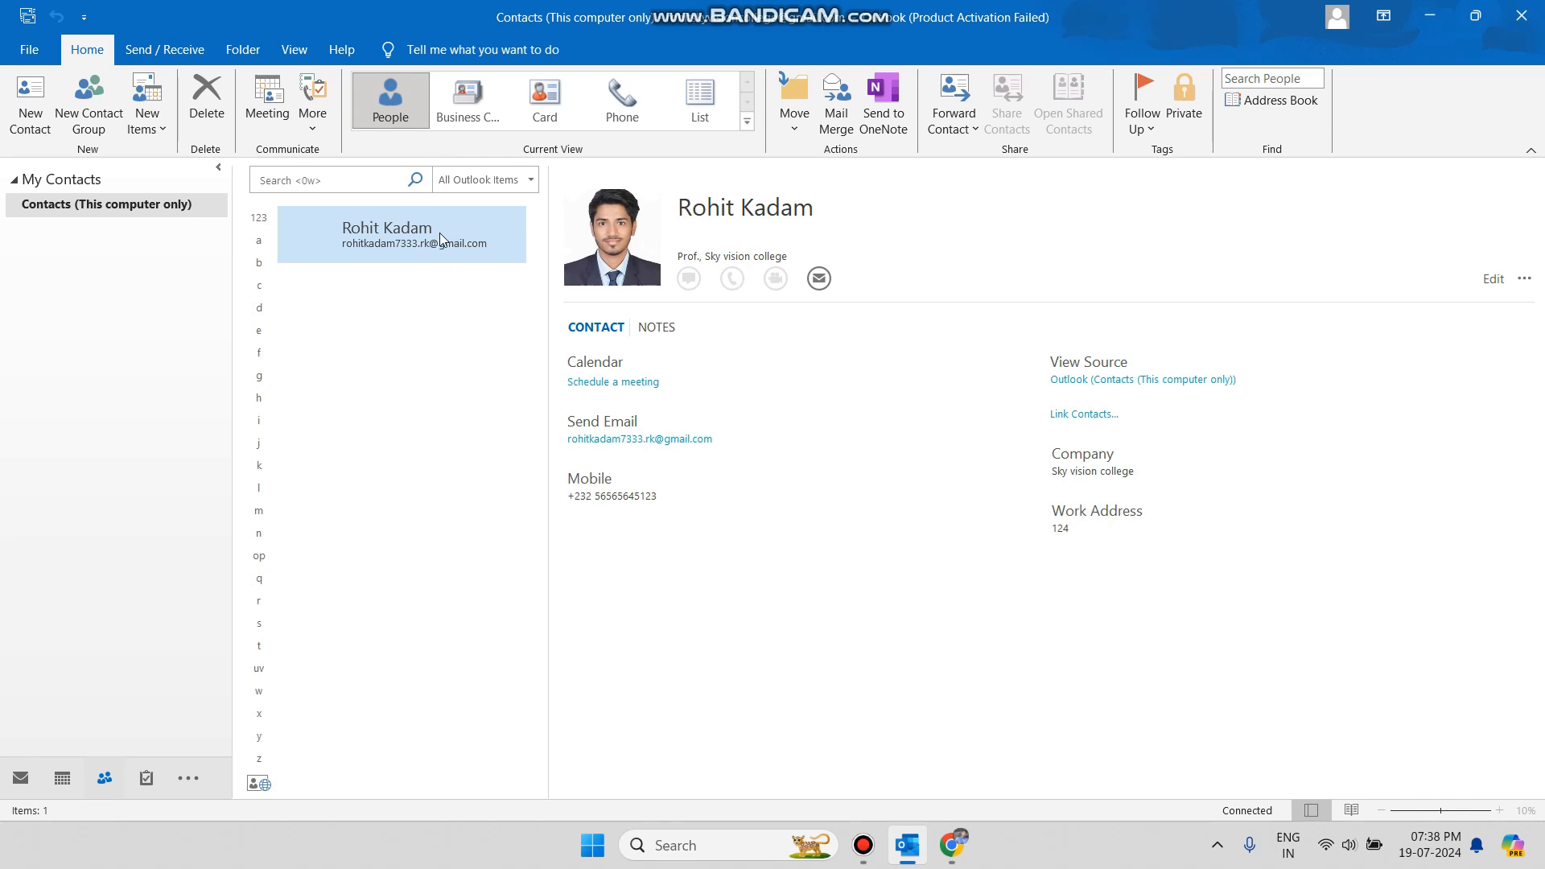
{"action": "left_click", "coordinate": [471, 105]}
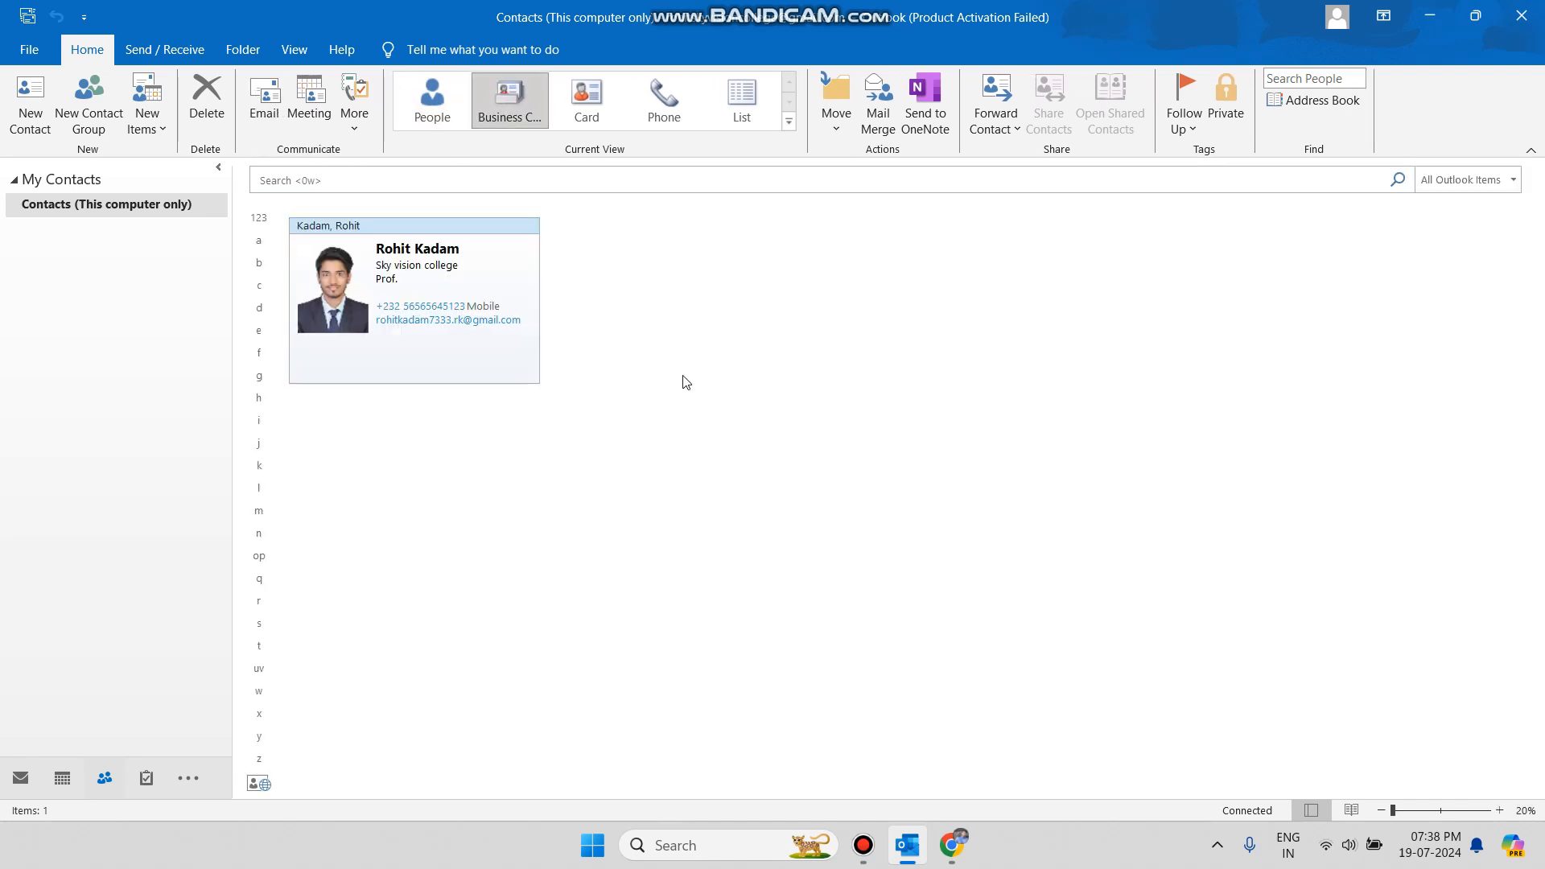
{"action": "left_click", "coordinate": [586, 103]}
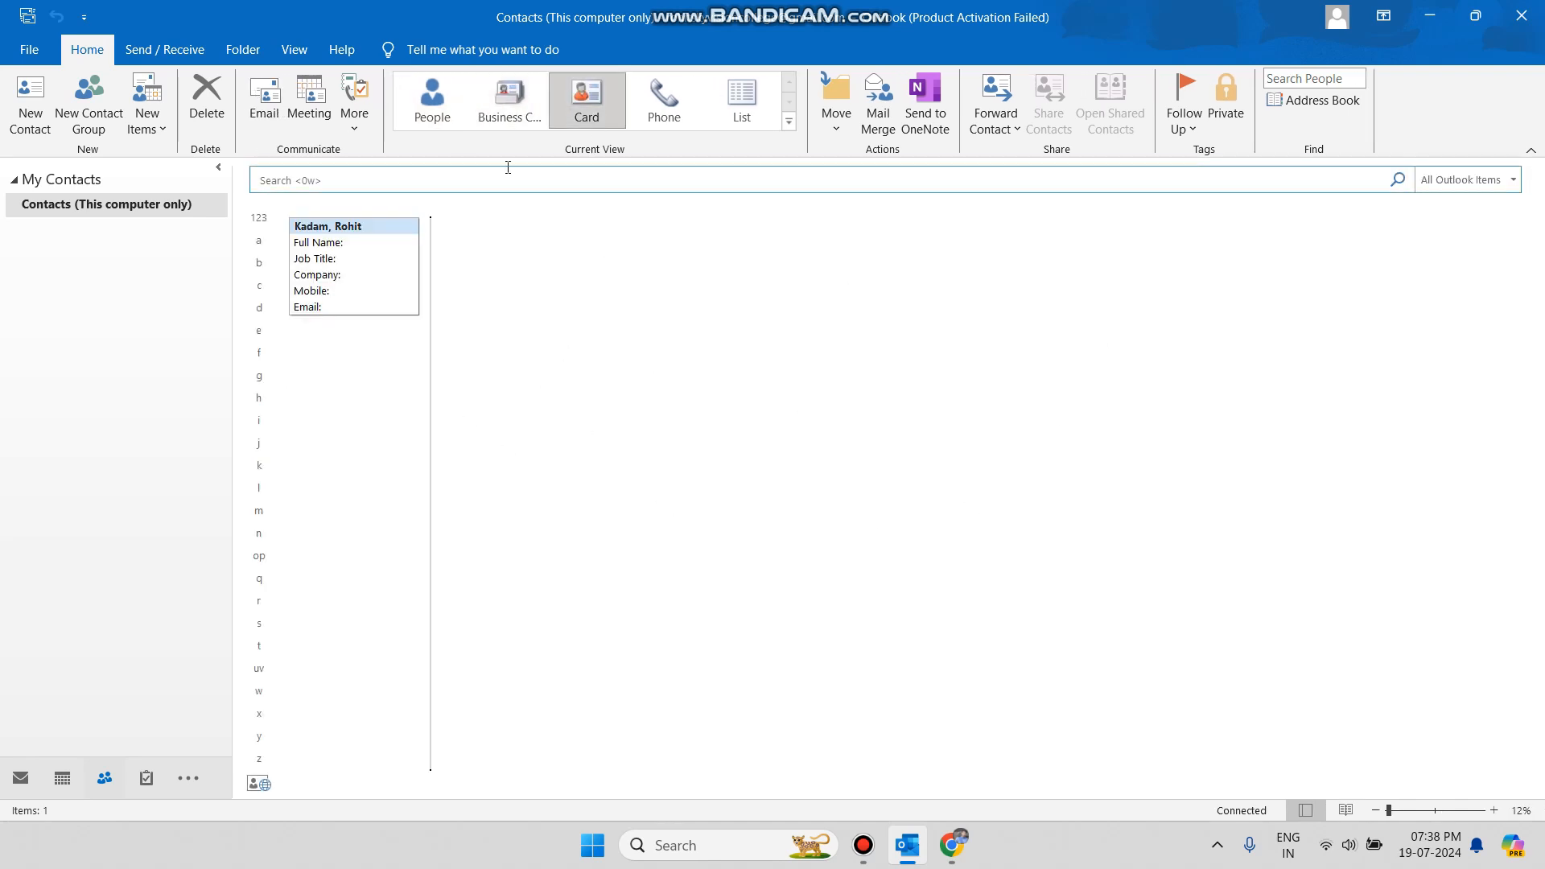
{"action": "left_click", "coordinate": [634, 102]}
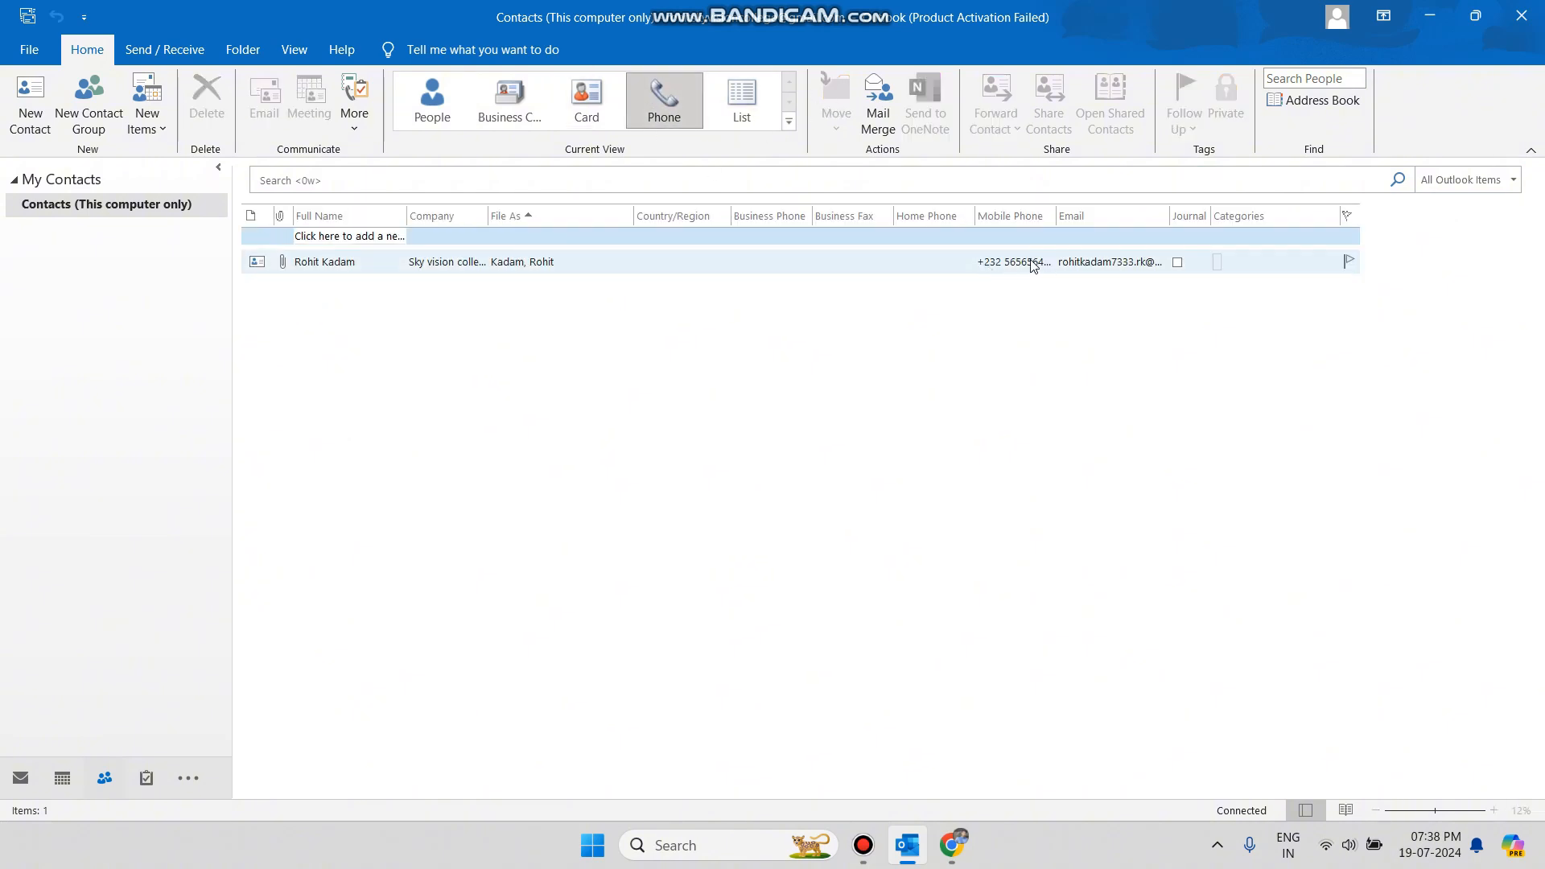
{"action": "left_click", "coordinate": [726, 92]}
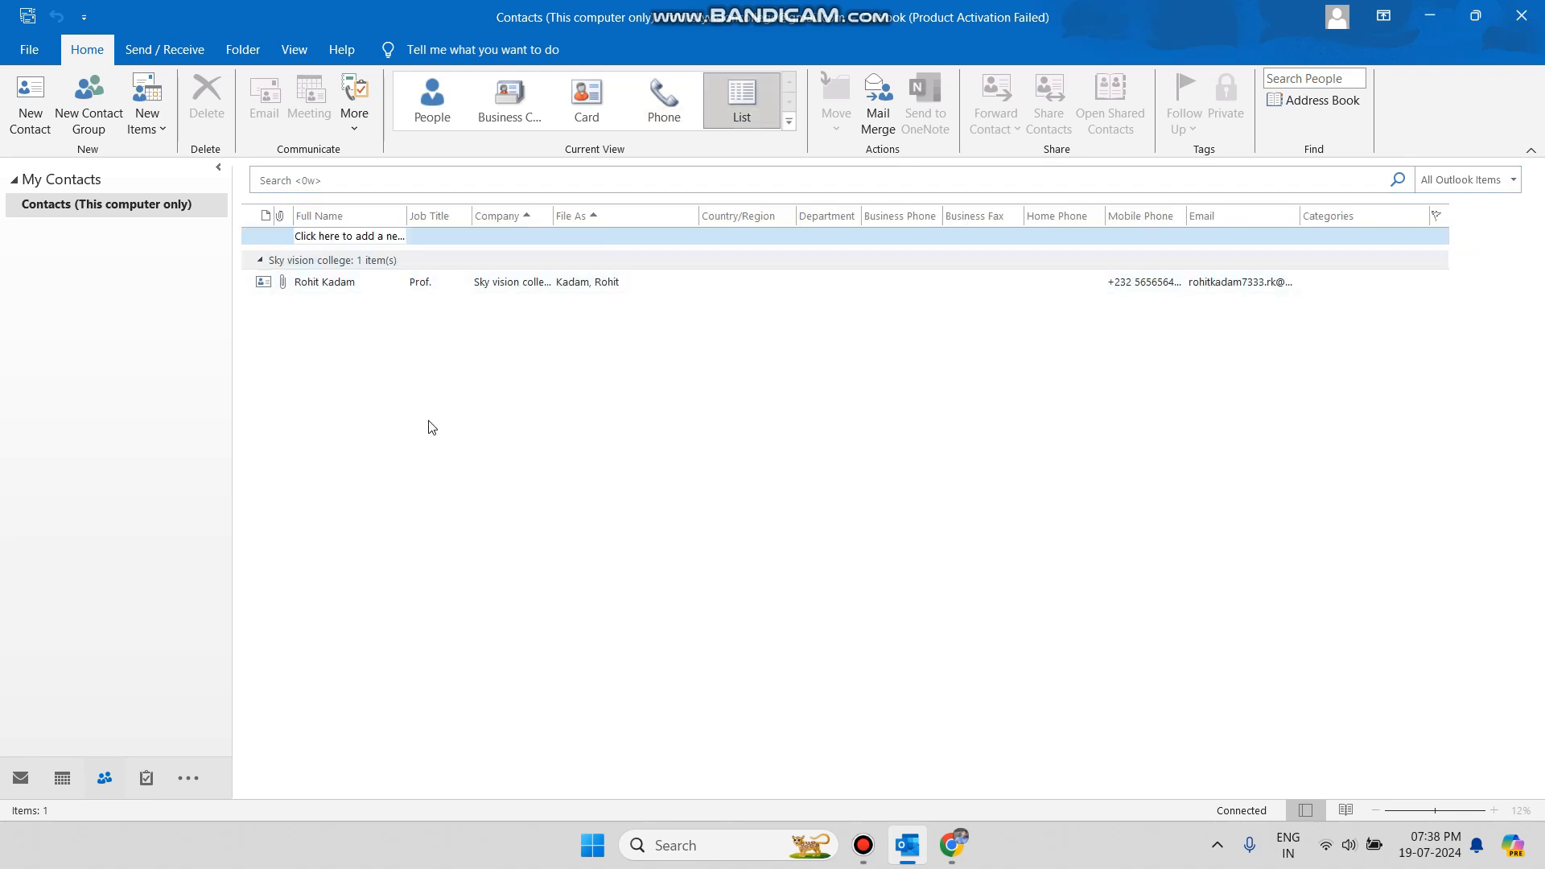
{"action": "left_click", "coordinate": [432, 96]}
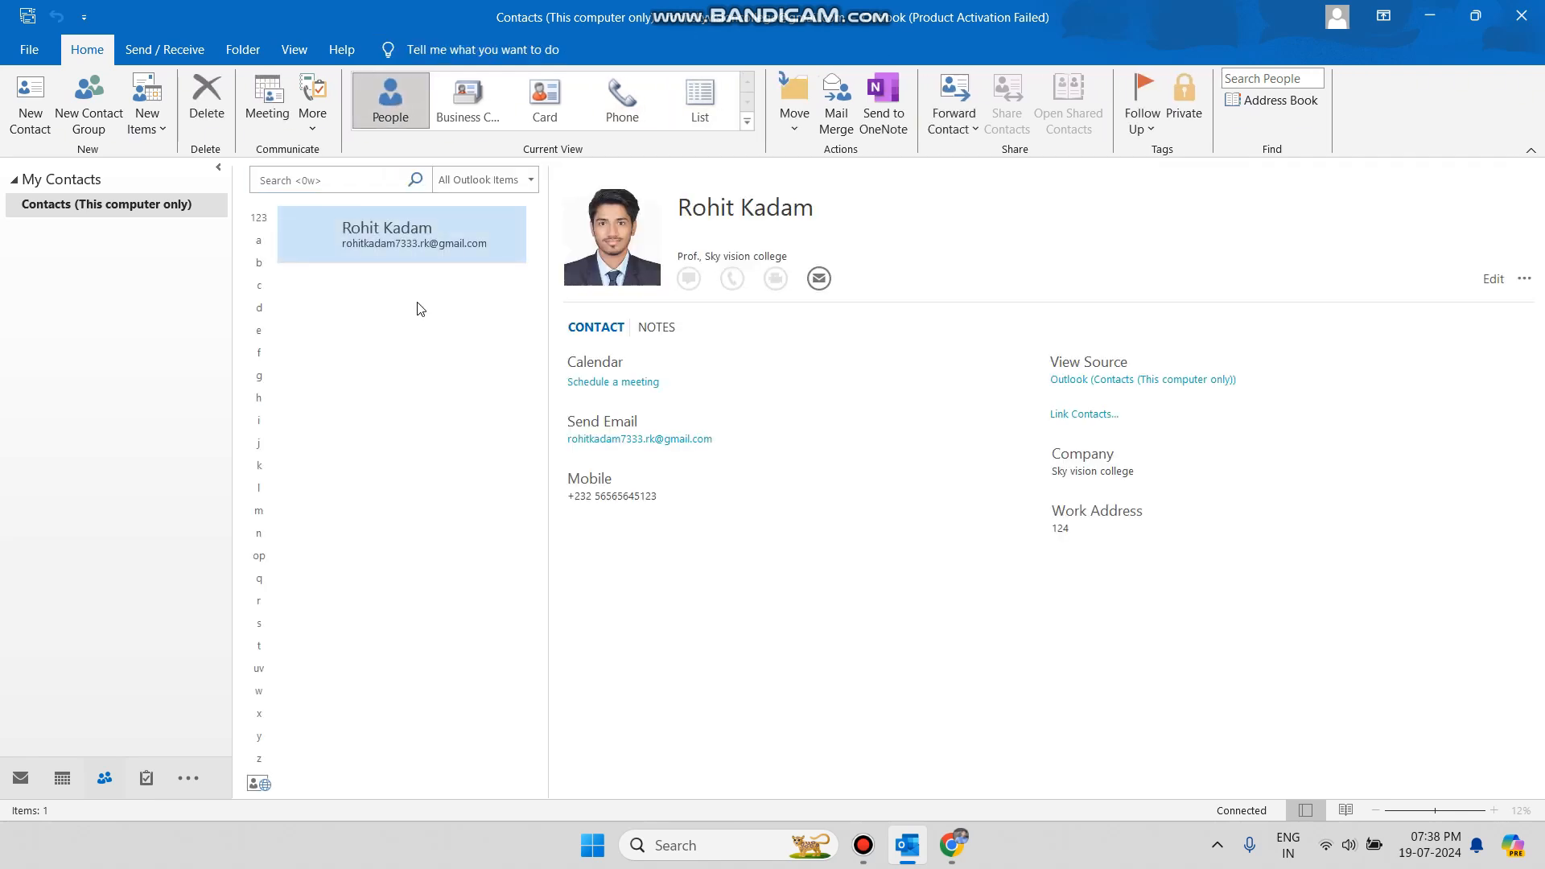